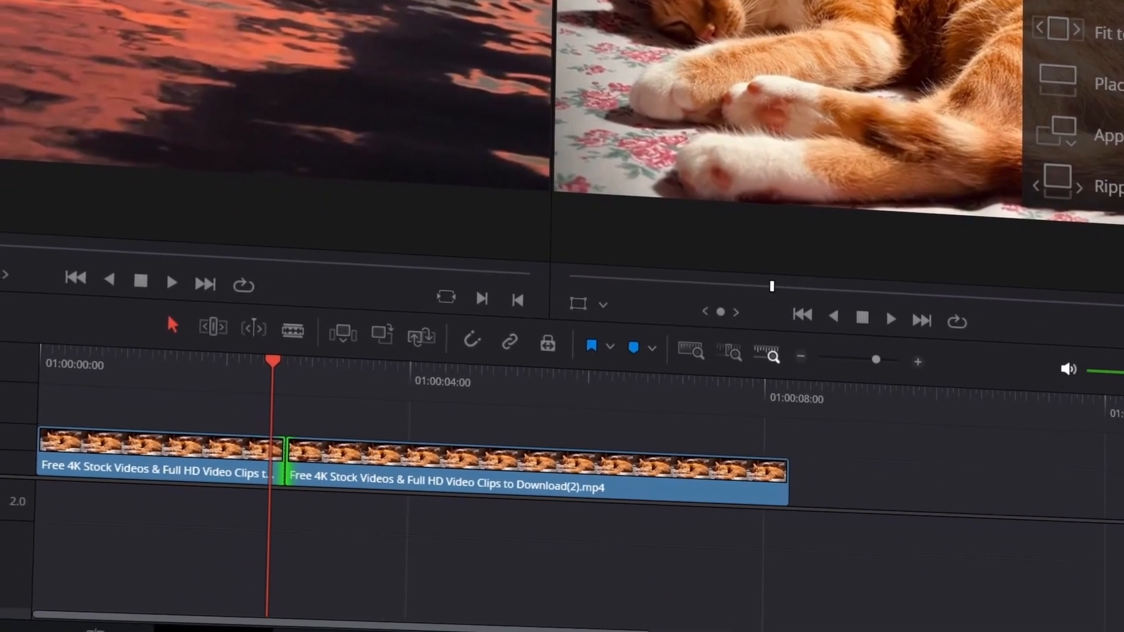
pyautogui.moveTo(1089, 5); pyautogui.dragTo(1100, 3)
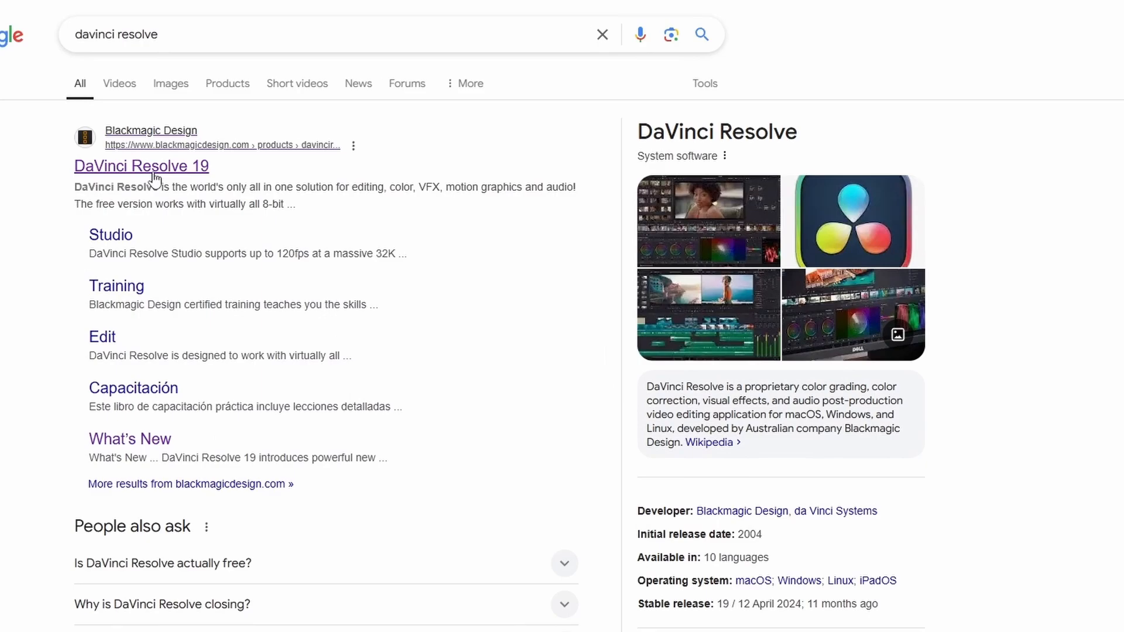
# Step: Open the DaVinci Resolve 19 product page from the search results, view its free download options and close them
pyautogui.click(153, 170)
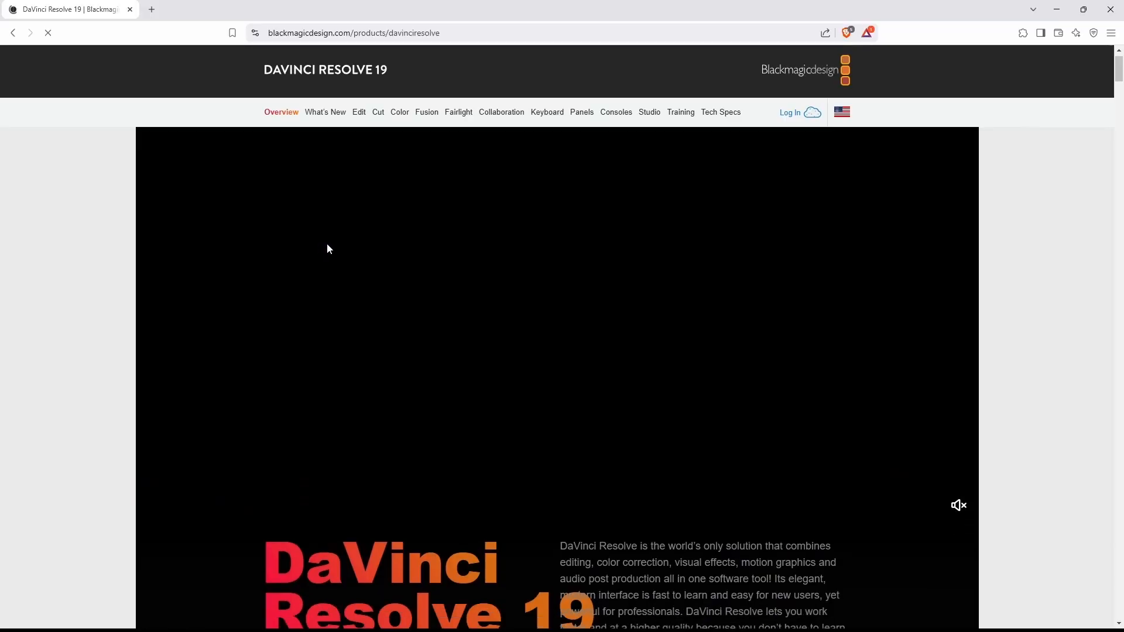
pyautogui.scroll(-5, 190, 322)
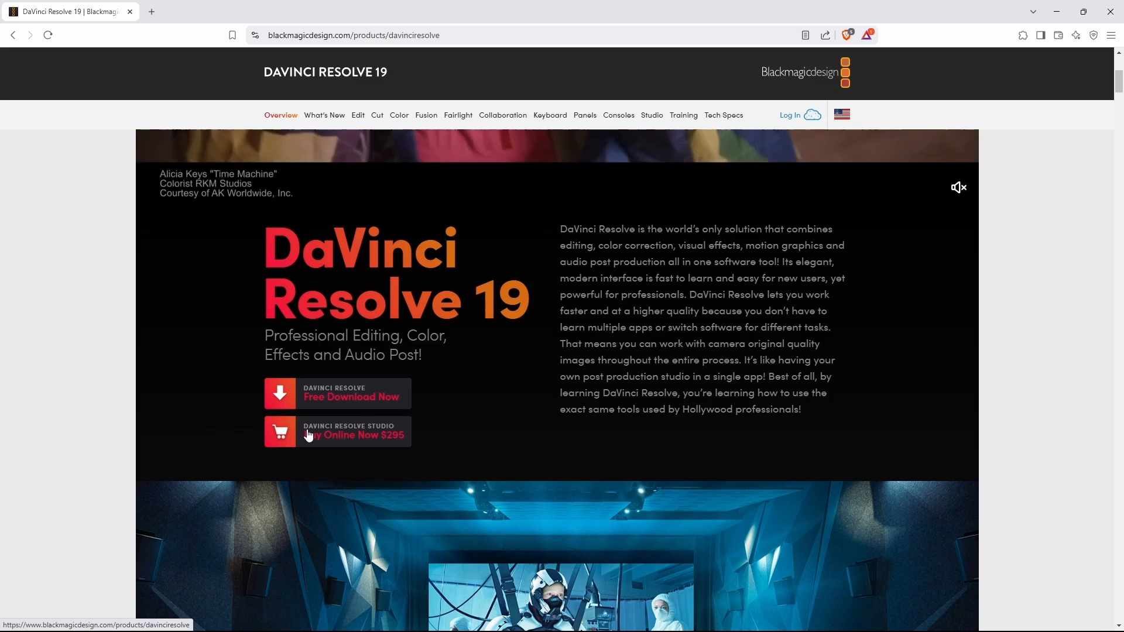
pyautogui.click(360, 397)
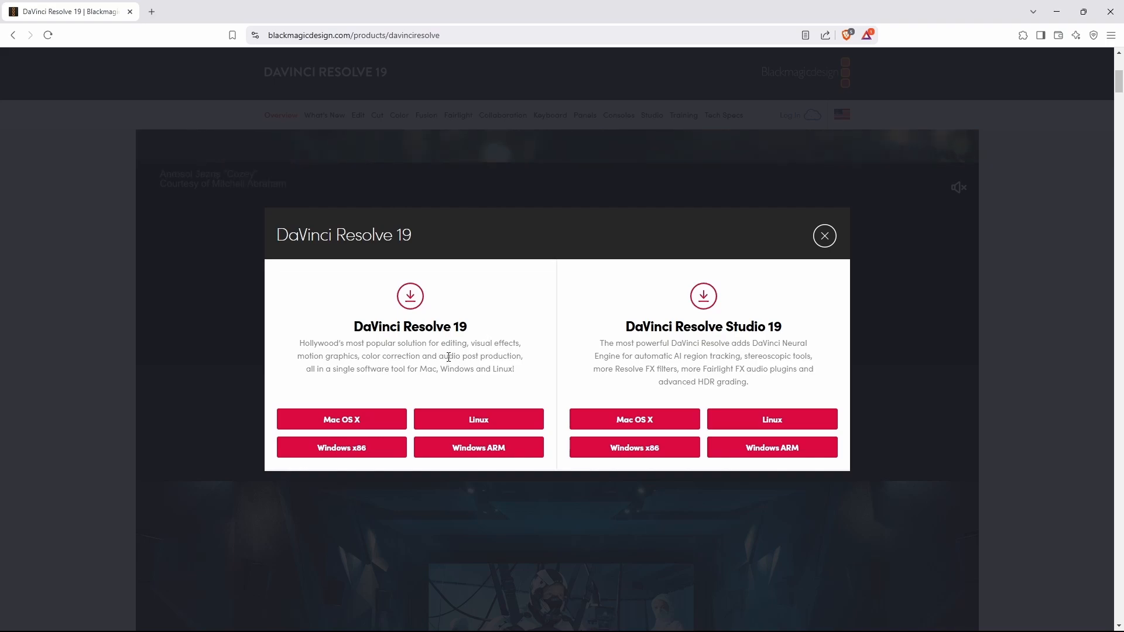
pyautogui.press('Escape')
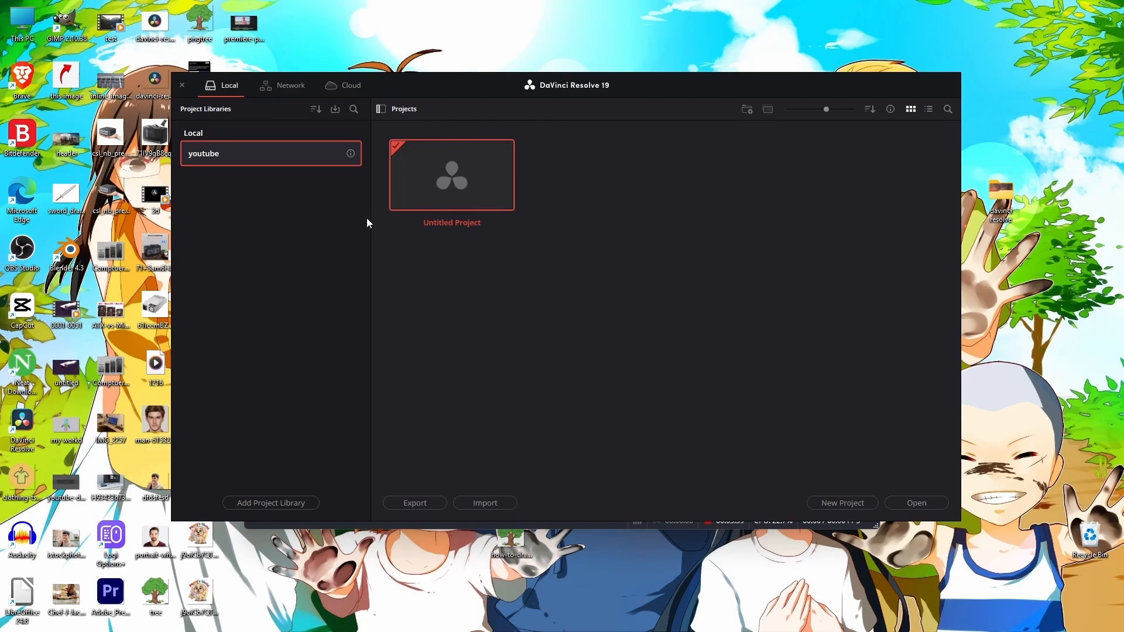
# Step: Create a local project library called youtube 2 in the folder F:\my editing files
pyautogui.click(275, 504)
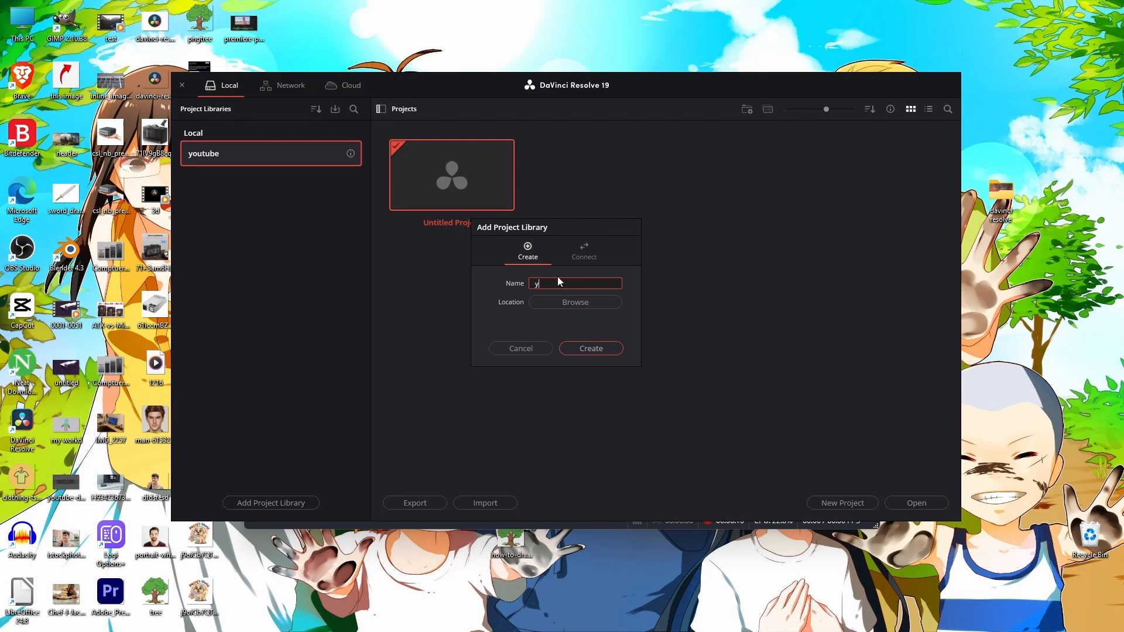
pyautogui.write('youtube 2')
pyautogui.click(581, 305)
pyautogui.click(527, 371)
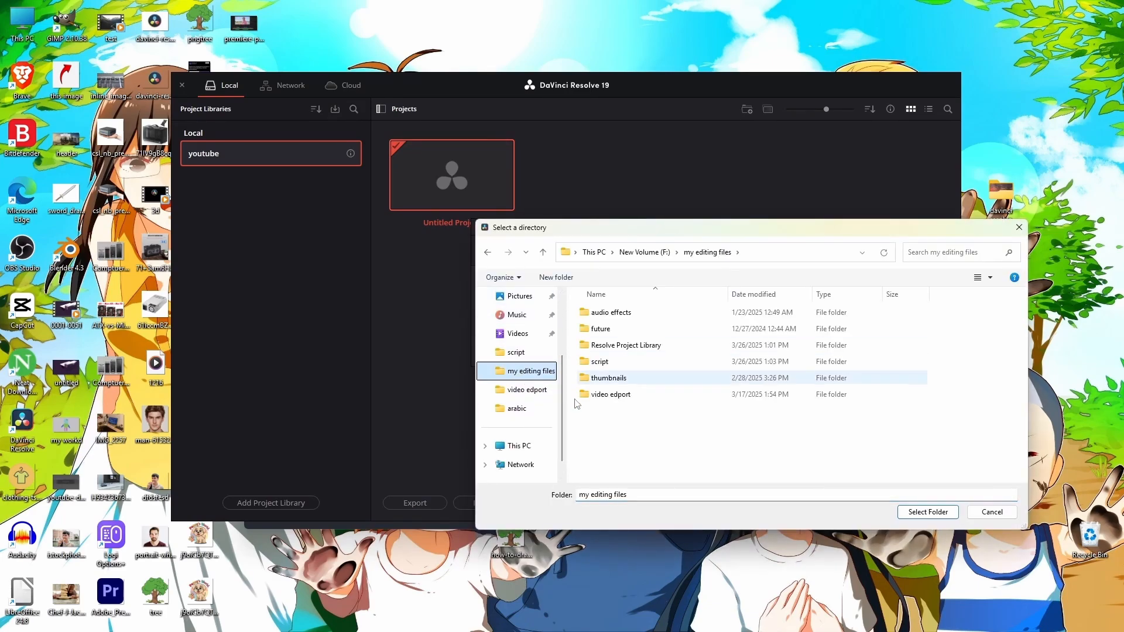
pyautogui.click(928, 511)
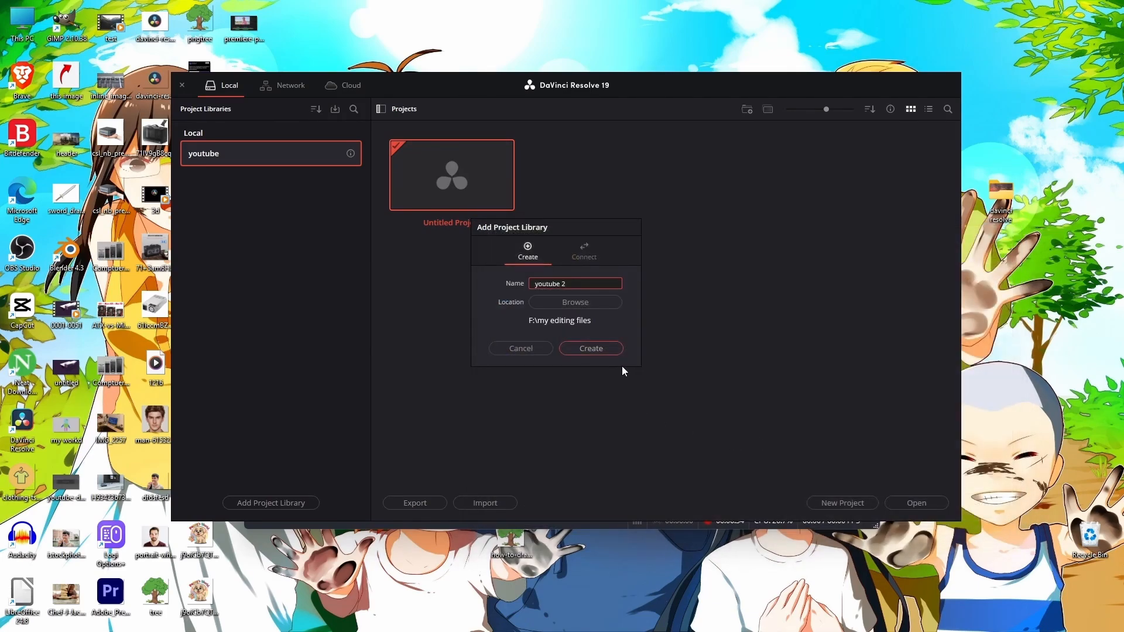
pyautogui.click(591, 348)
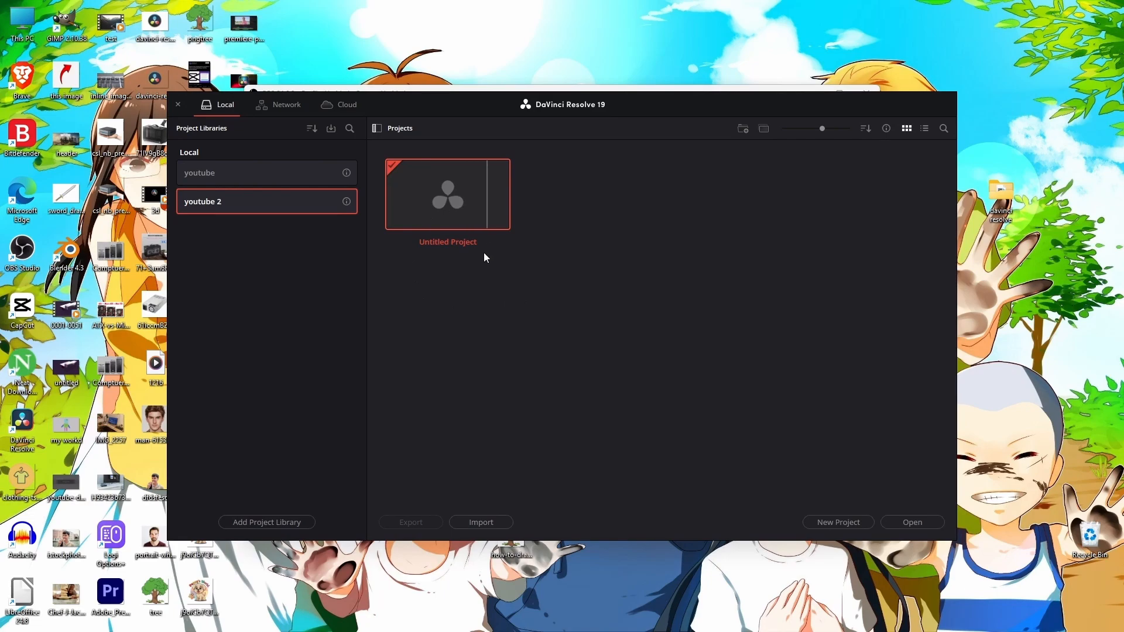
# Step: Open Untitled Project and import stock clips Download(2) and Download(3), changing the project frame rate to match
pyautogui.doubleClick(454, 206)
pyautogui.rightClick(85, 163)
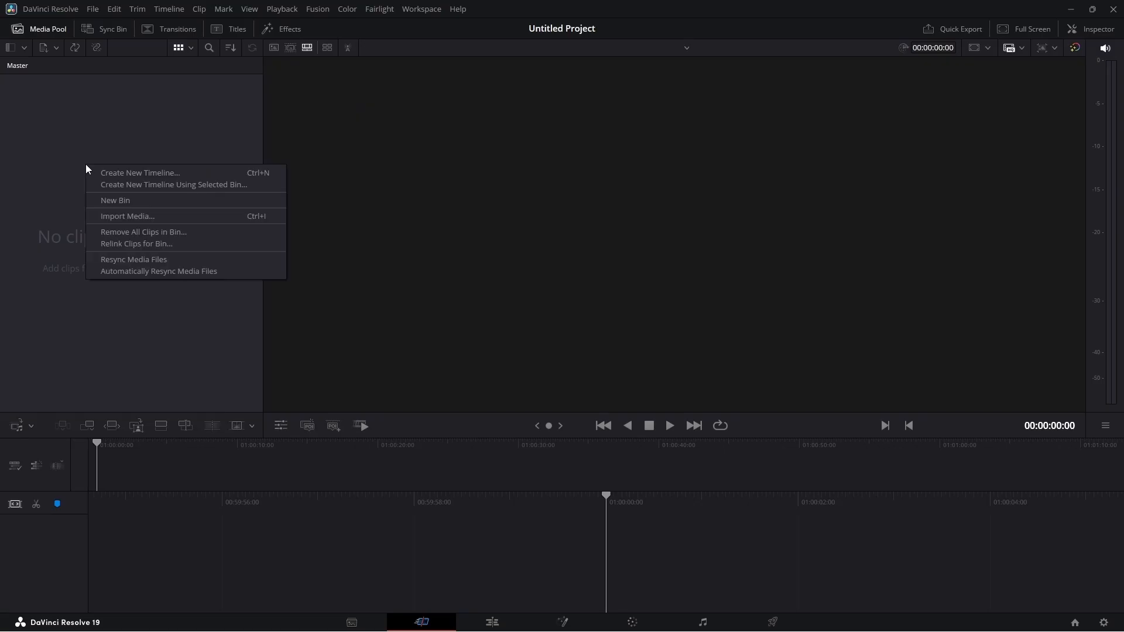
pyautogui.click(155, 216)
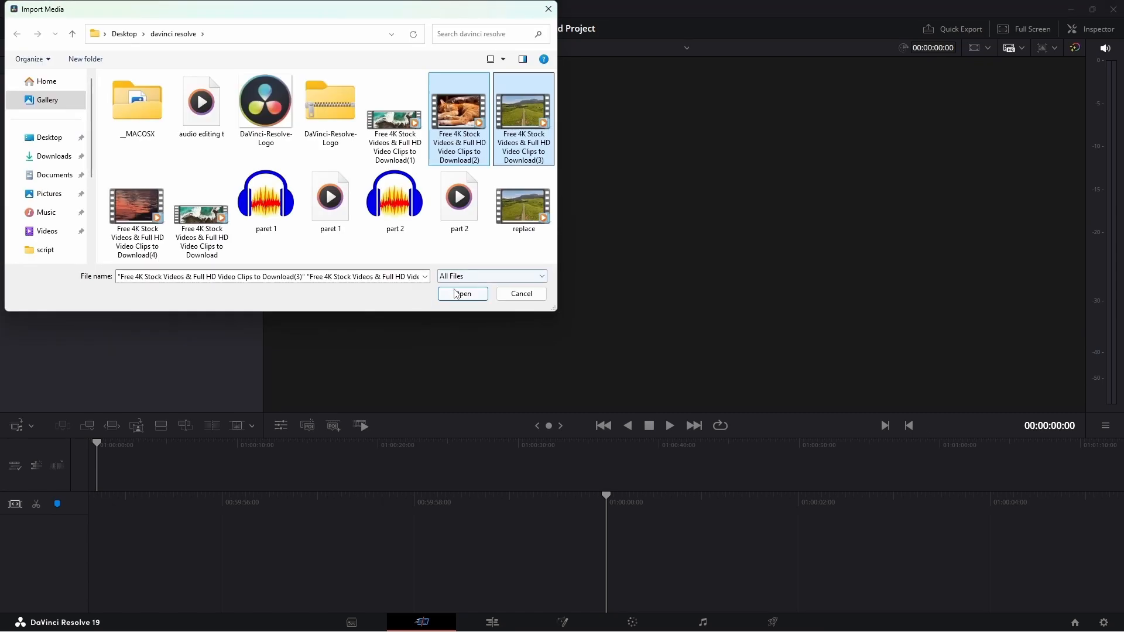
pyautogui.click(461, 294)
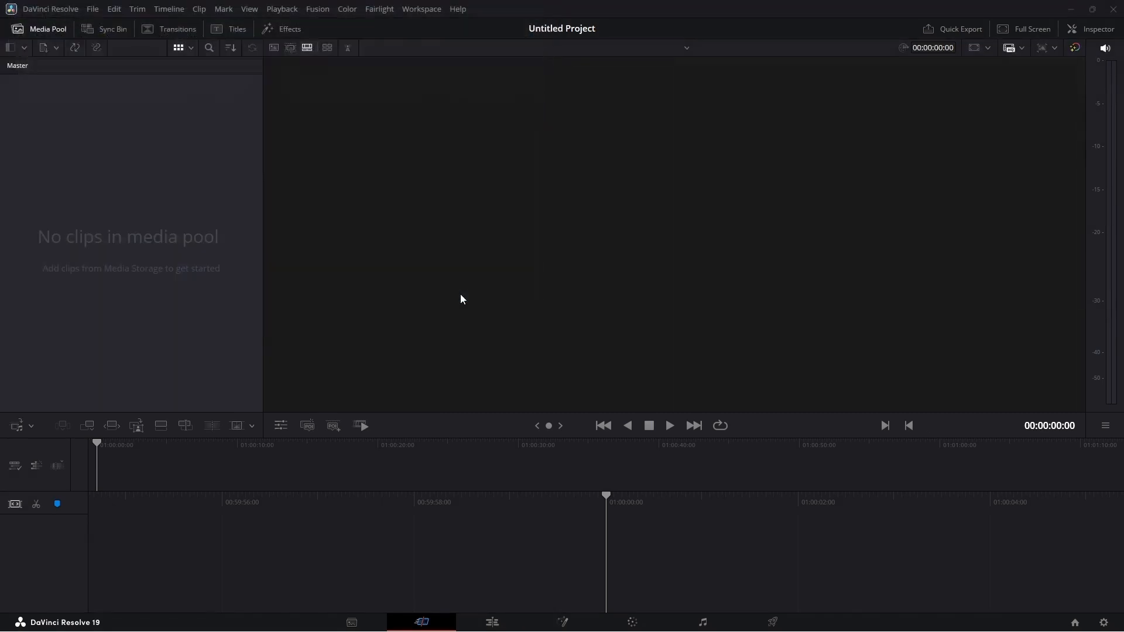
pyautogui.click(658, 368)
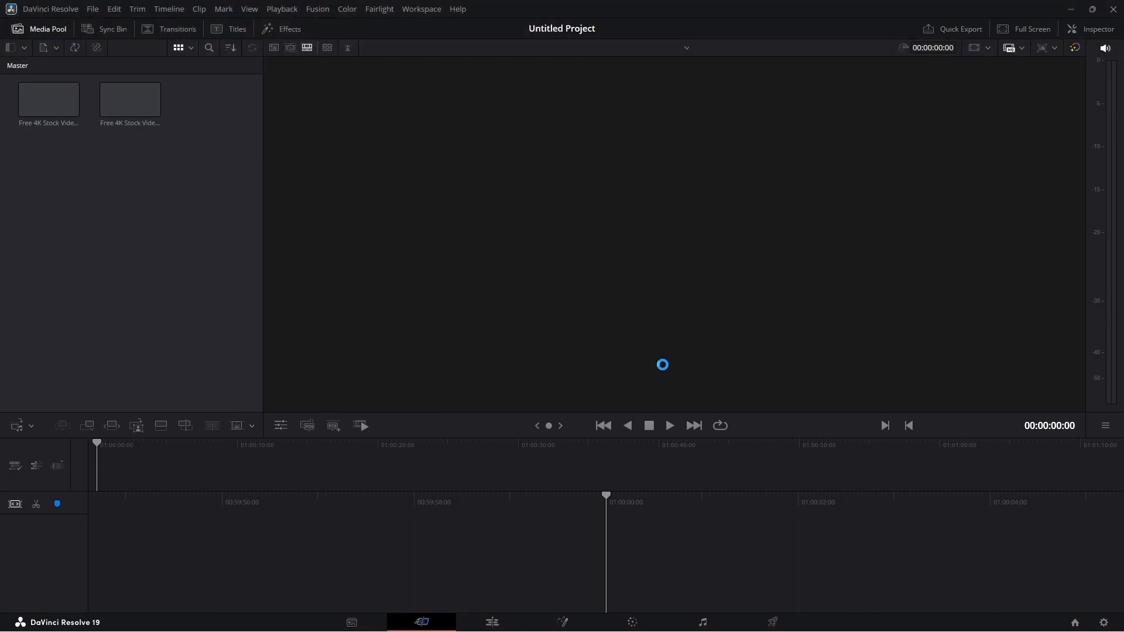
# Step: Place the imported cat and field clips on the Video 1 track, then close the project window
pyautogui.moveTo(623, 561); pyautogui.dragTo(539, 472)
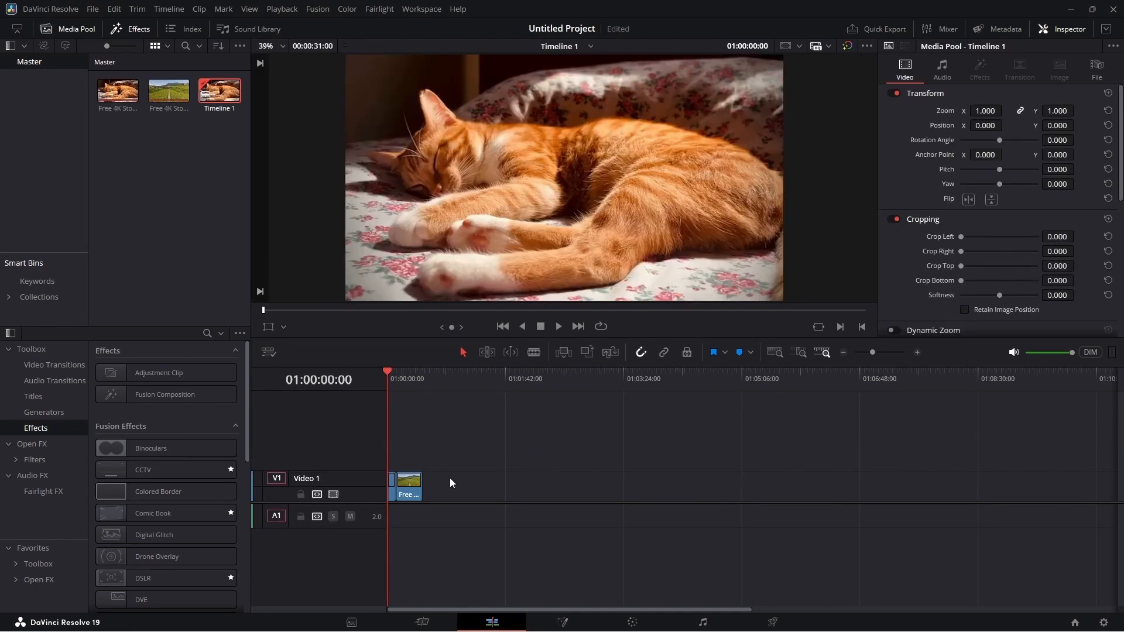
pyautogui.scroll(6, 452, 479)
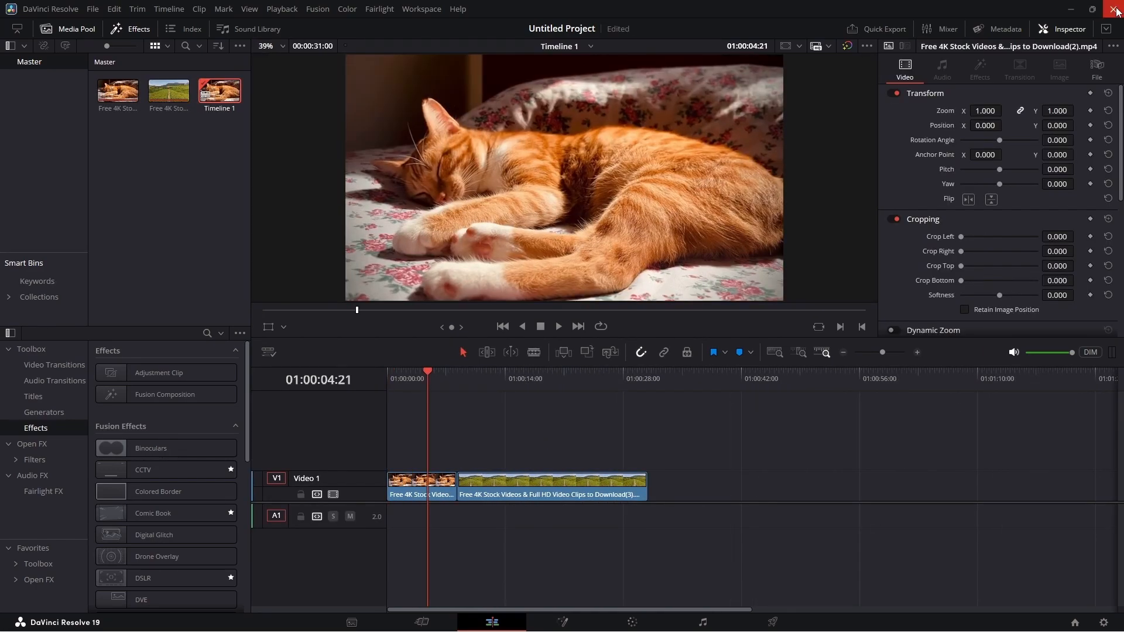
pyautogui.click(1114, 10)
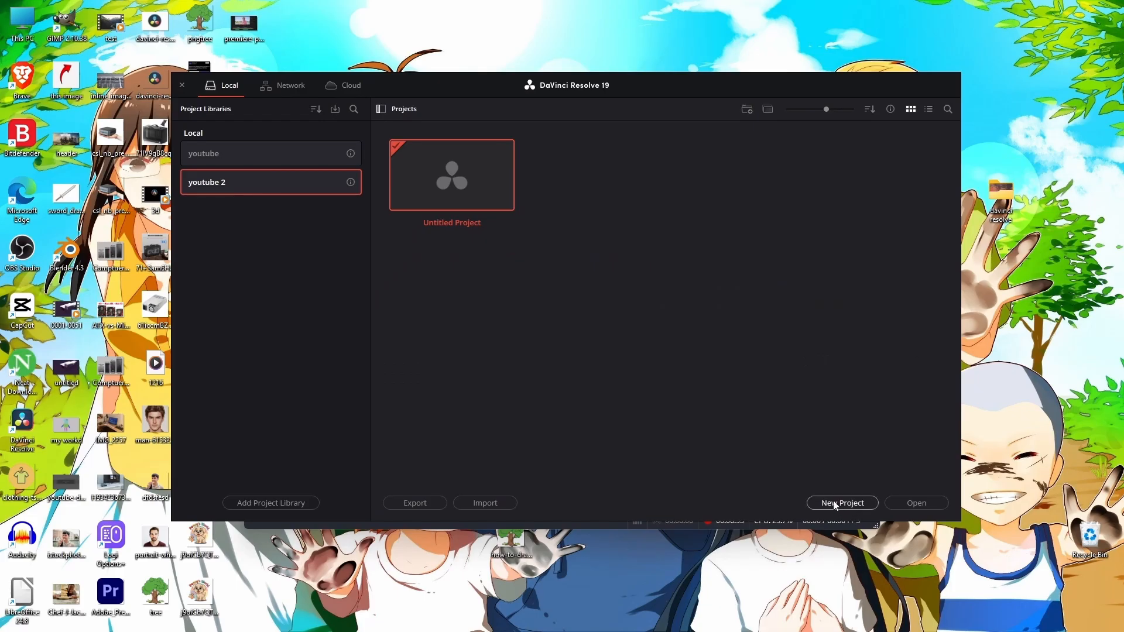
# Step: Create a new project named abcd in the youtube 2 library
pyautogui.click(841, 503)
pyautogui.write('a')
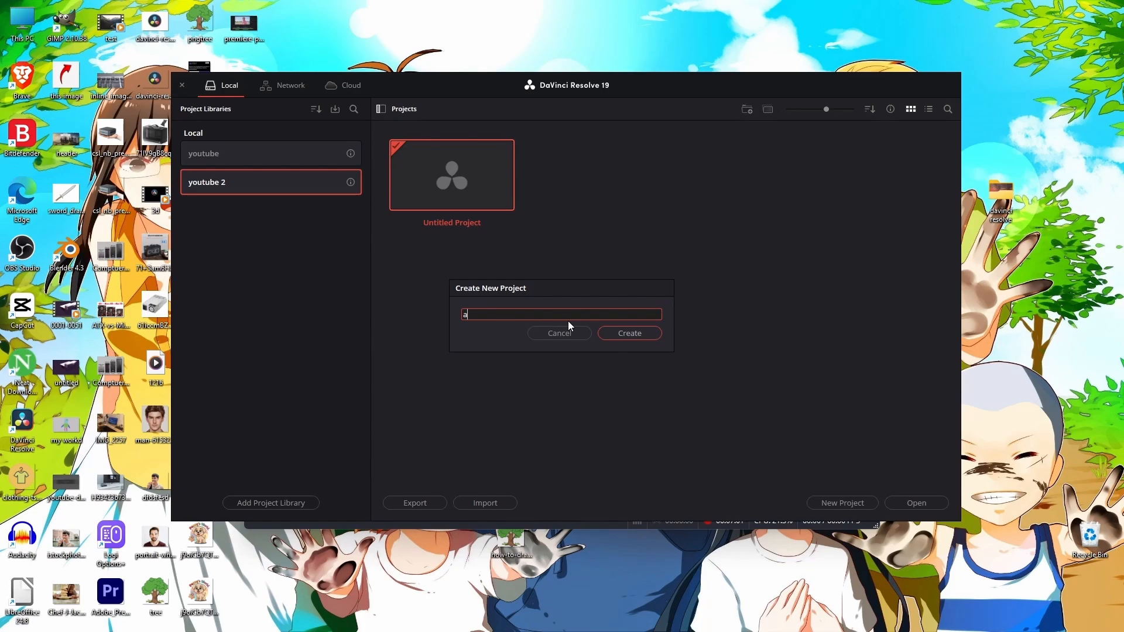
pyautogui.write('bcd')
pyautogui.click(626, 335)
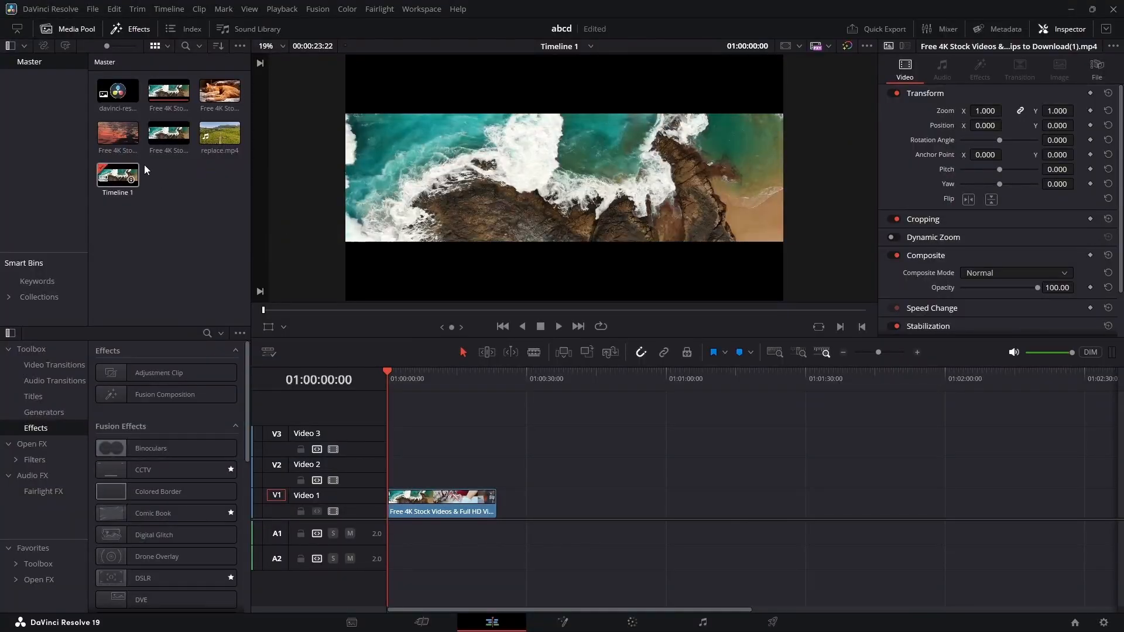
# Step: Place the sunset clip, an ocean clip and the DaVinci Resolve logo image spaced apart on the Video 1 track
pyautogui.moveTo(117, 132); pyautogui.dragTo(556, 504)
pyautogui.moveTo(169, 91); pyautogui.dragTo(702, 503)
pyautogui.moveTo(117, 91); pyautogui.dragTo(872, 503)
# Step: Delete the gap between the sunset clip and the second ocean clip on the Video 1 track
pyautogui.click(608, 511)
pyautogui.press('Delete')
pyautogui.click(510, 510)
pyautogui.click(726, 509)
pyautogui.scroll(-1, 595, 521)
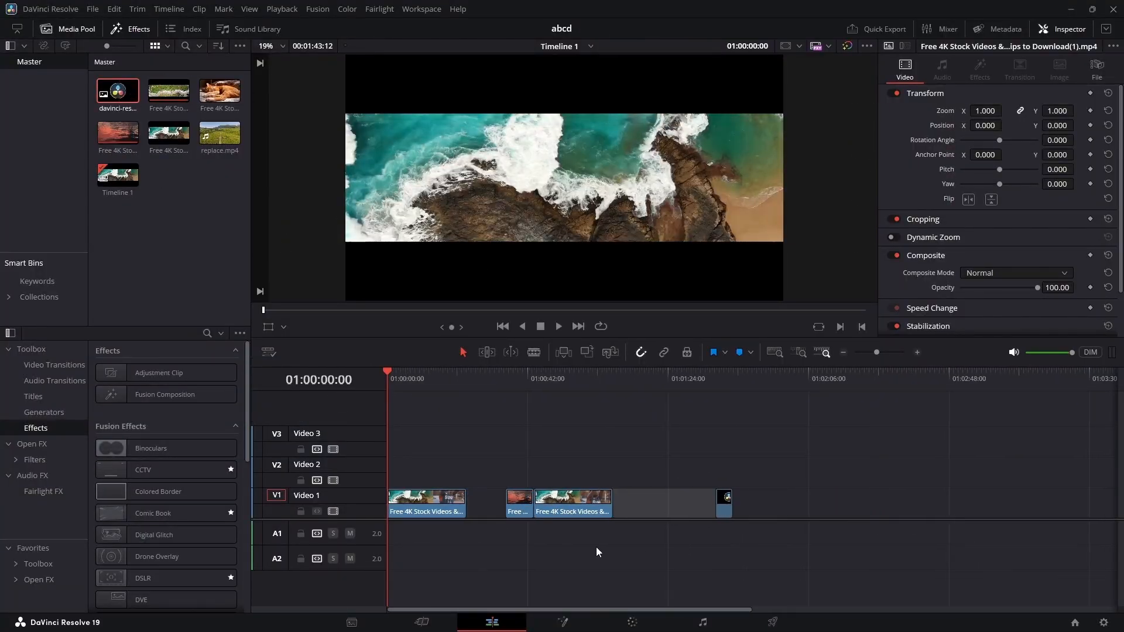
pyautogui.click(595, 548)
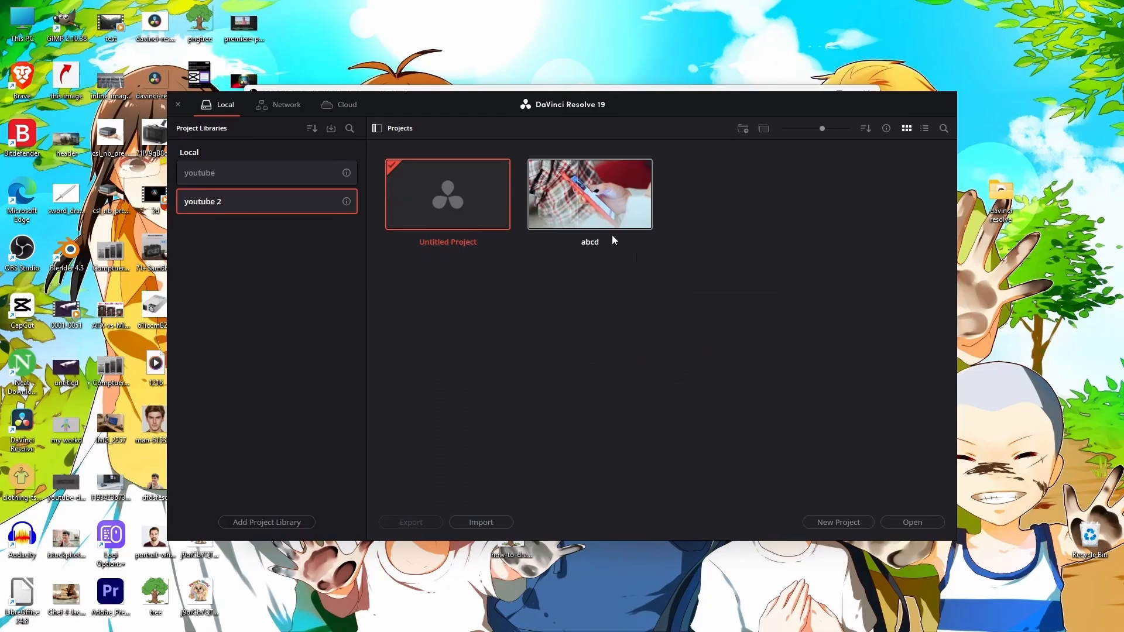
# Step: Open the abcd project from the youtube 2 library
pyautogui.click(602, 206)
pyautogui.doubleClick(602, 206)
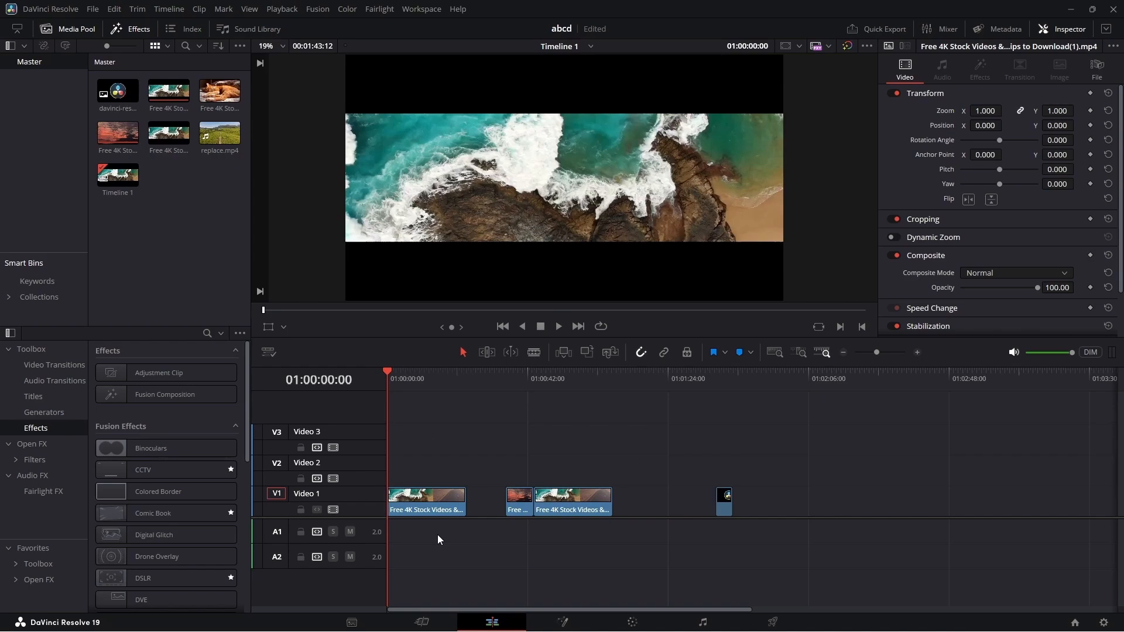
pyautogui.moveTo(437, 534); pyautogui.dragTo(752, 498)
pyautogui.click(499, 507)
pyautogui.click(649, 501)
# Step: Look through the Media, Cut, Edit, Fusion, Color, Fairlight and Deliver pages in turn
pyautogui.click(421, 623)
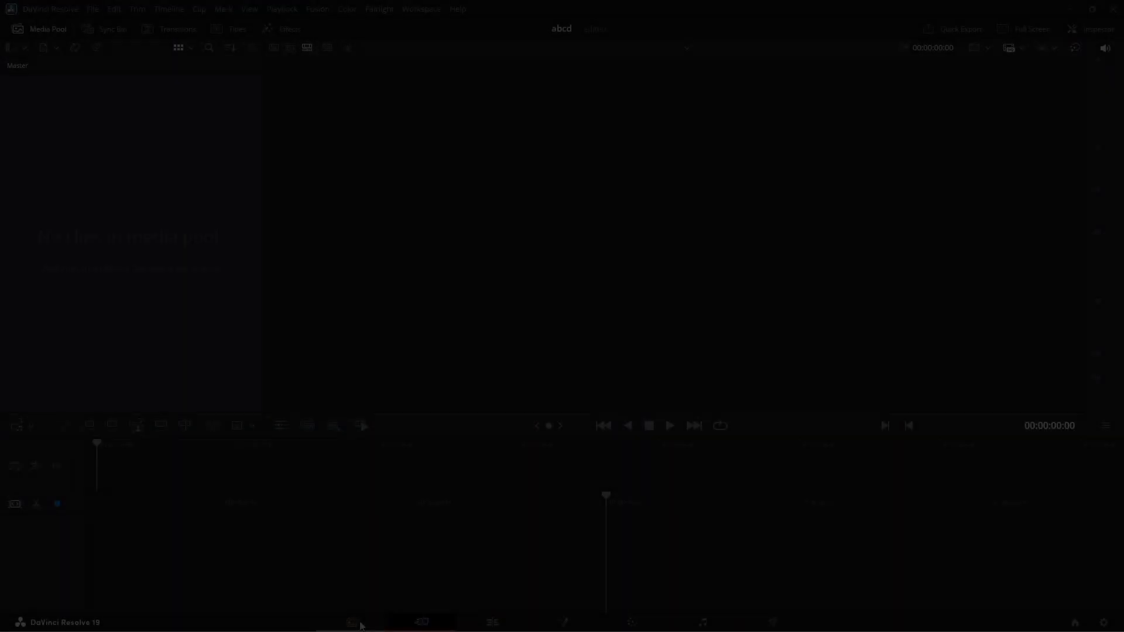
pyautogui.click(353, 622)
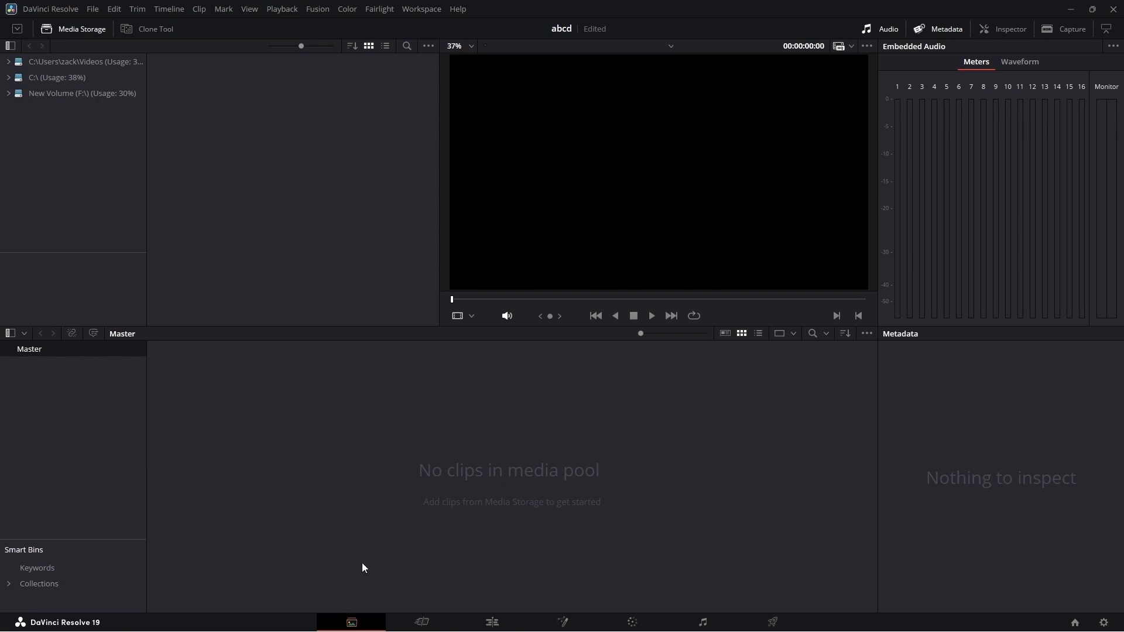
pyautogui.click(421, 622)
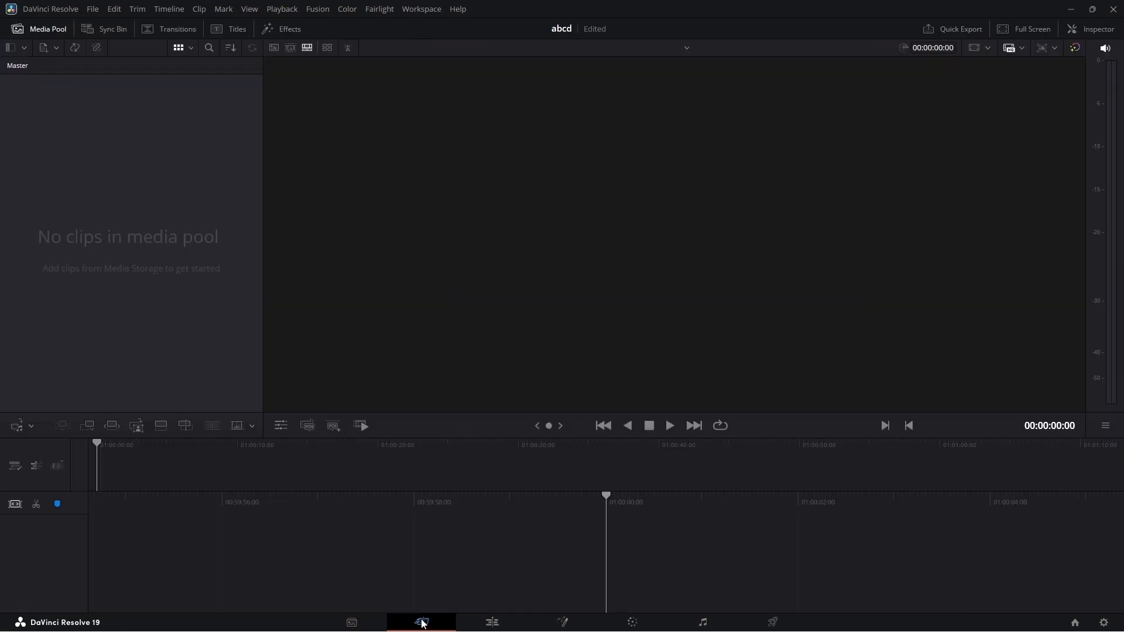
pyautogui.click(496, 624)
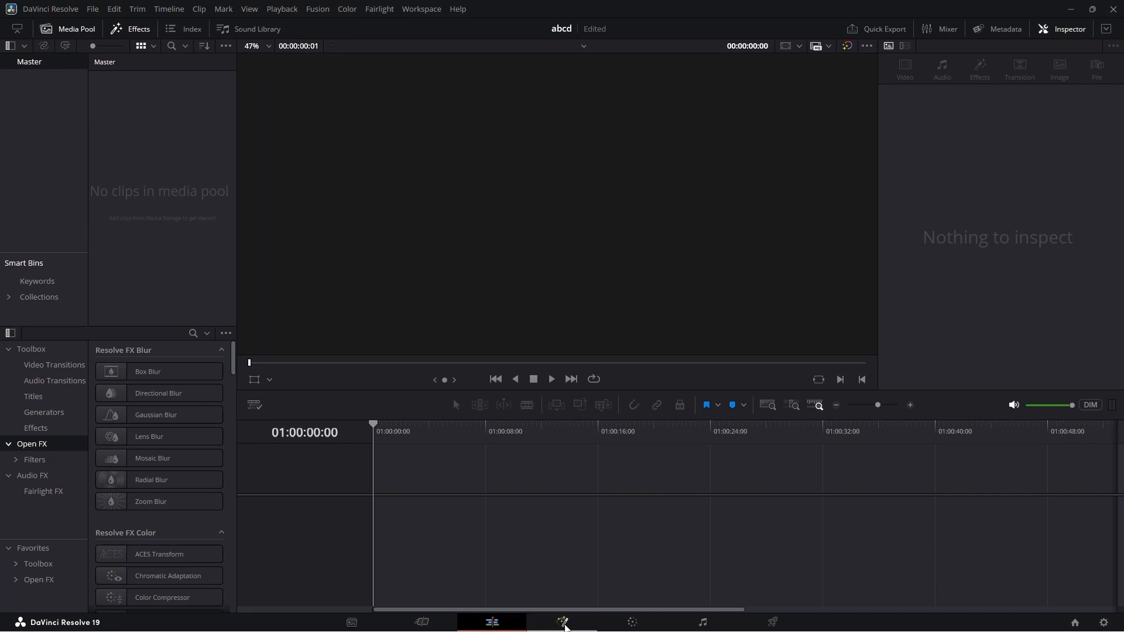
pyautogui.click(565, 625)
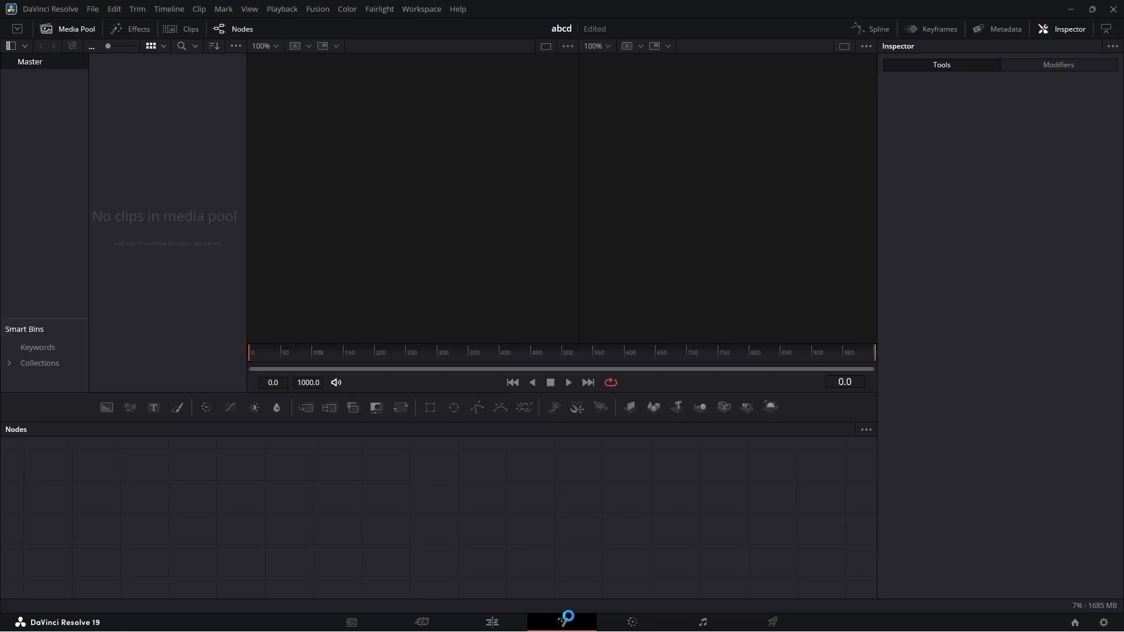
pyautogui.click(635, 621)
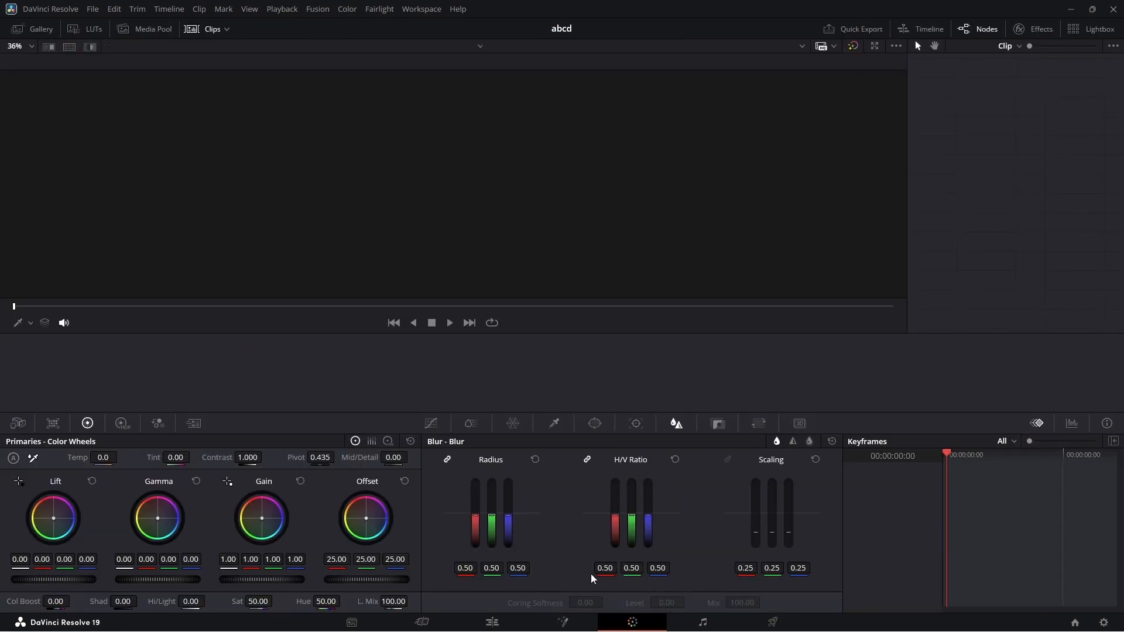
pyautogui.click(703, 621)
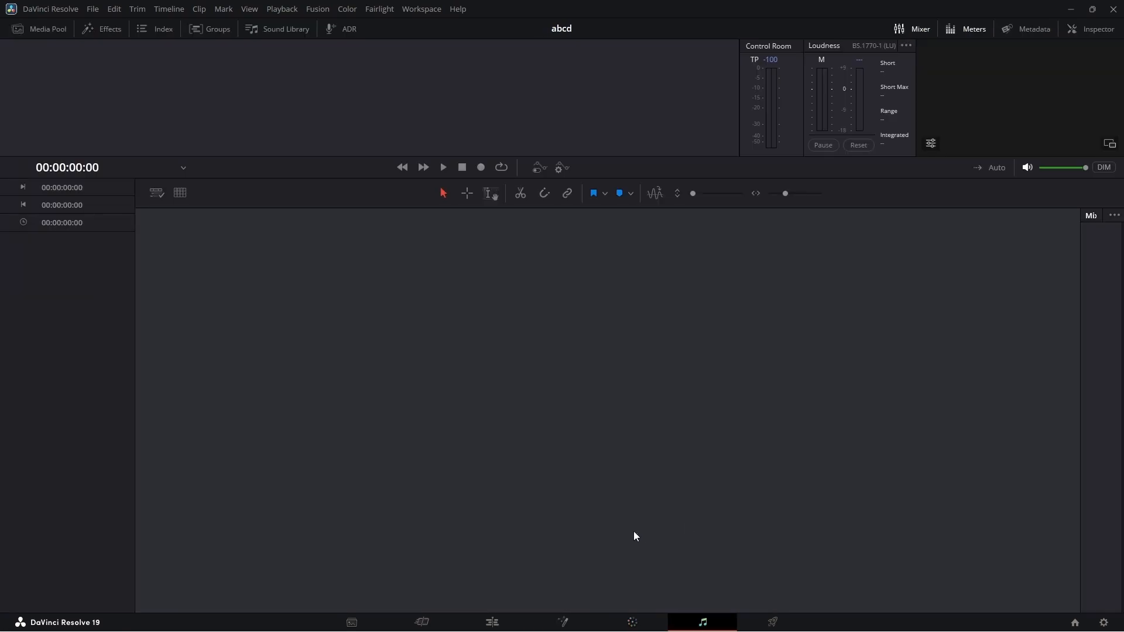
pyautogui.click(781, 622)
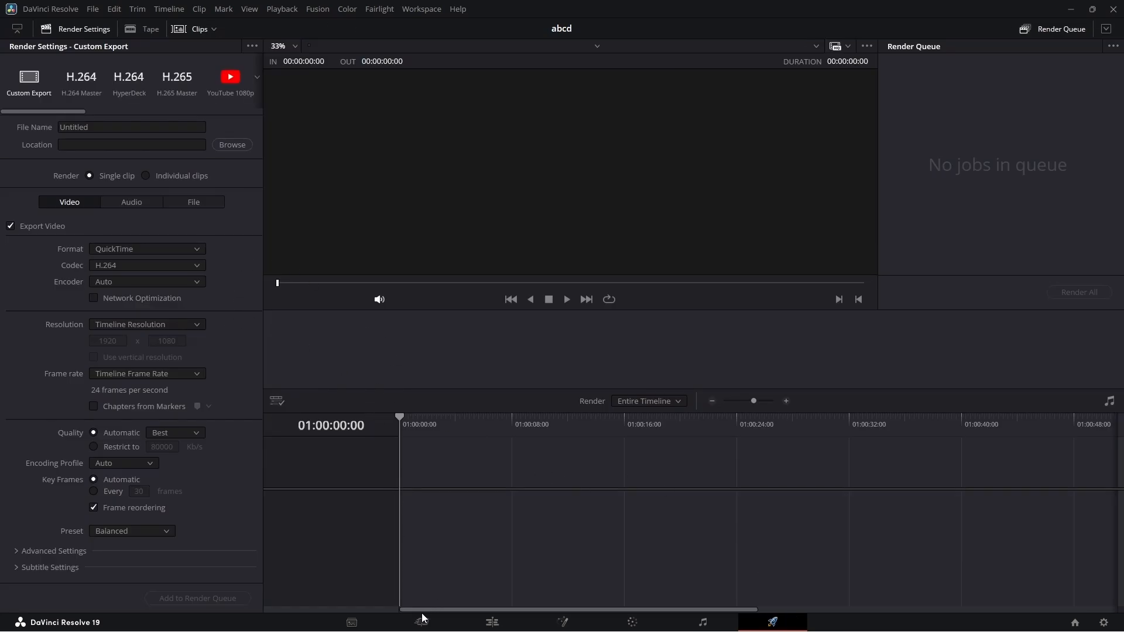
# Step: On the Edit page, import all five stock videos from the davinci resolve folder, changing the project frame rate to match
pyautogui.click(492, 622)
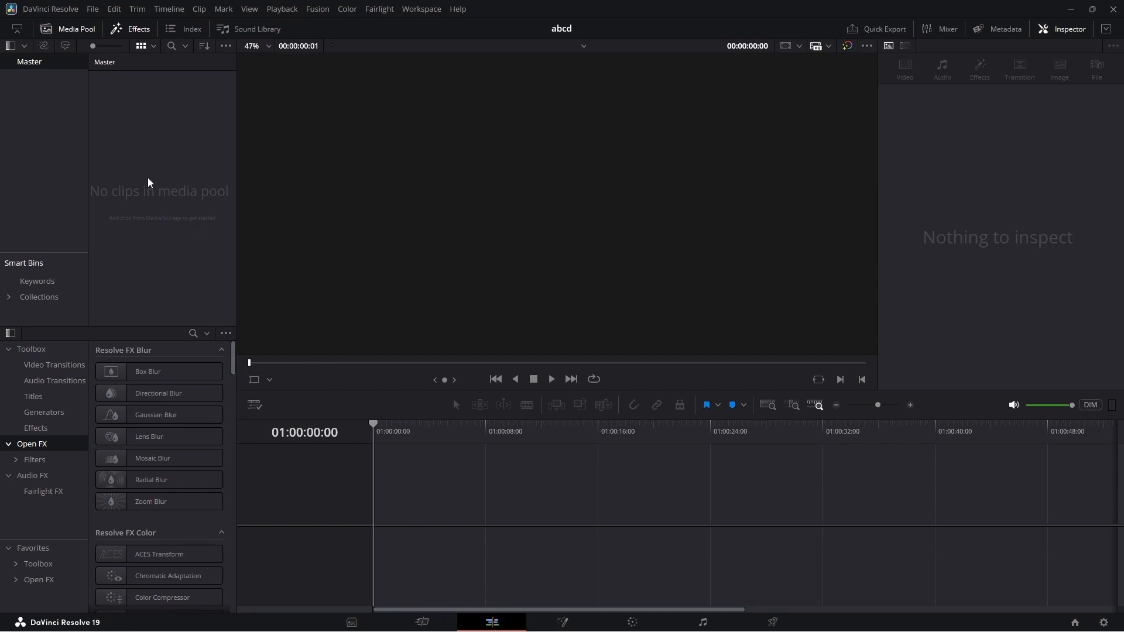
pyautogui.rightClick(146, 162)
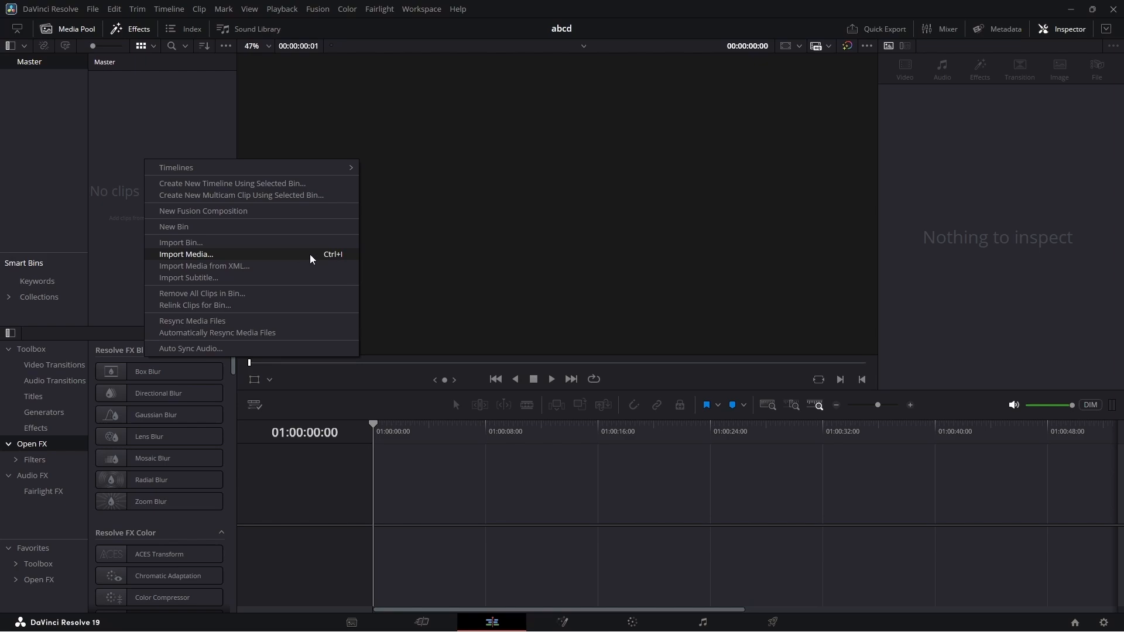
pyautogui.click(196, 258)
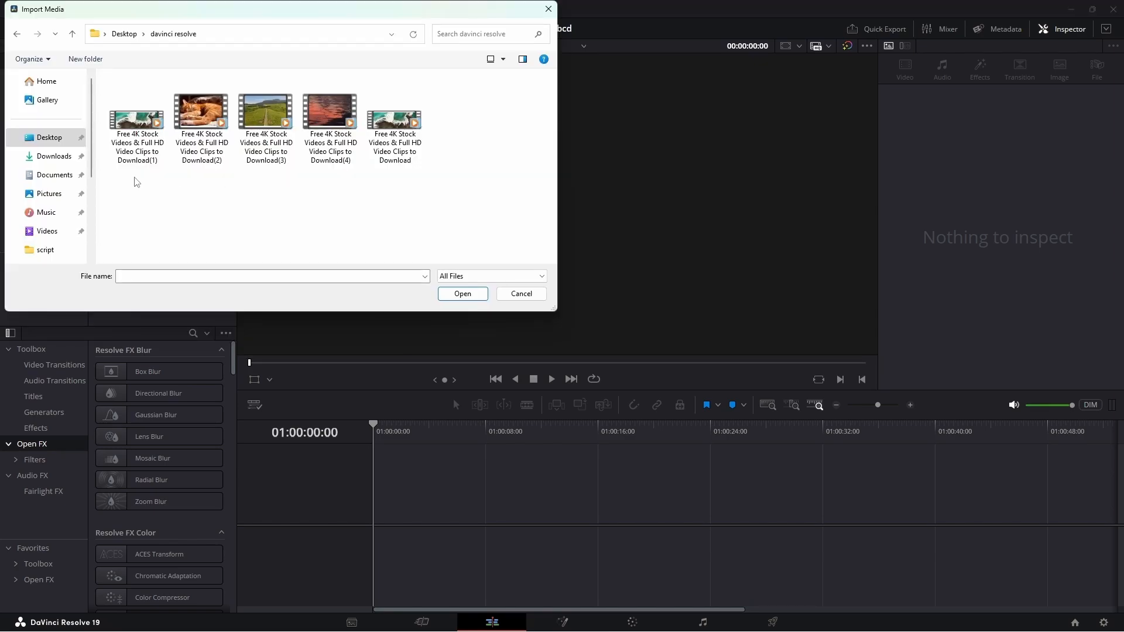
pyautogui.moveTo(125, 181); pyautogui.dragTo(455, 118)
pyautogui.click(460, 294)
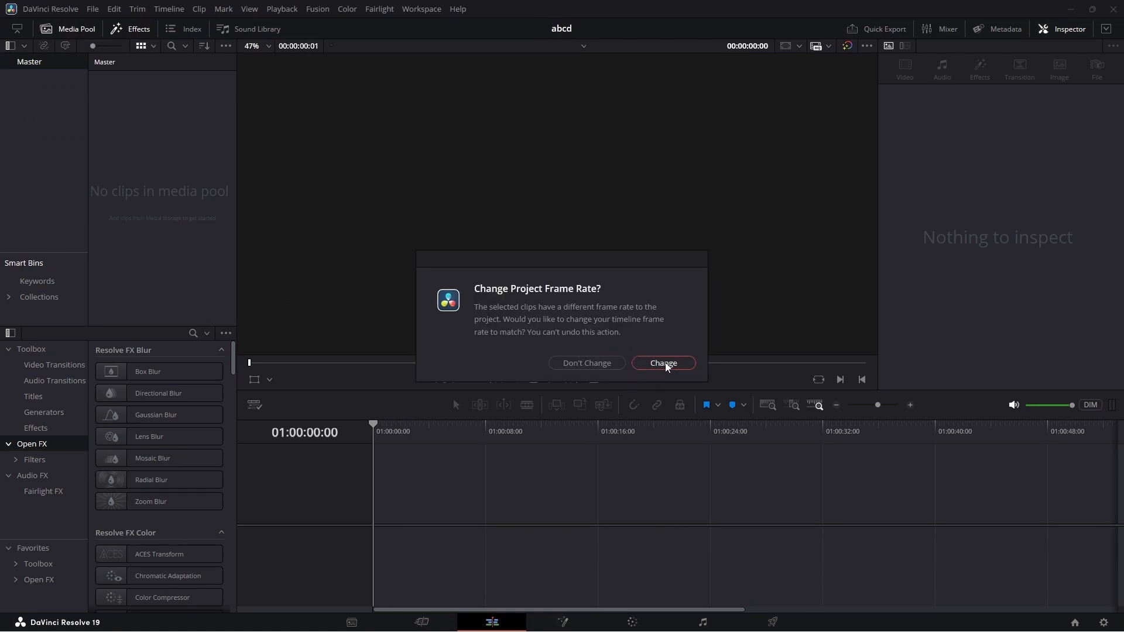
pyautogui.click(665, 364)
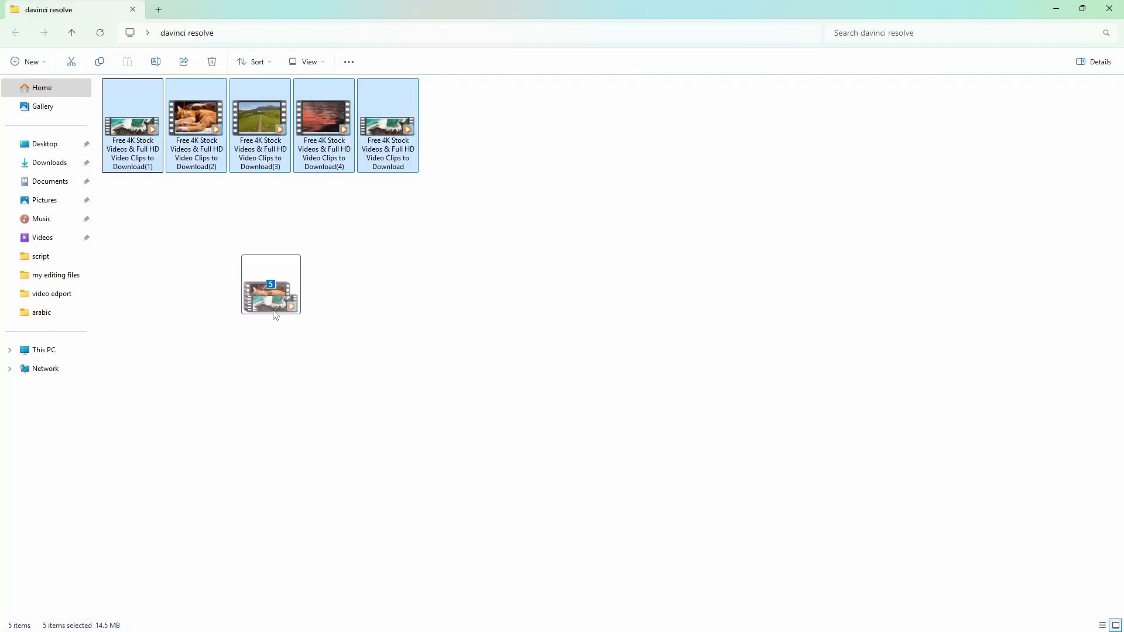
# Step: Bring the five selected stock videos from the open File Explorer folder directly into the Master media pool
pyautogui.moveTo(275, 315); pyautogui.dragTo(157, 175)
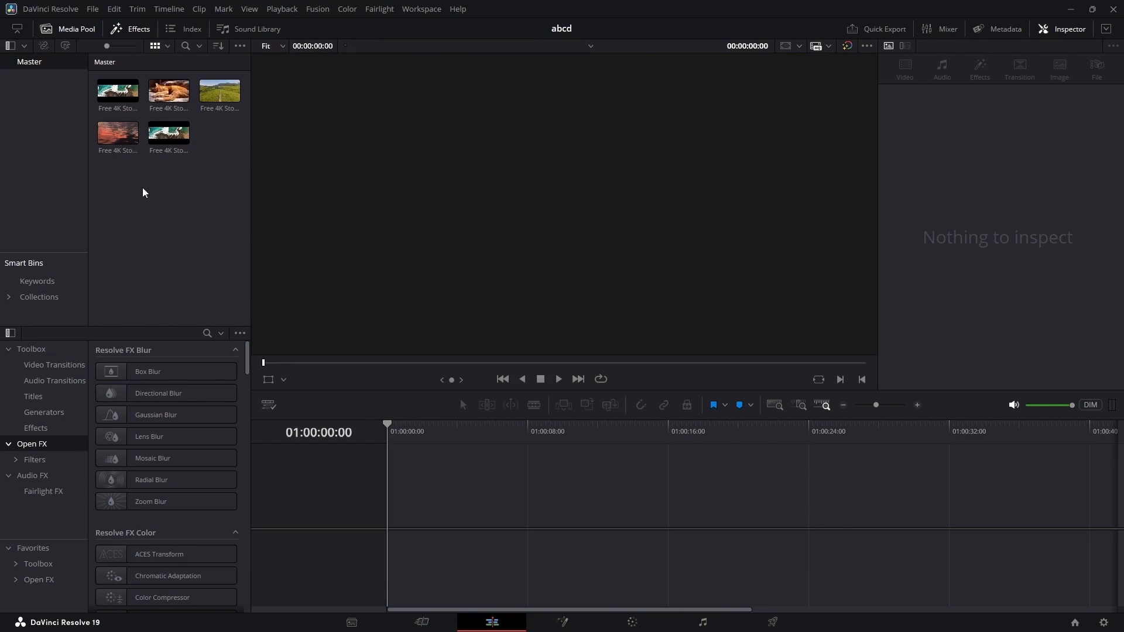
# Step: Place the first stock clip in the media pool on the empty timeline and toggle between the dual and single viewers
pyautogui.moveTo(117, 92); pyautogui.dragTo(404, 514)
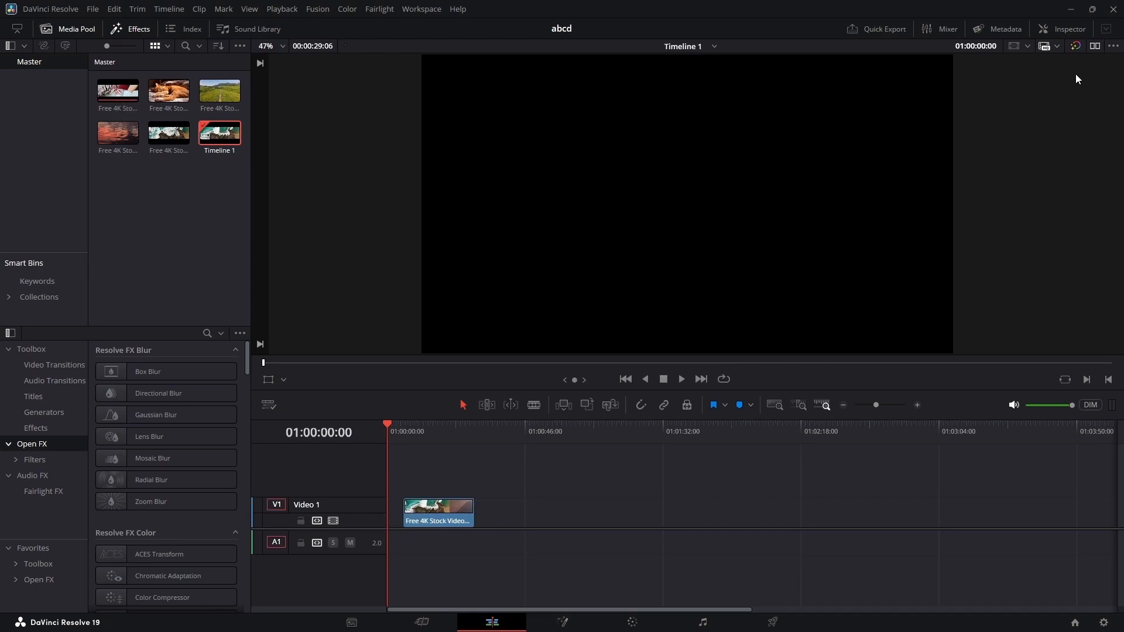
pyautogui.click(1096, 47)
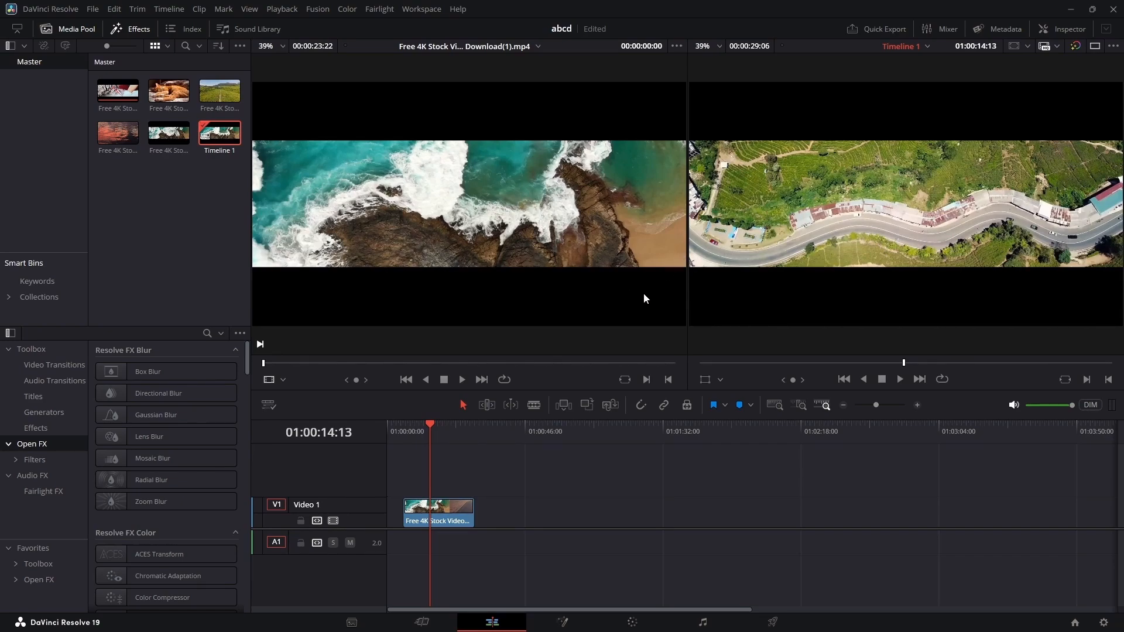
pyautogui.click(1095, 46)
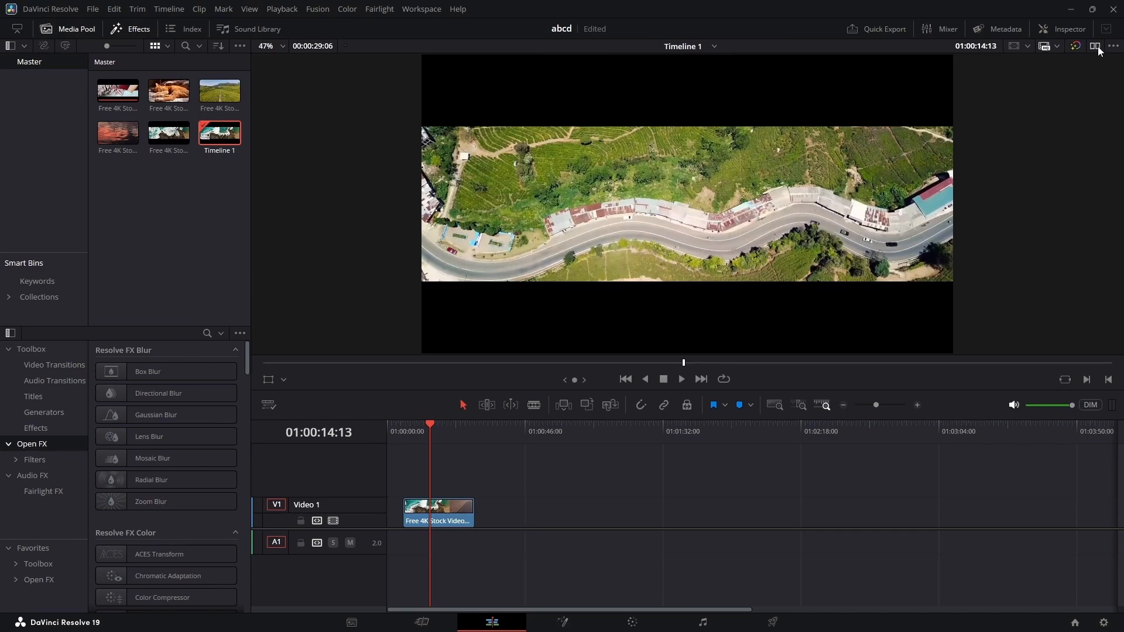
pyautogui.click(1095, 47)
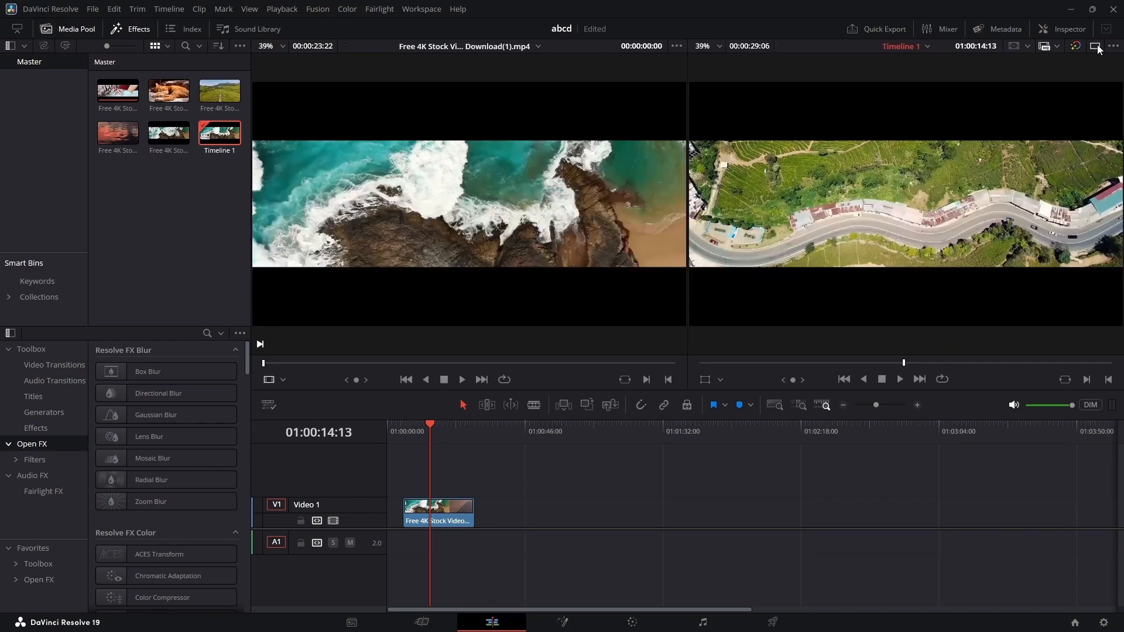
pyautogui.click(1095, 48)
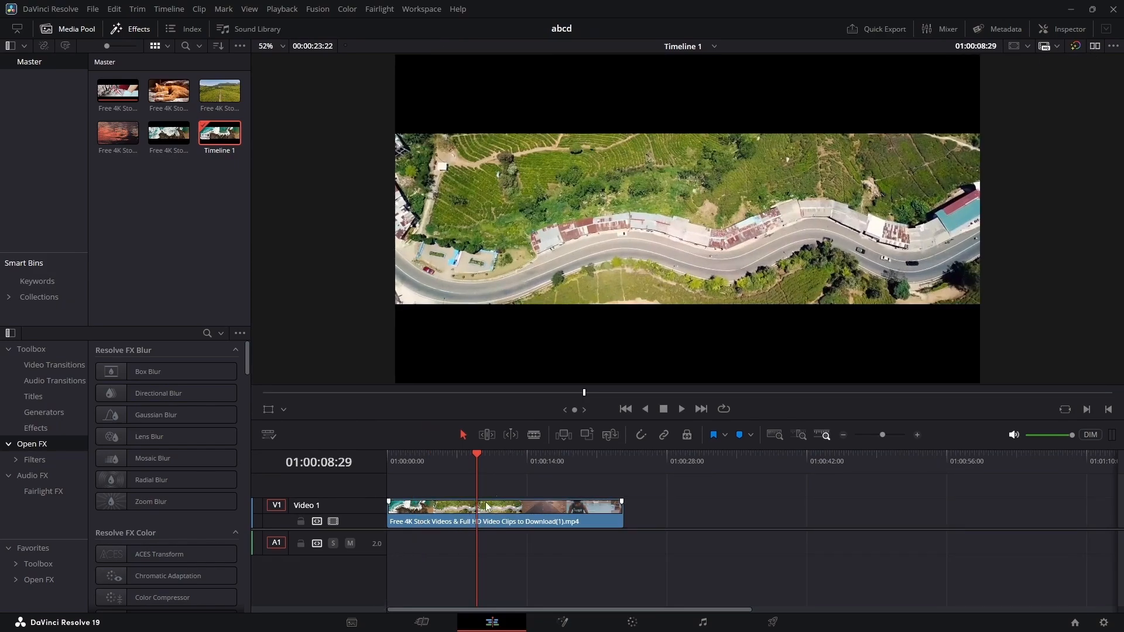
# Step: Split the stock clip on Video 1 into four segments with the Blade tool, making the first cut at 01:00:08:29
pyautogui.click(532, 443)
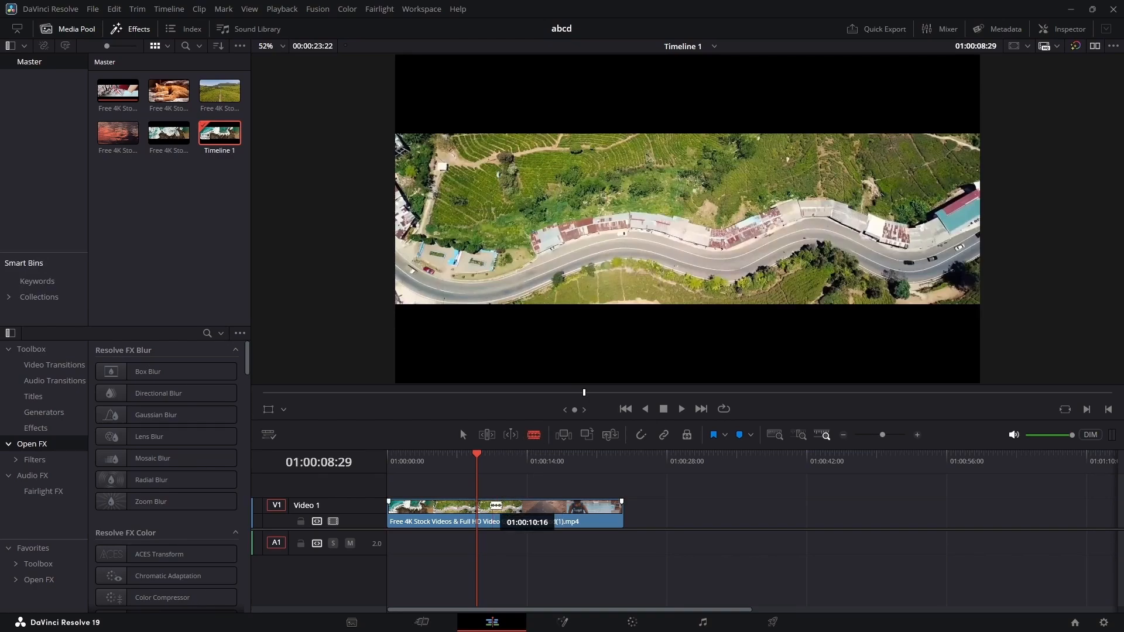
pyautogui.click(479, 513)
pyautogui.click(523, 511)
pyautogui.click(570, 511)
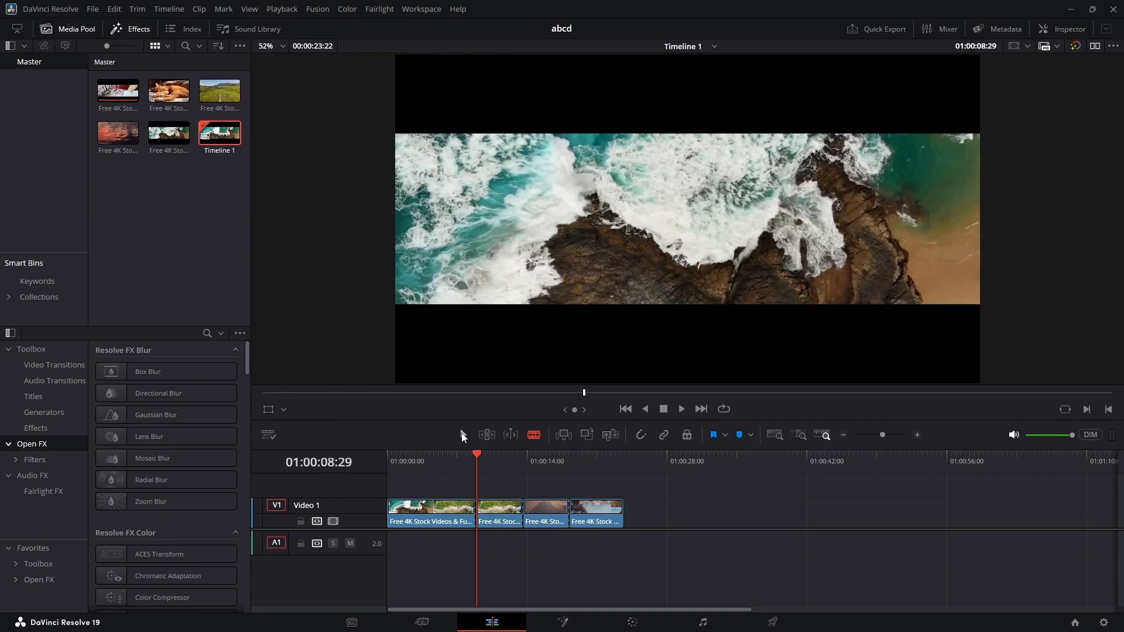
# Step: Ripple-delete the second segment on Video 1 so the following segments close the gap
pyautogui.click(462, 436)
pyautogui.click(495, 521)
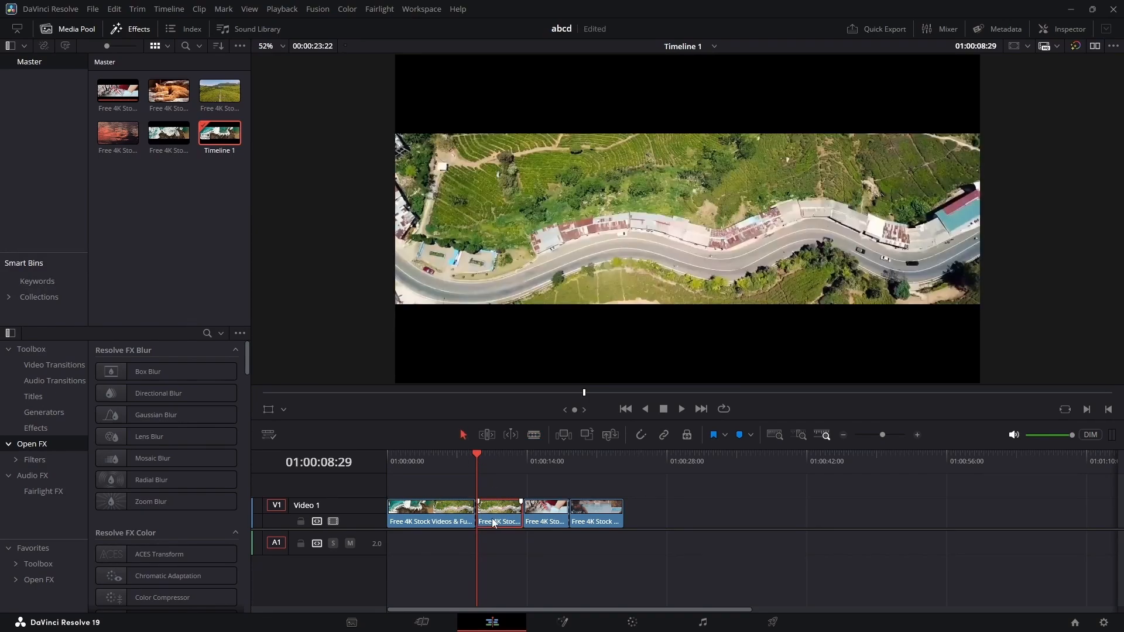
pyautogui.press('Delete')
pyautogui.click(492, 523)
pyautogui.press('Delete')
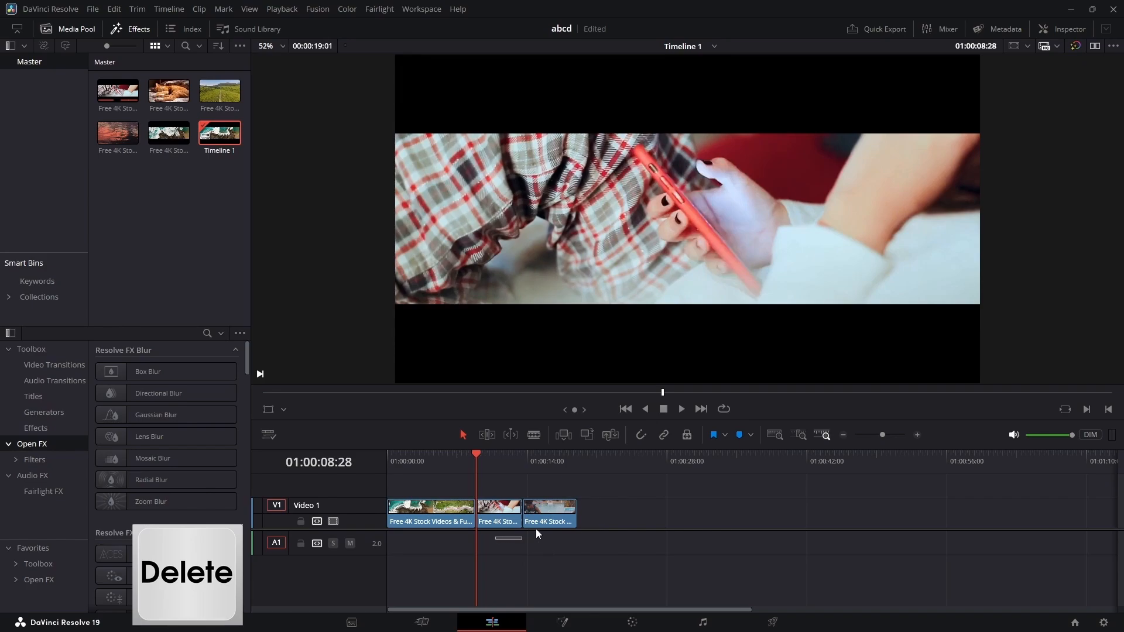
# Step: Undo the ripple deletion of the second segment
pyautogui.click(533, 515)
pyautogui.hotkey('ctrl', 'z')
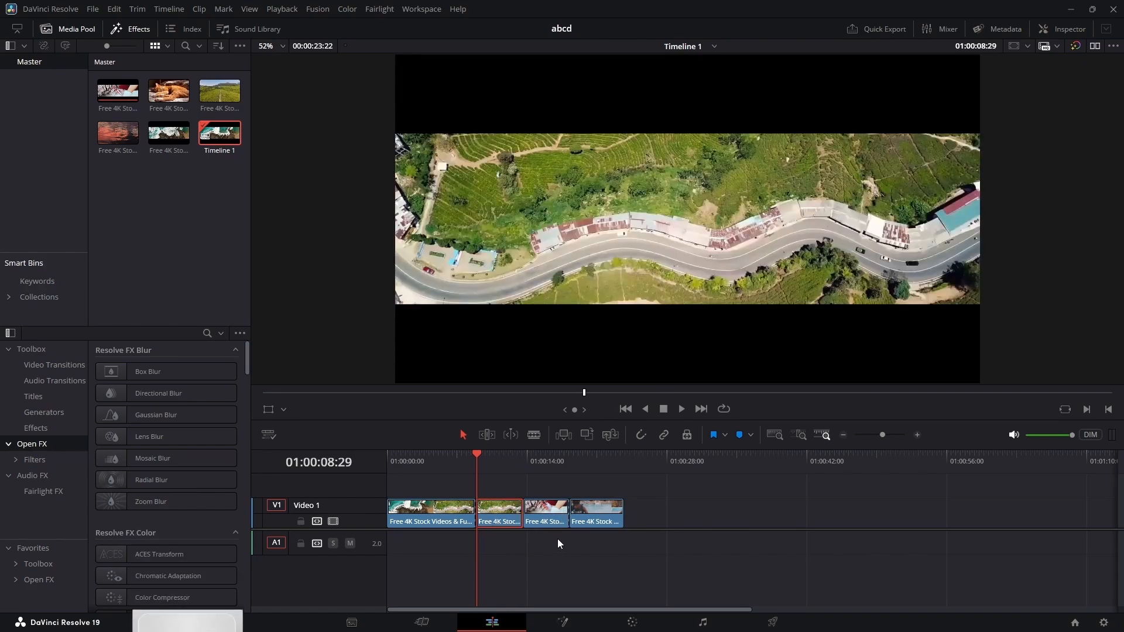
pyautogui.click(539, 550)
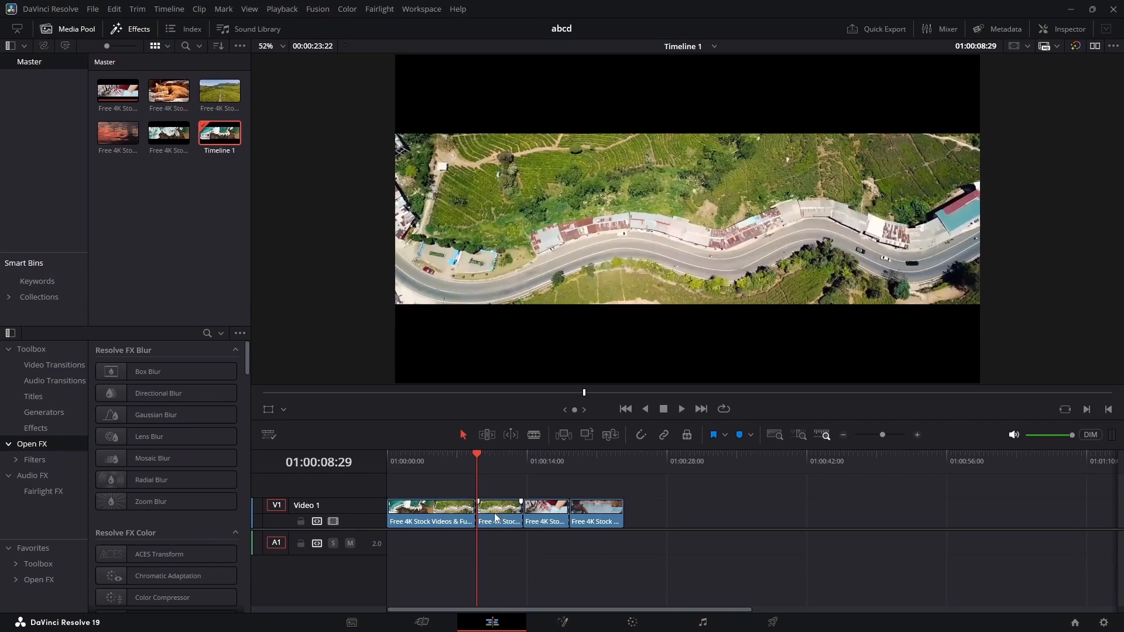
# Step: Delete the second segment on Video 1, leaving an empty gap in its place
pyautogui.click(502, 515)
pyautogui.press('BackSpace')
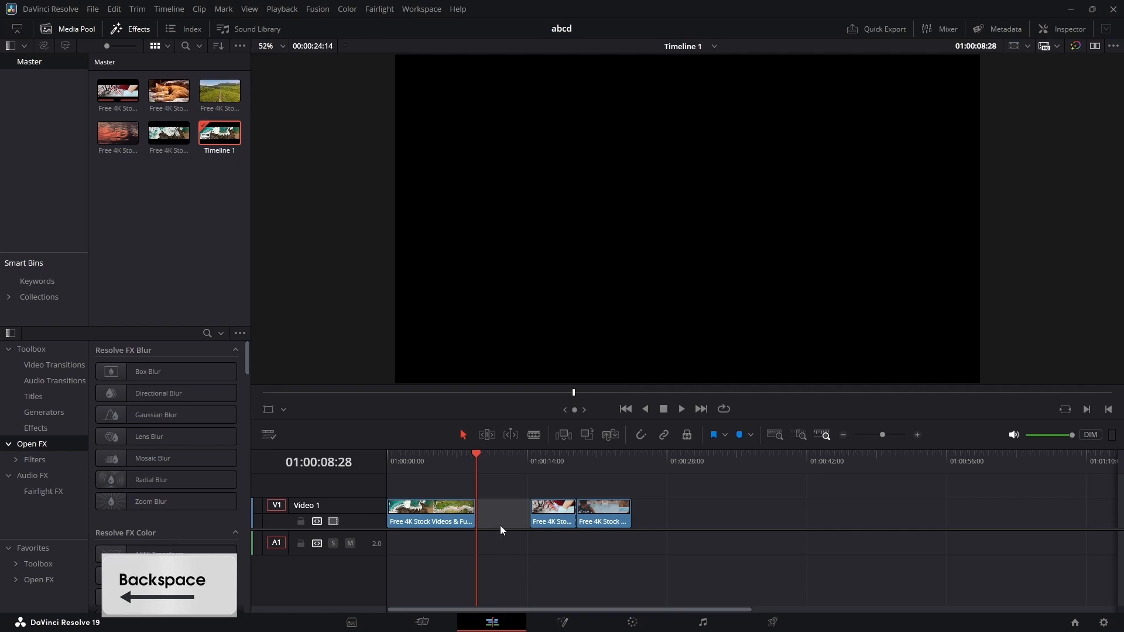
pyautogui.press('BackSpace')
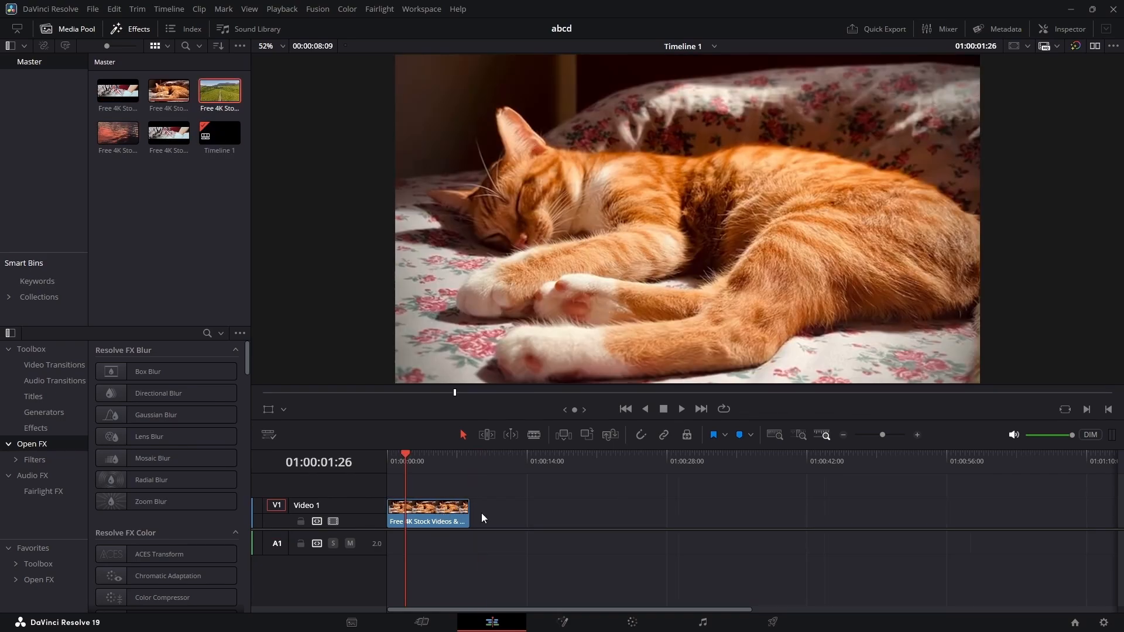
# Step: Zoom the timeline in and out repeatedly to examine the sleeping-cat clip at different scales
pyautogui.scroll(5, 492, 517)
pyautogui.scroll(2, 501, 519)
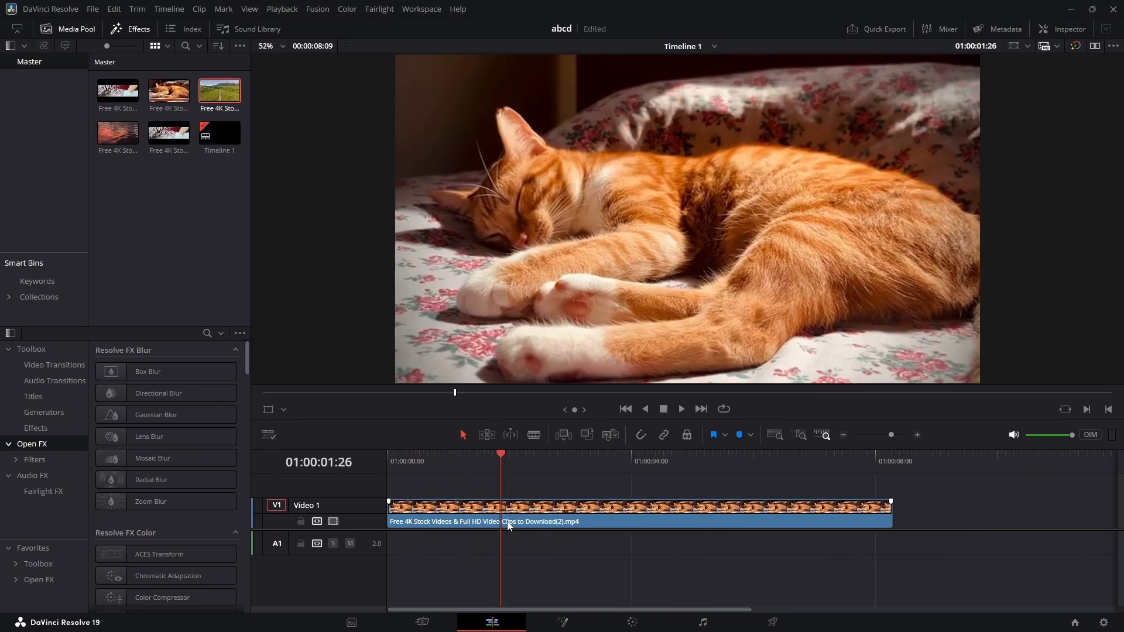
pyautogui.scroll(1, 776, 545)
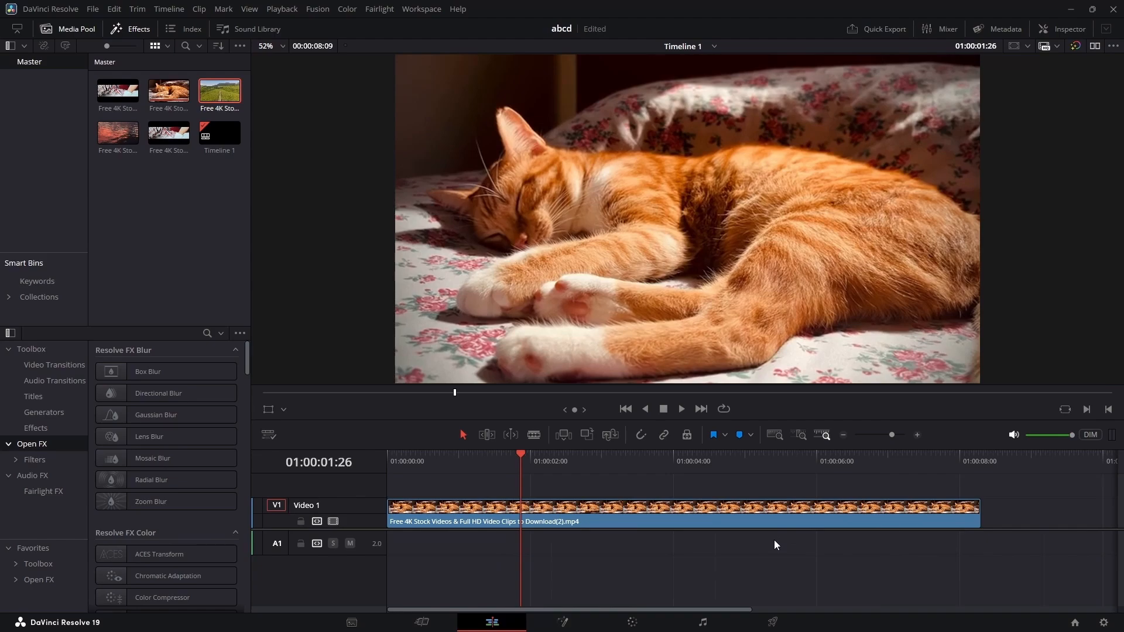
pyautogui.scroll(2, 776, 545)
pyautogui.scroll(-3, 776, 545)
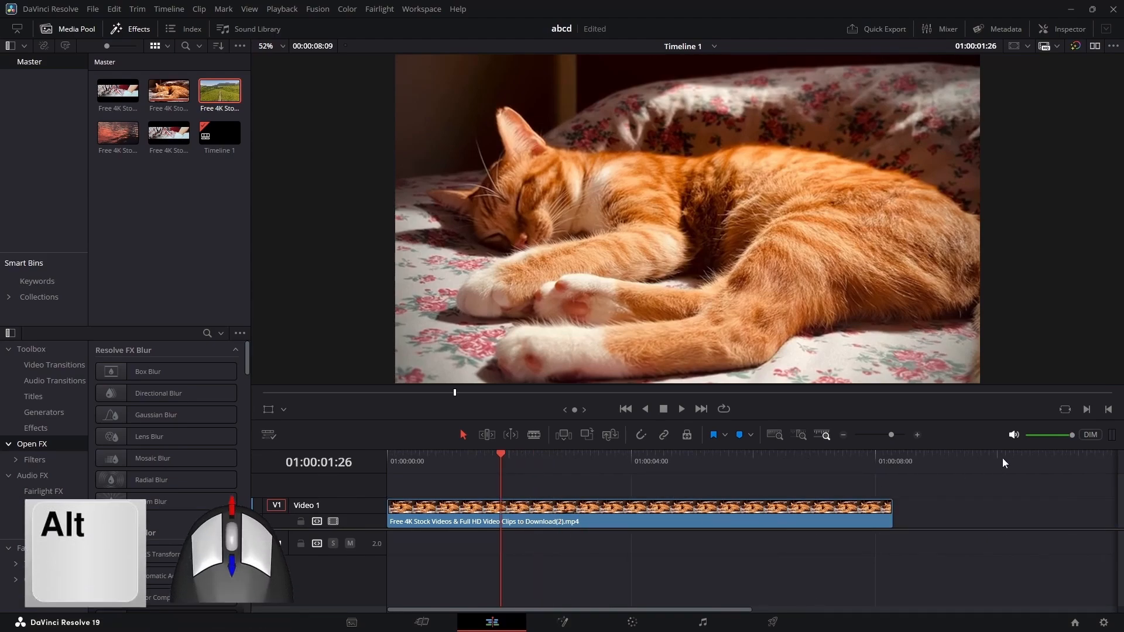
pyautogui.scroll(-4, 885, 434)
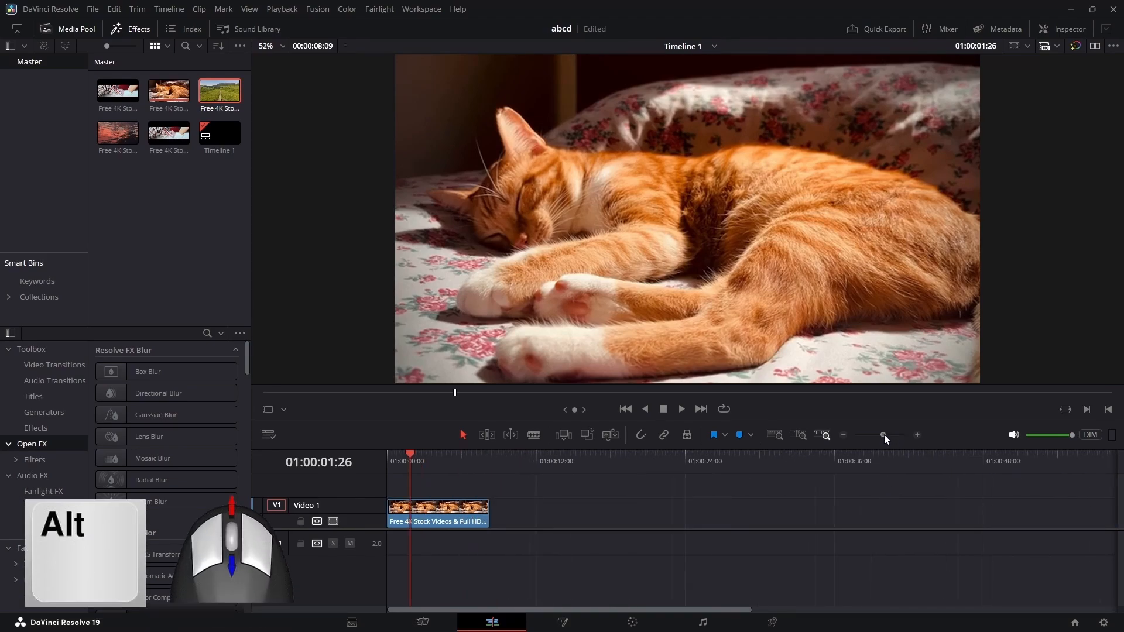
pyautogui.scroll(5, 892, 435)
pyautogui.click(917, 434)
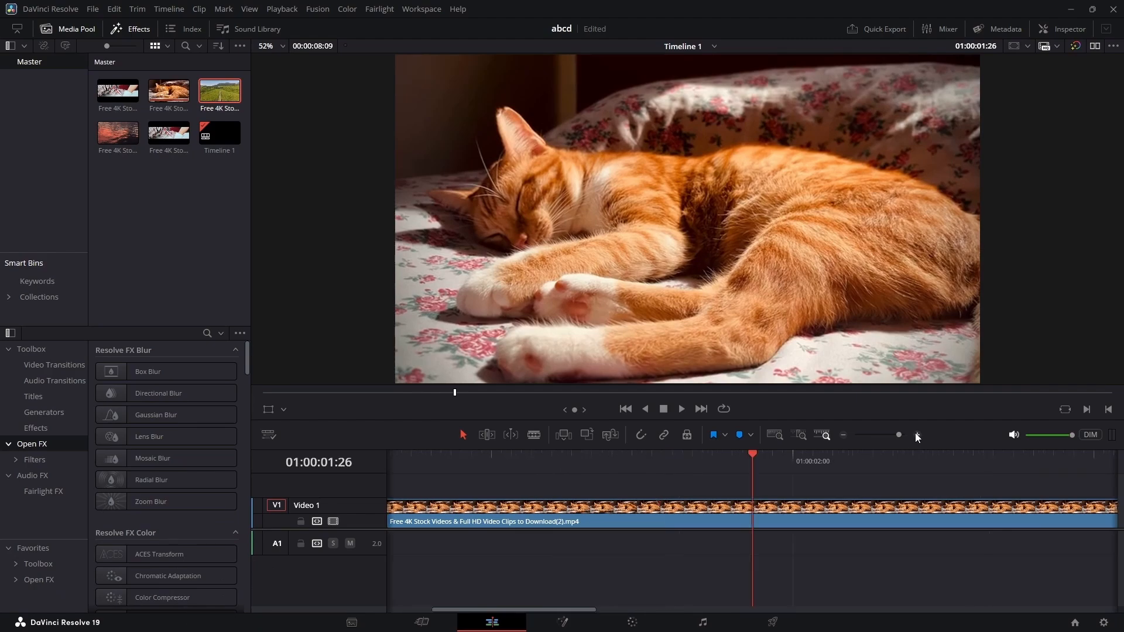
pyautogui.click(917, 435)
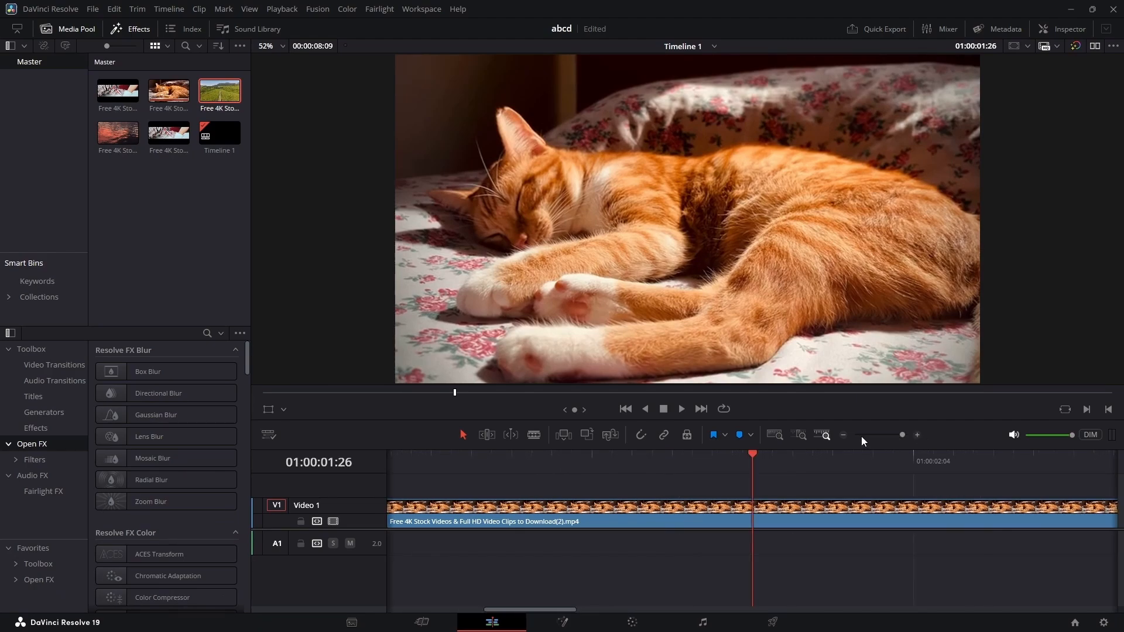
pyautogui.click(844, 434)
pyautogui.click(844, 435)
pyautogui.click(844, 435)
pyautogui.click(844, 435)
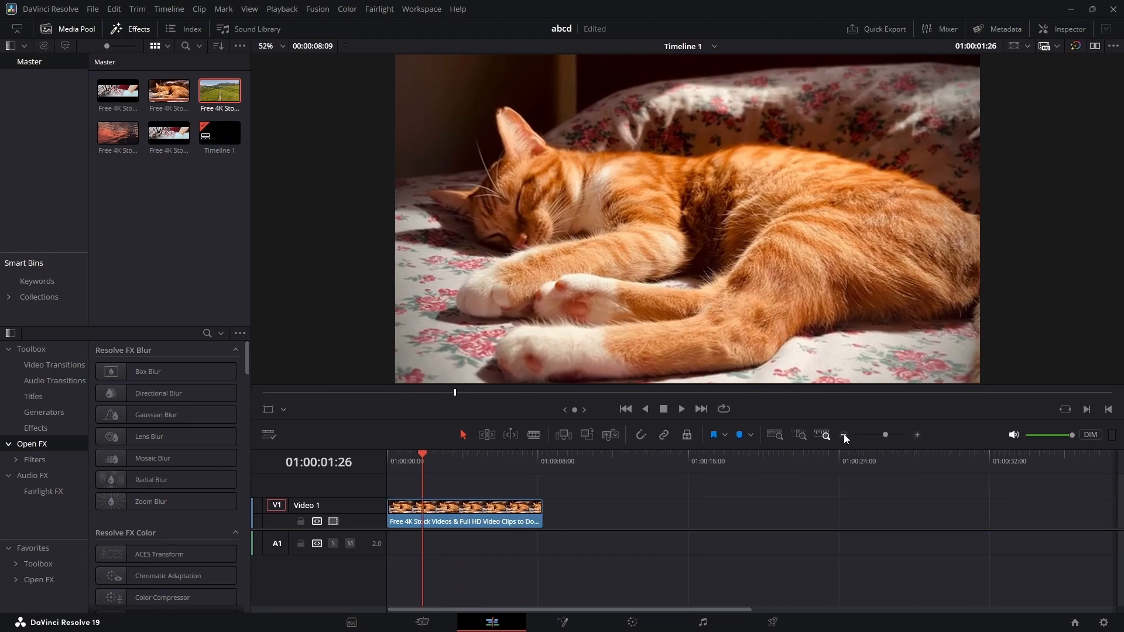
pyautogui.click(917, 435)
pyautogui.click(917, 433)
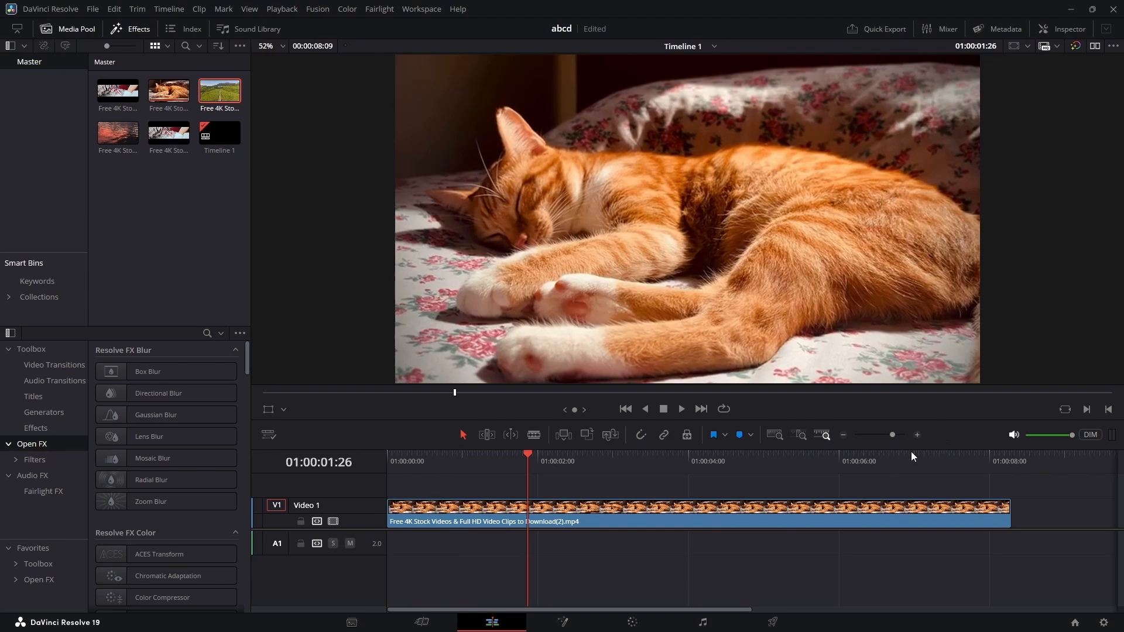
# Step: Try trimming the cat clip by pulling its end inward and adjusting its start edge
pyautogui.click(974, 519)
pyautogui.moveTo(1006, 515); pyautogui.dragTo(571, 516)
pyautogui.moveTo(389, 518); pyautogui.dragTo(364, 515)
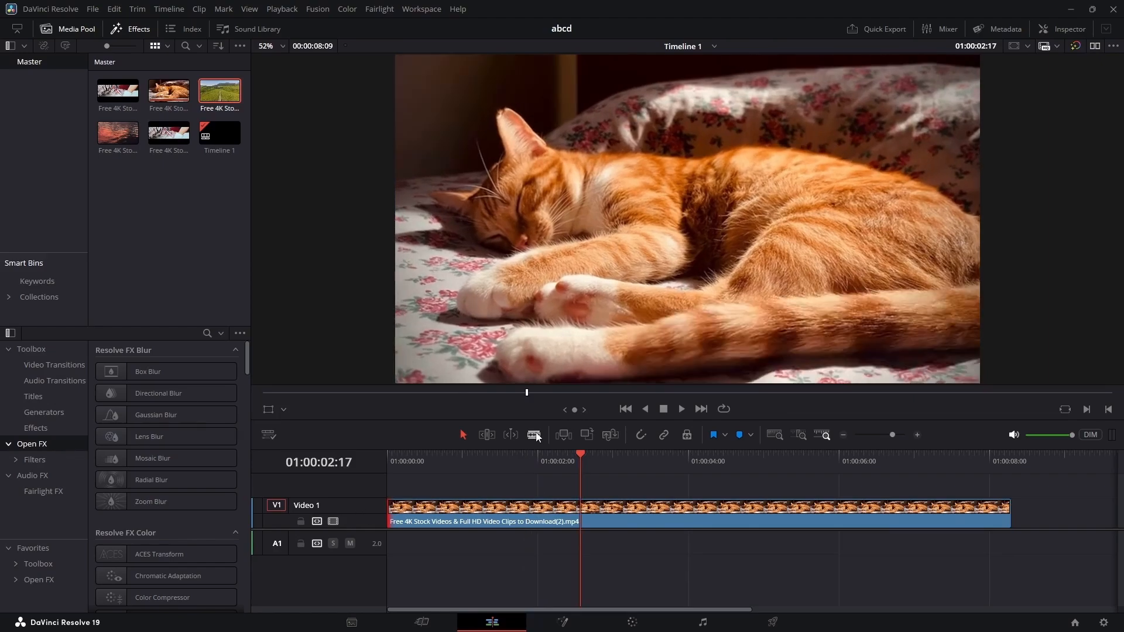
# Step: Cut the cat clip at 01:00:02:24 and about one second further along, and ripple-delete the middle segment
pyautogui.click(533, 435)
pyautogui.click(596, 513)
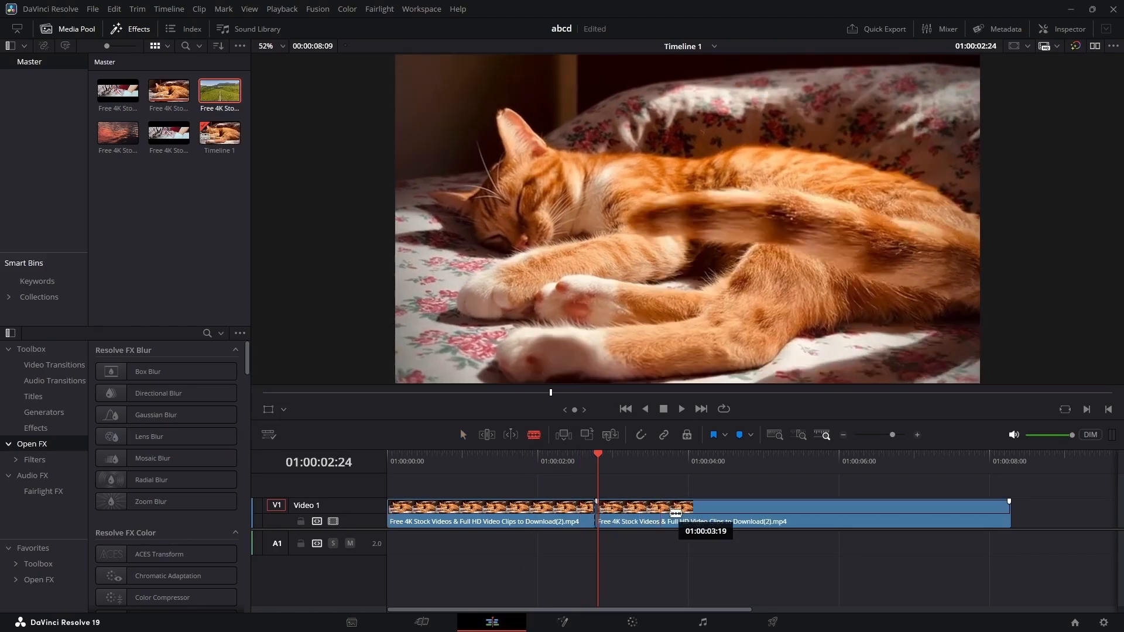
pyautogui.click(668, 513)
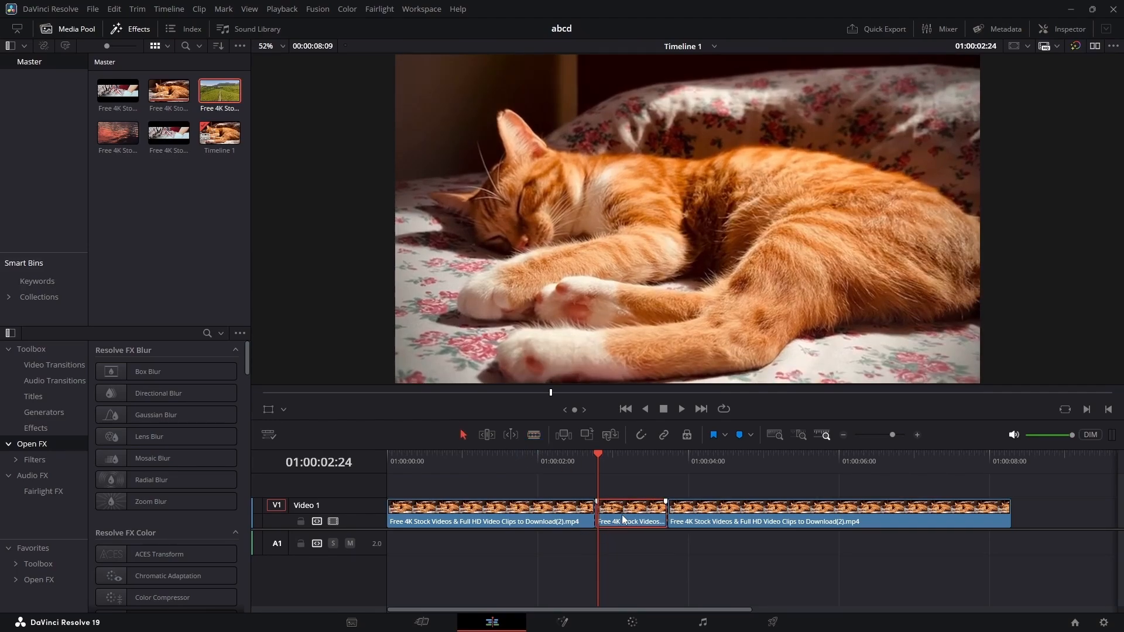
pyautogui.press('Delete')
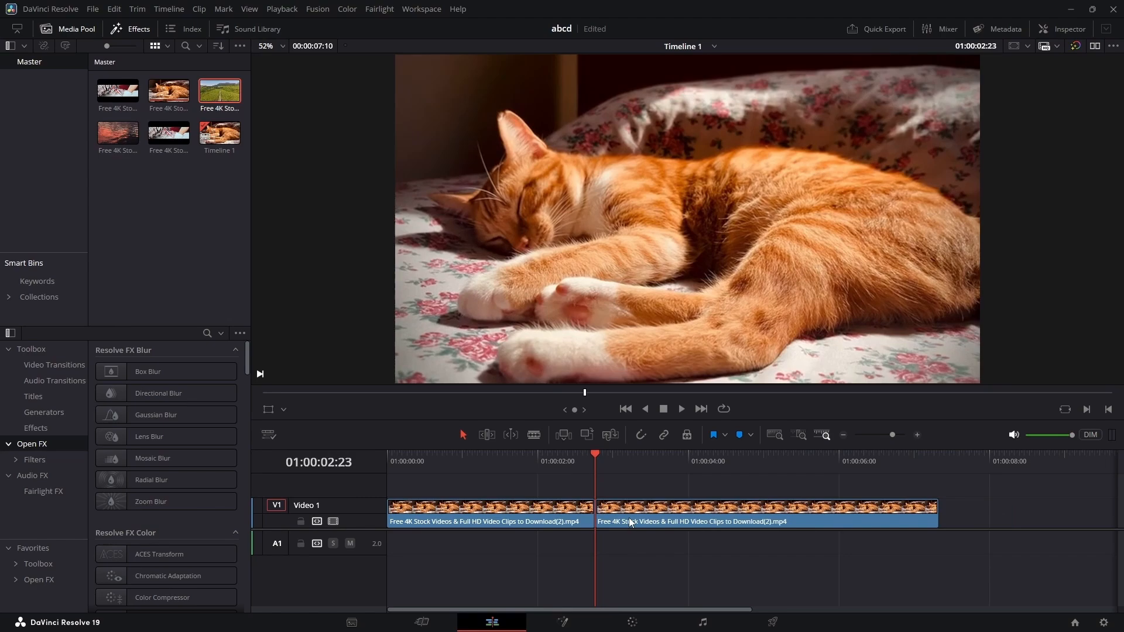
# Step: Undo the middle segment's deletion and both cuts in the cat clip
pyautogui.hotkey('ctrl', 'z')
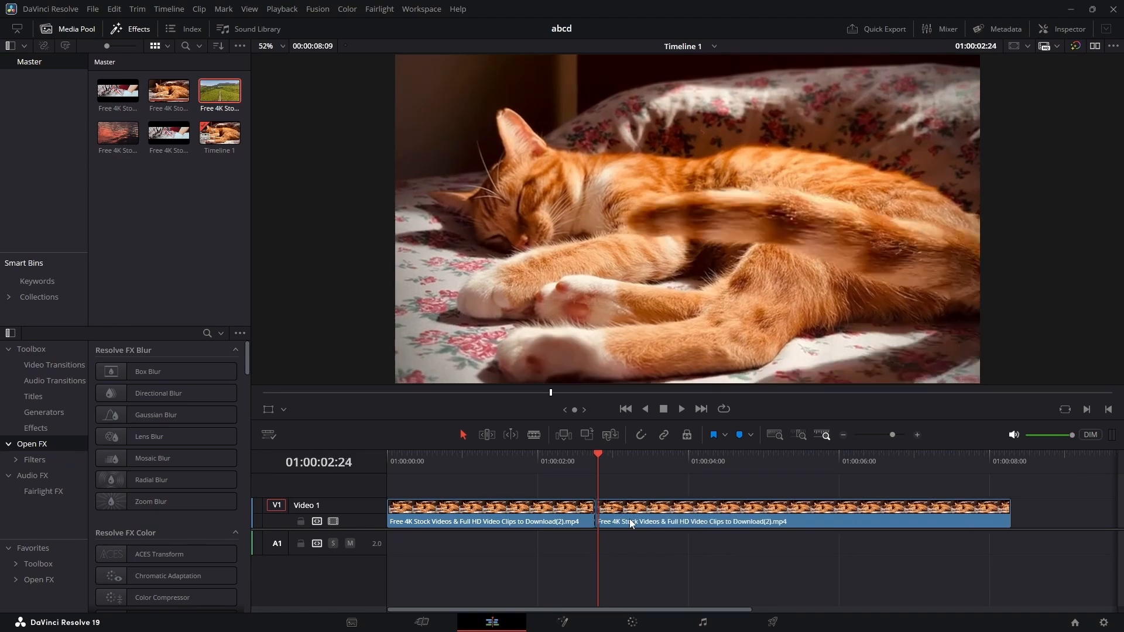
pyautogui.hotkey('ctrl', 'z')
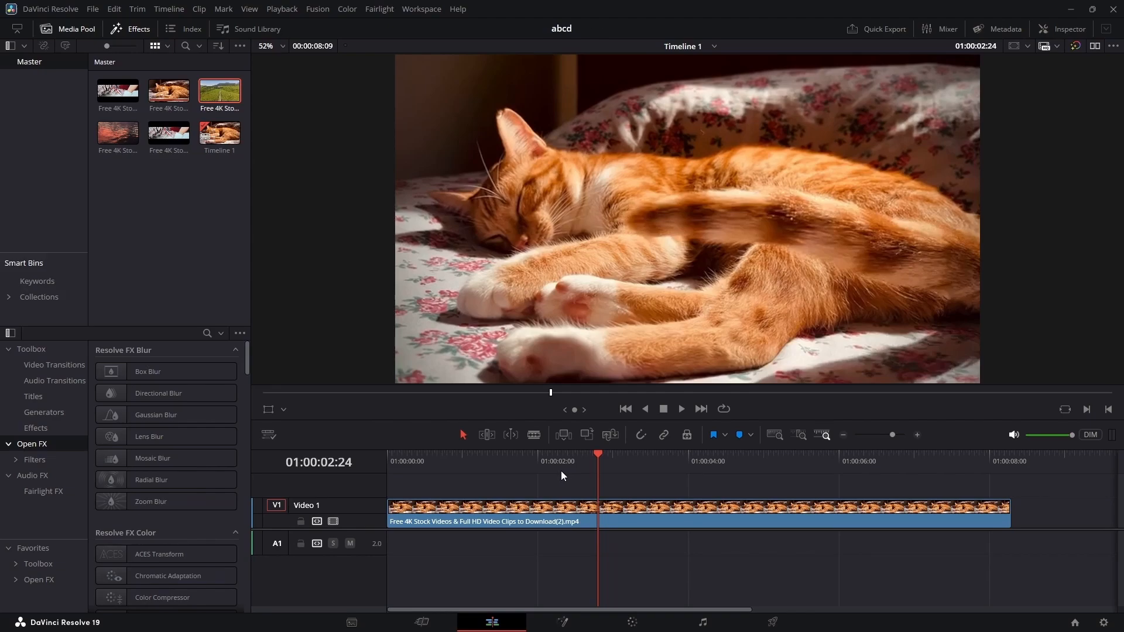
# Step: Position the playhead at 01:00:02:21 and split the cat clip there with the Blade tool
pyautogui.press('b')
pyautogui.moveTo(598, 461)
pyautogui.mouseDown()
pyautogui.moveTo(563, 462)
pyautogui.moveTo(609, 464)
pyautogui.mouseUp()
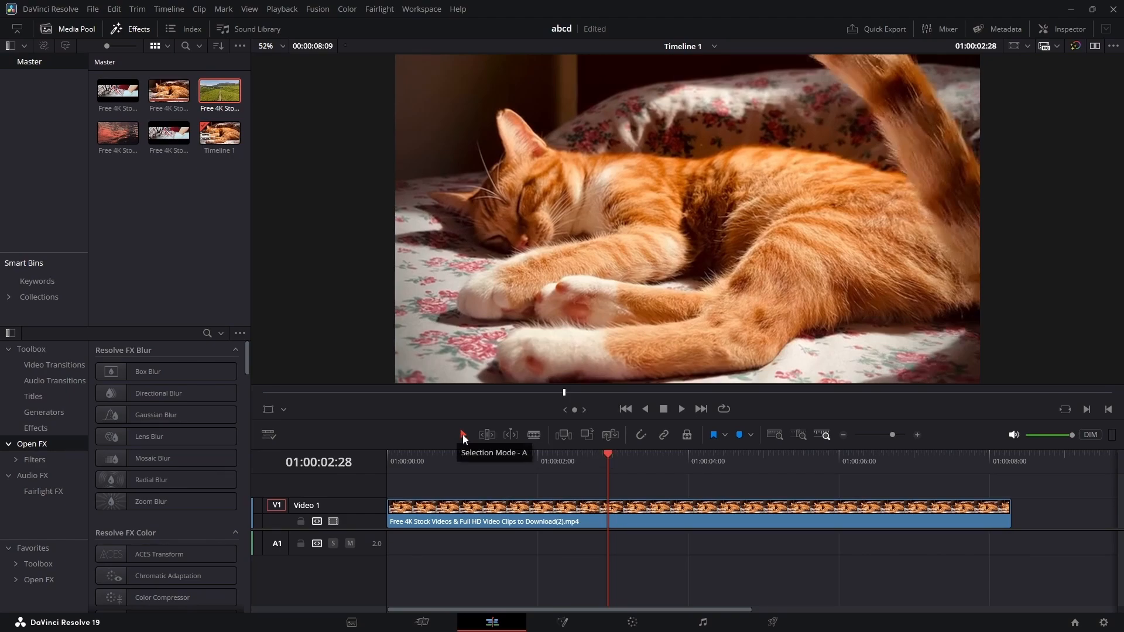
pyautogui.click(578, 462)
pyautogui.press('a')
pyautogui.click(590, 460)
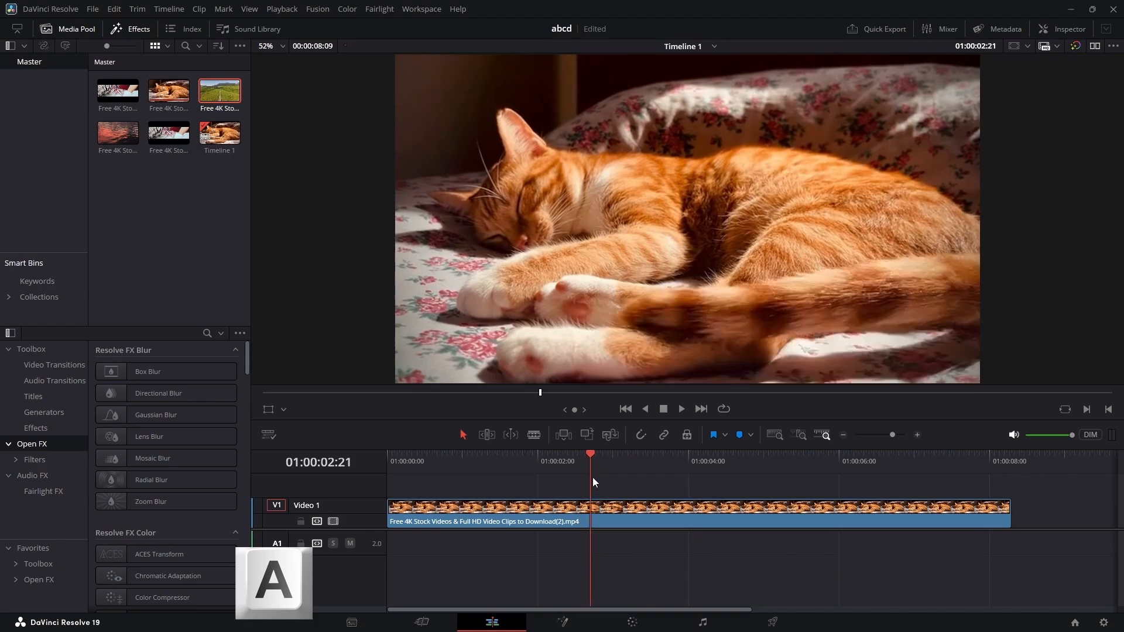
pyautogui.press('b')
pyautogui.click(600, 500)
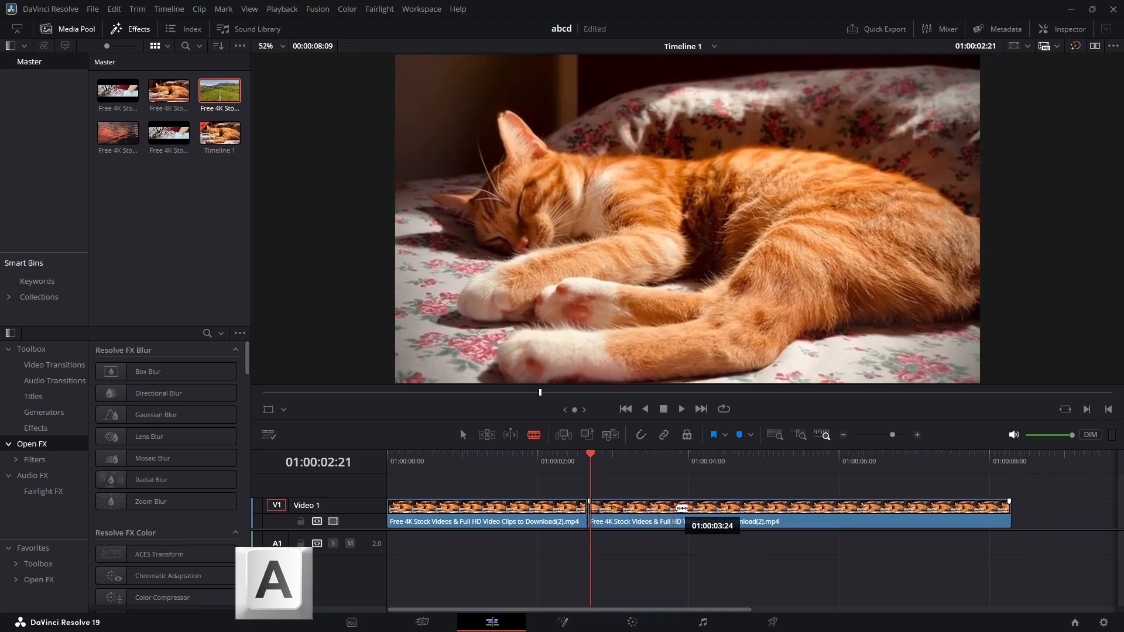
# Step: Make a second cut in the cat clip about one second after the first and try to delete the middle segment
pyautogui.click(676, 507)
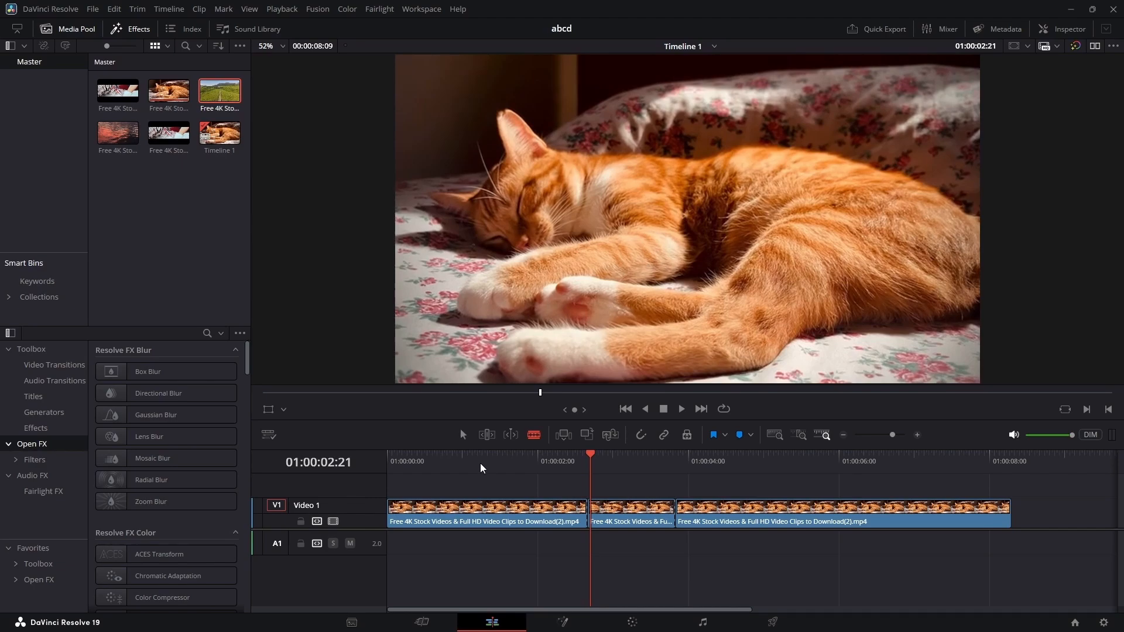
pyautogui.press('a')
pyautogui.press('Delete')
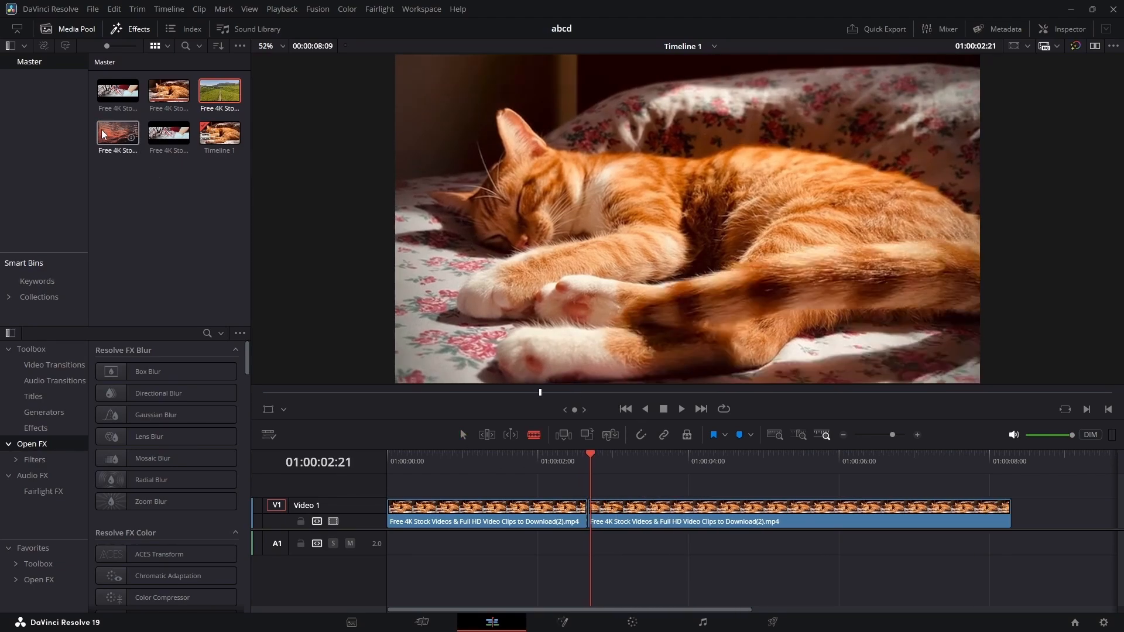
# Step: Place the red sunset water clip on Video 1 directly after the first cat segment
pyautogui.moveTo(103, 132); pyautogui.dragTo(576, 542)
pyautogui.scroll(-5, 613, 507)
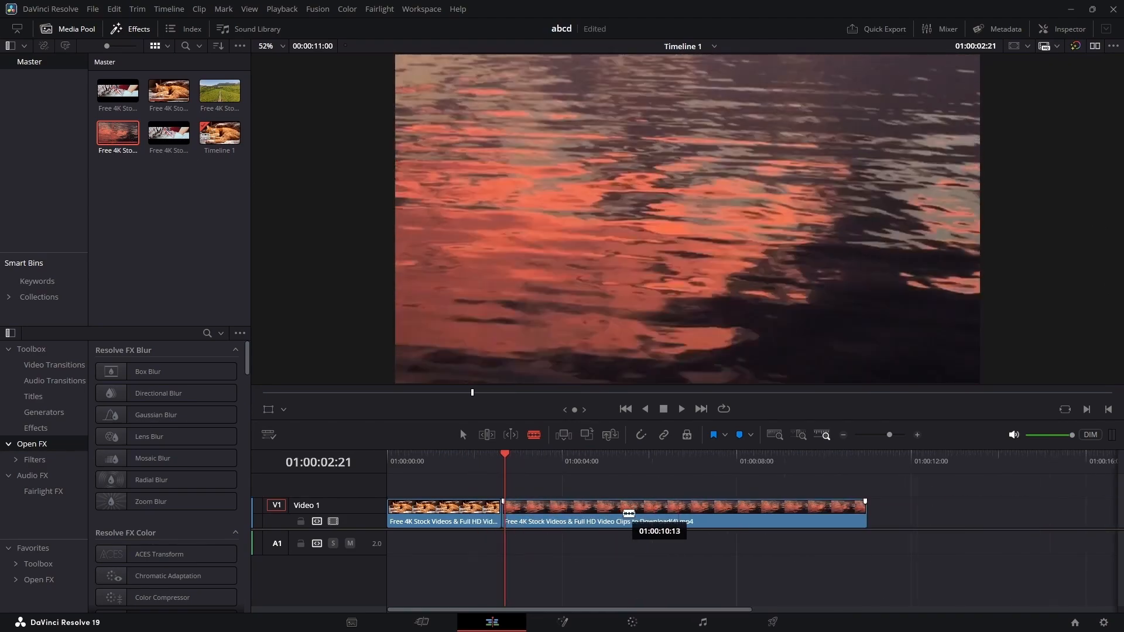
pyautogui.scroll(2, 592, 507)
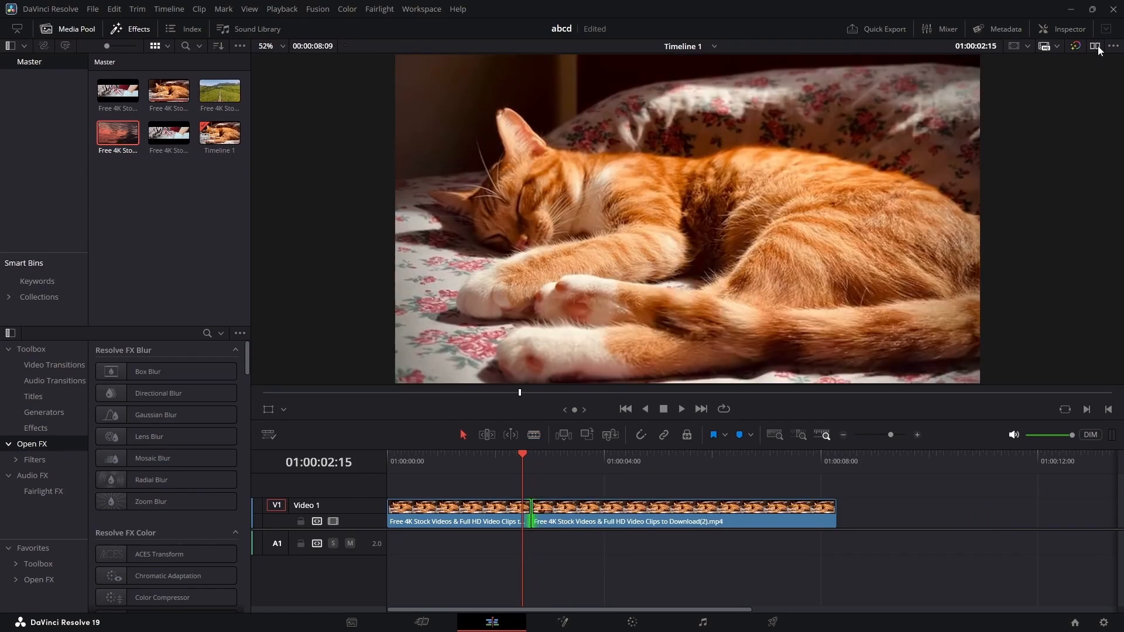
# Step: Switch to the dual viewer to show the source clip beside the timeline
pyautogui.click(1095, 45)
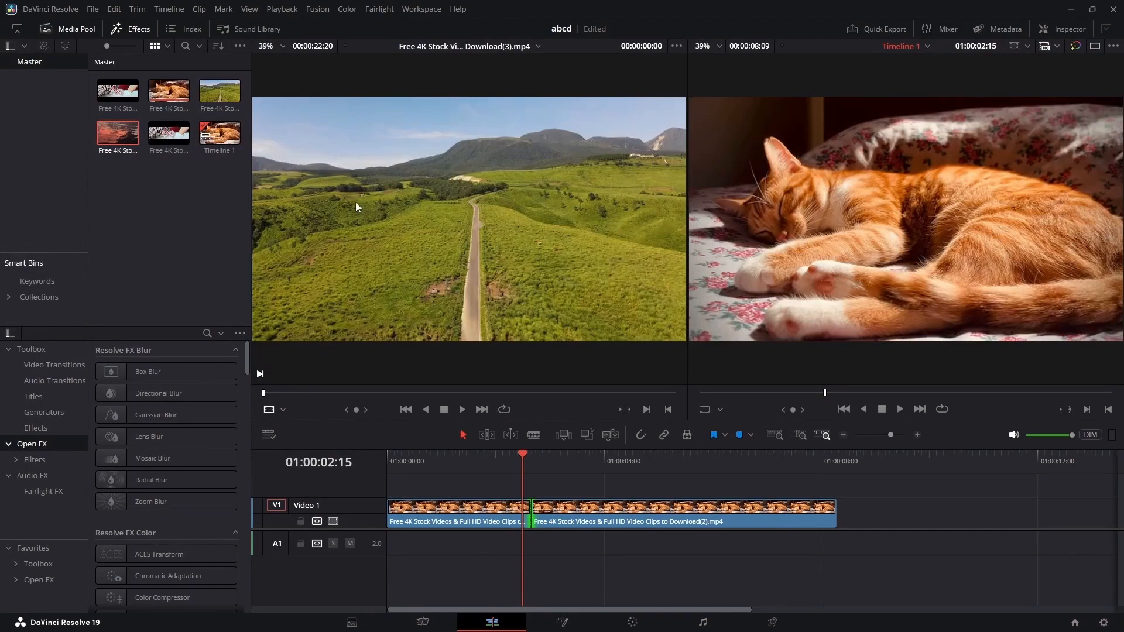
# Step: Open the red sunset water clip in the source viewer and insert it into the timeline at 01:00:02:15
pyautogui.doubleClick(111, 135)
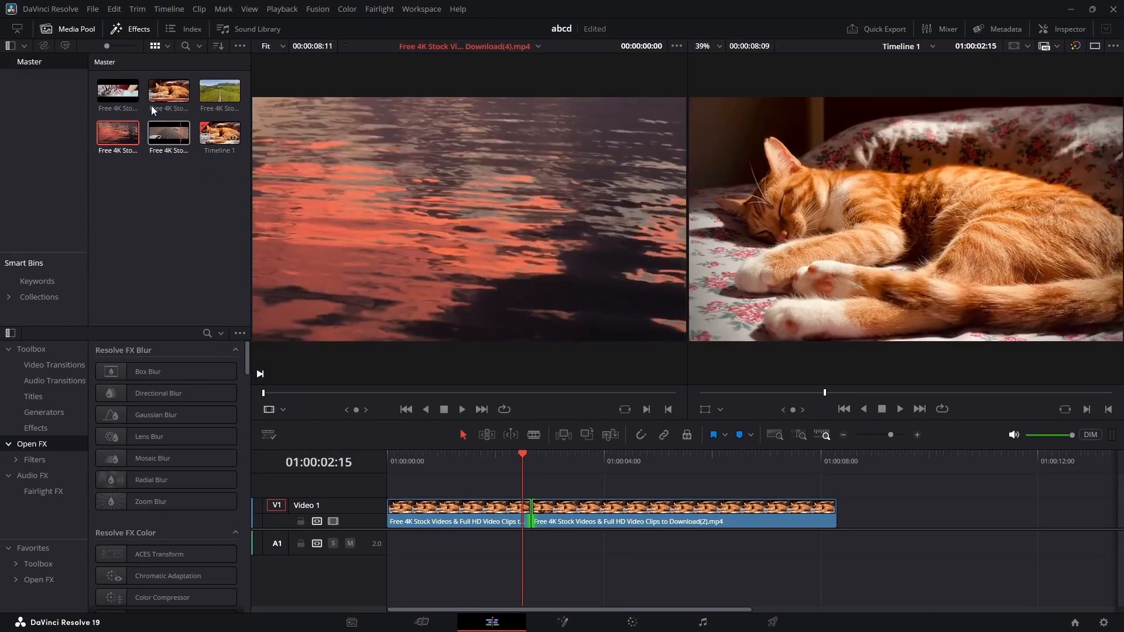
pyautogui.moveTo(442, 225); pyautogui.dragTo(1033, 161)
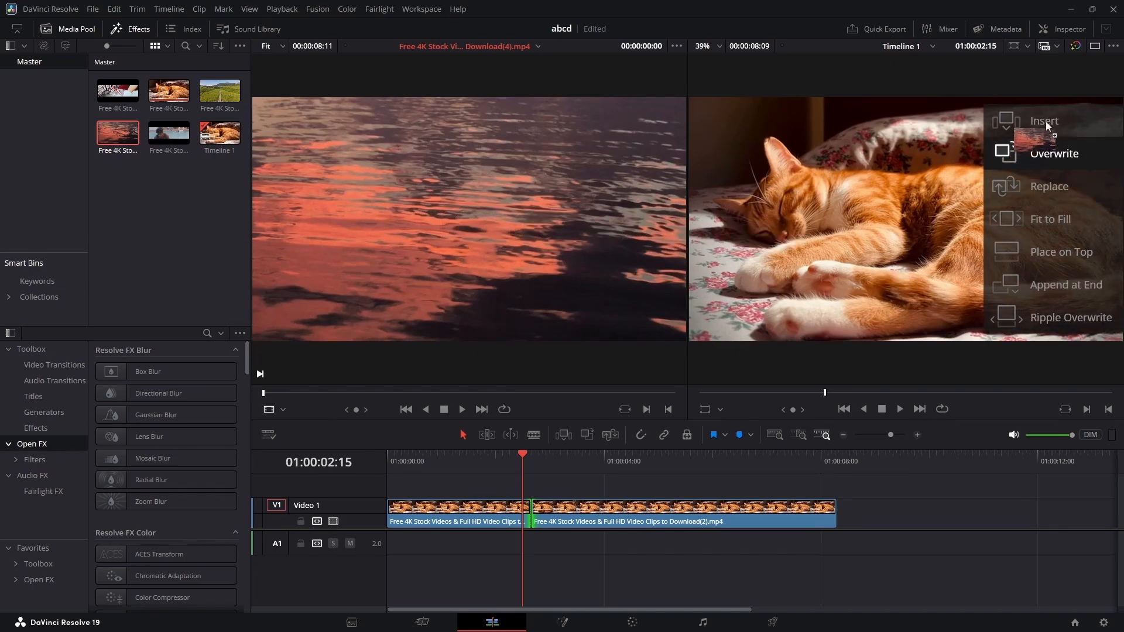
pyautogui.moveTo(1045, 121); pyautogui.dragTo(1052, 111)
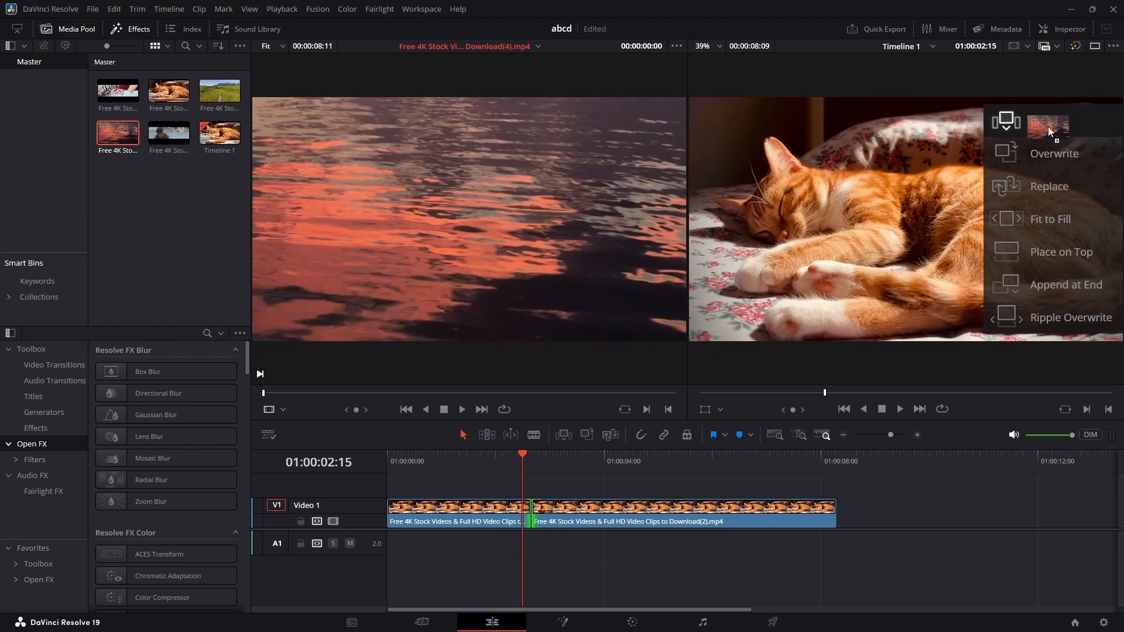
pyautogui.moveTo(1048, 121); pyautogui.dragTo(1048, 121)
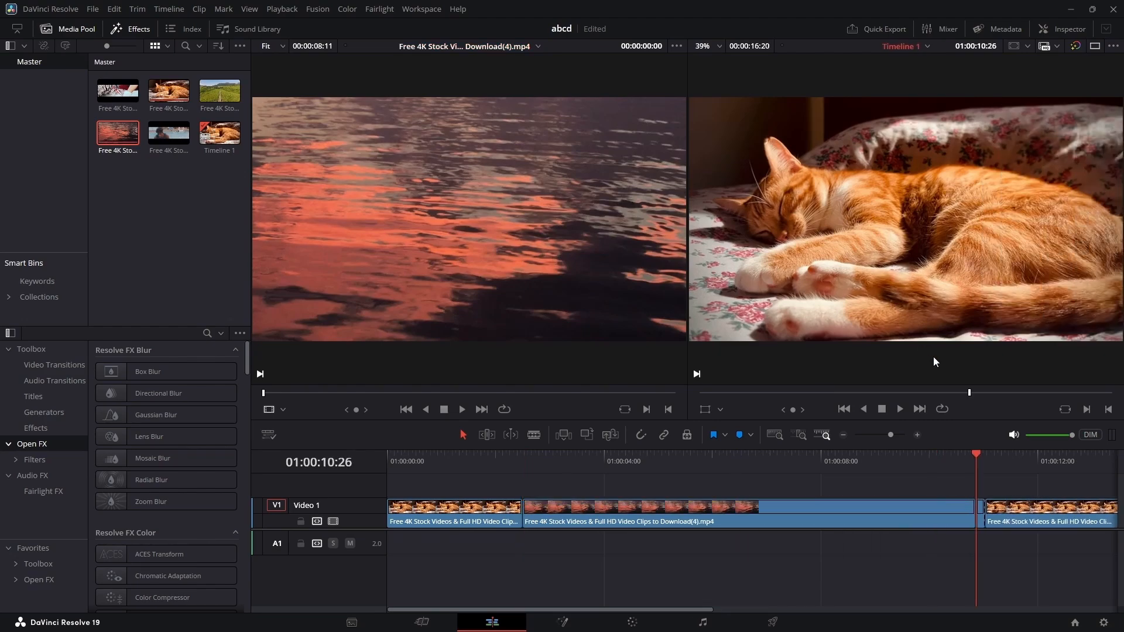
# Step: In single-viewer mode, place the red water clip on Video 2 at about 4 seconds and move the second cat segment to about 13 seconds
pyautogui.click(1095, 47)
pyautogui.moveTo(126, 134); pyautogui.dragTo(480, 427)
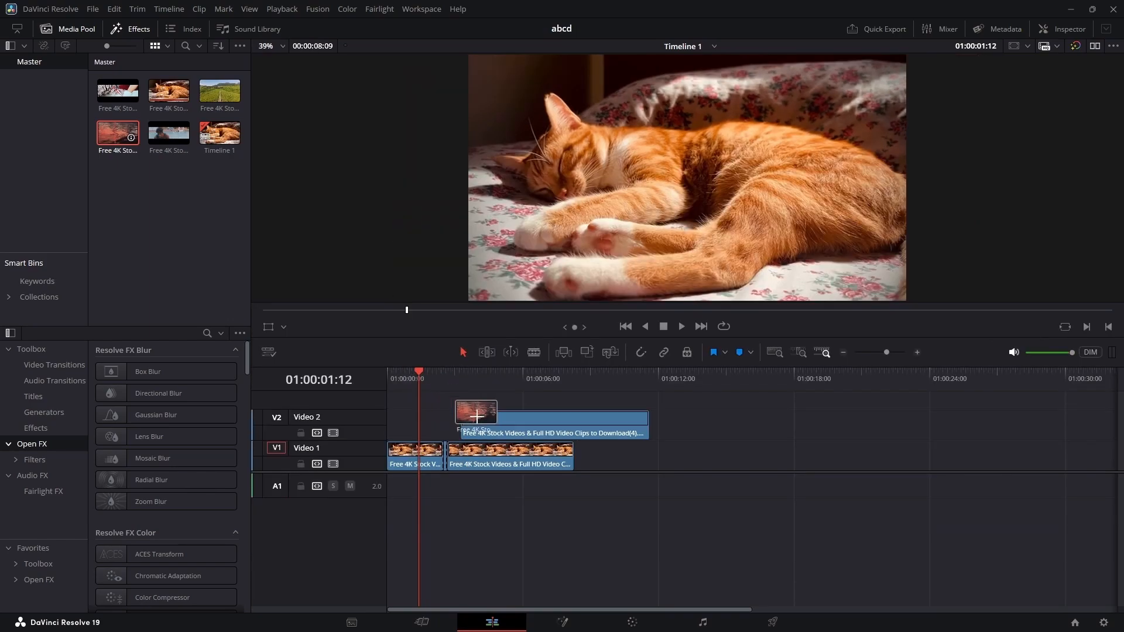
pyautogui.moveTo(525, 461); pyautogui.dragTo(766, 487)
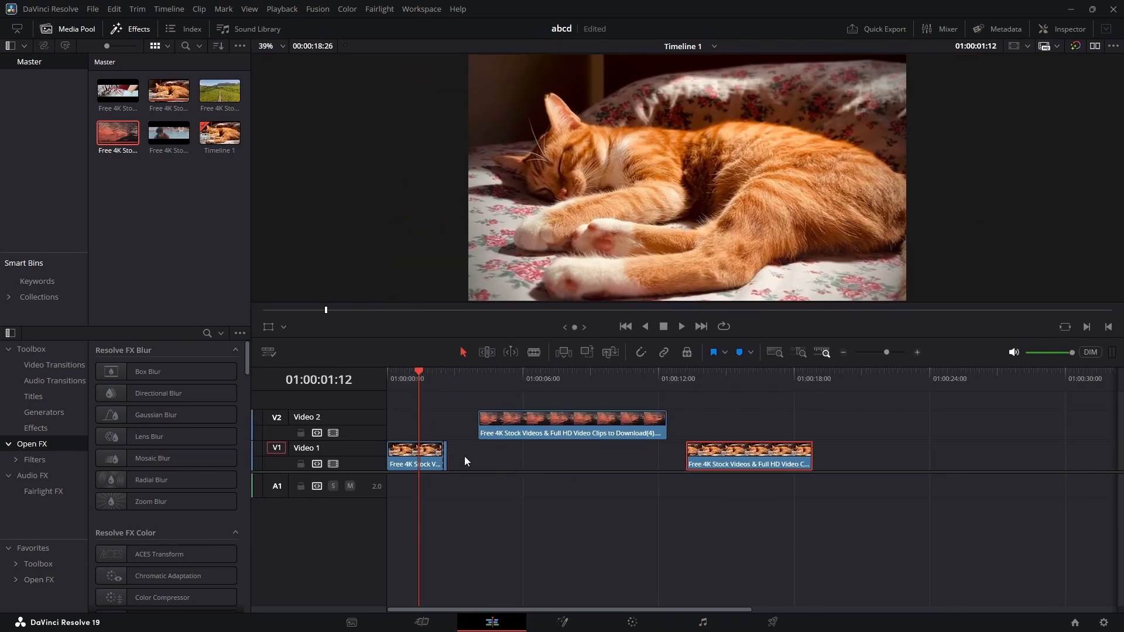
# Step: Move the red water clip down to Video 1 and delete the gaps before and after it
pyautogui.scroll(3, 490, 470)
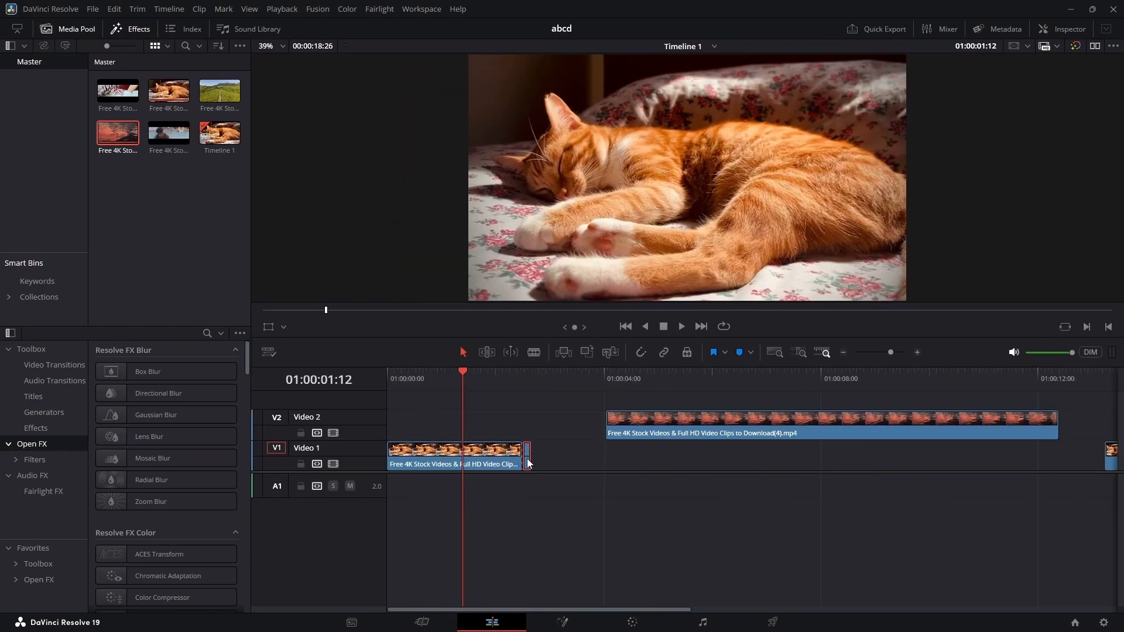
pyautogui.moveTo(726, 419); pyautogui.dragTo(678, 459)
pyautogui.click(571, 465)
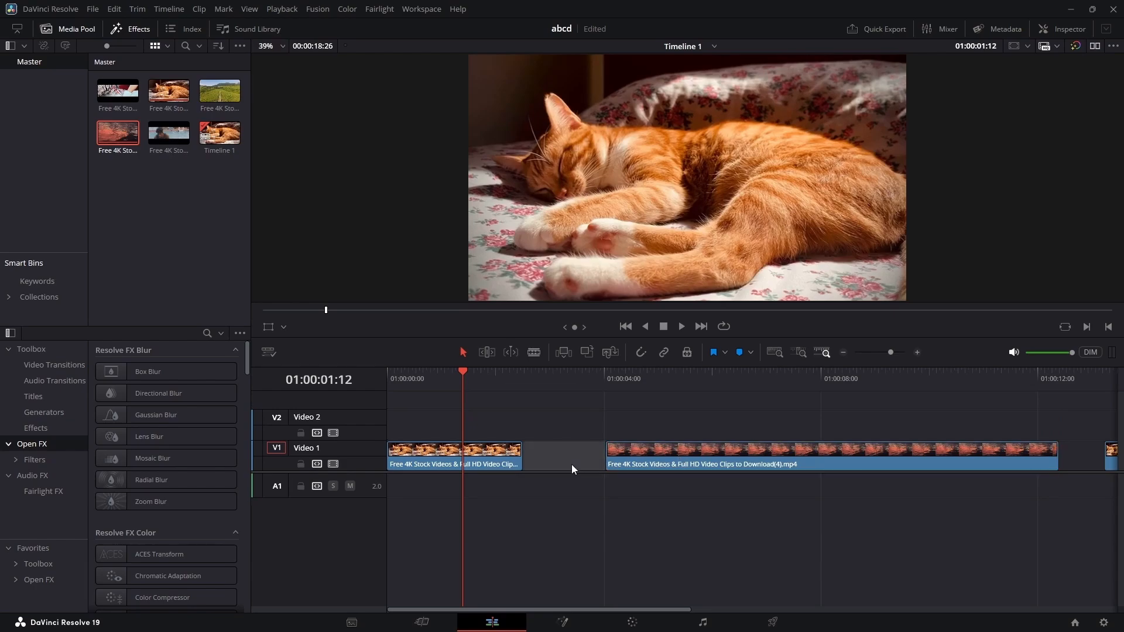
pyautogui.press('Delete')
pyautogui.click(1004, 452)
pyautogui.press('Delete')
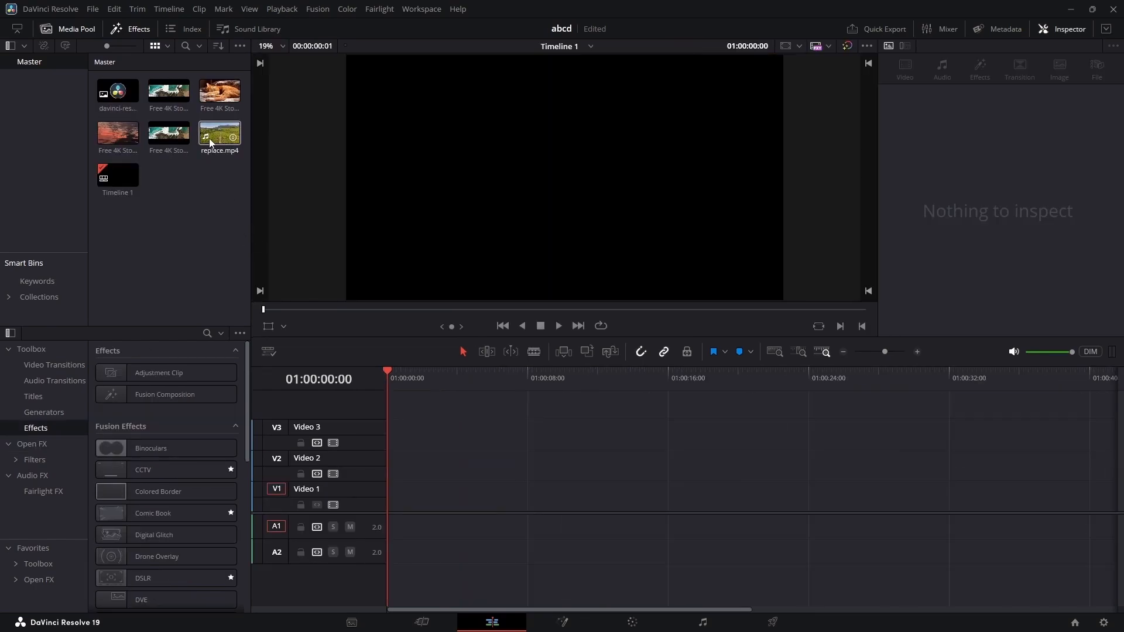
# Step: Place replace.mp4 with its audio on Video 1, close the gap before it and save the project
pyautogui.moveTo(219, 133); pyautogui.dragTo(445, 502)
pyautogui.click(408, 505)
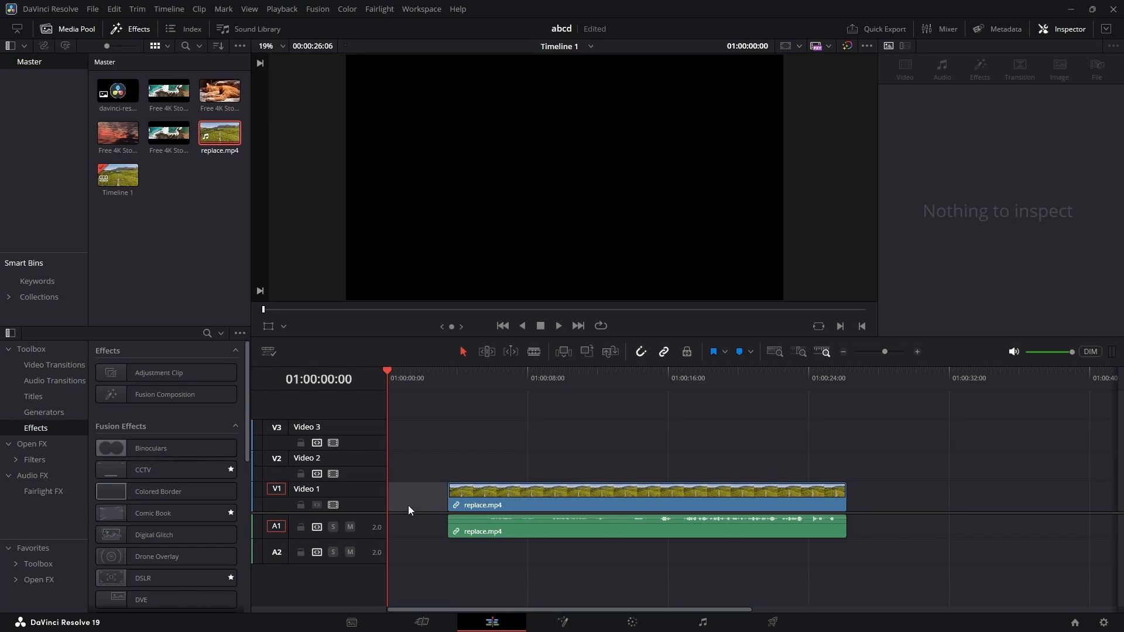
pyautogui.press('Delete')
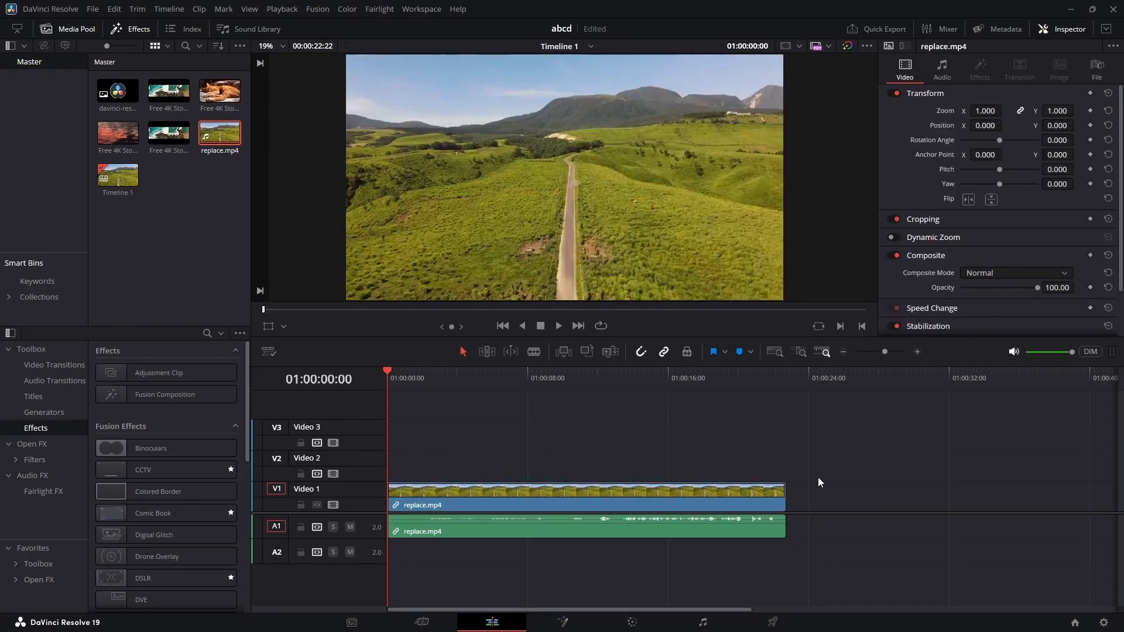
pyautogui.hotkey('ctrl', 's')
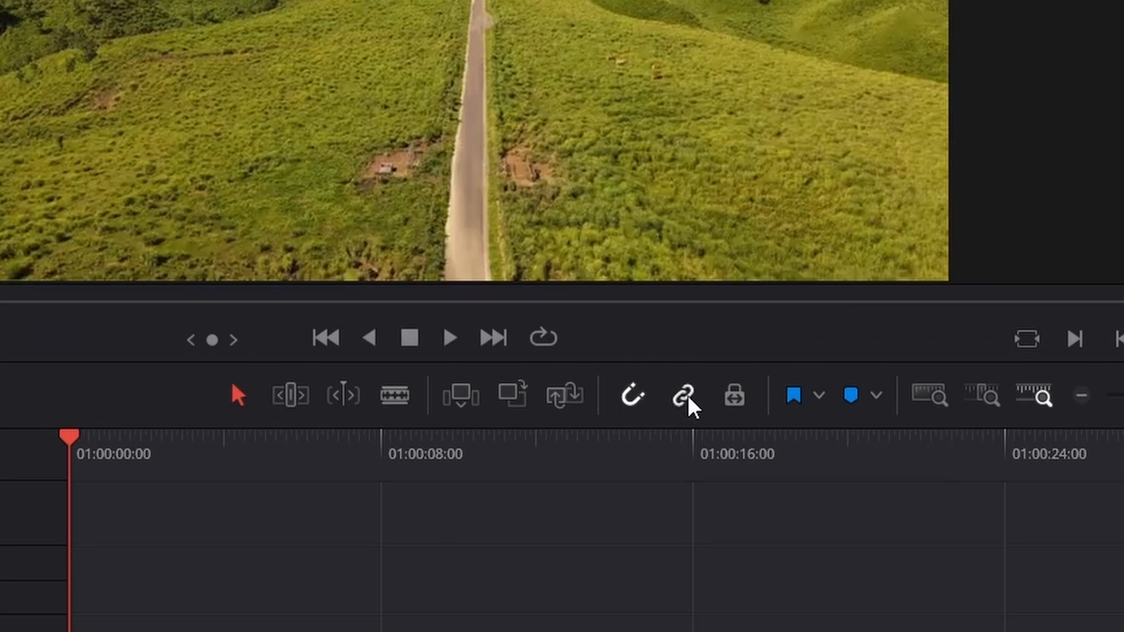
# Step: Turn off Linked Selection and select the audio and video parts of replace.mp4 separately
pyautogui.click(666, 354)
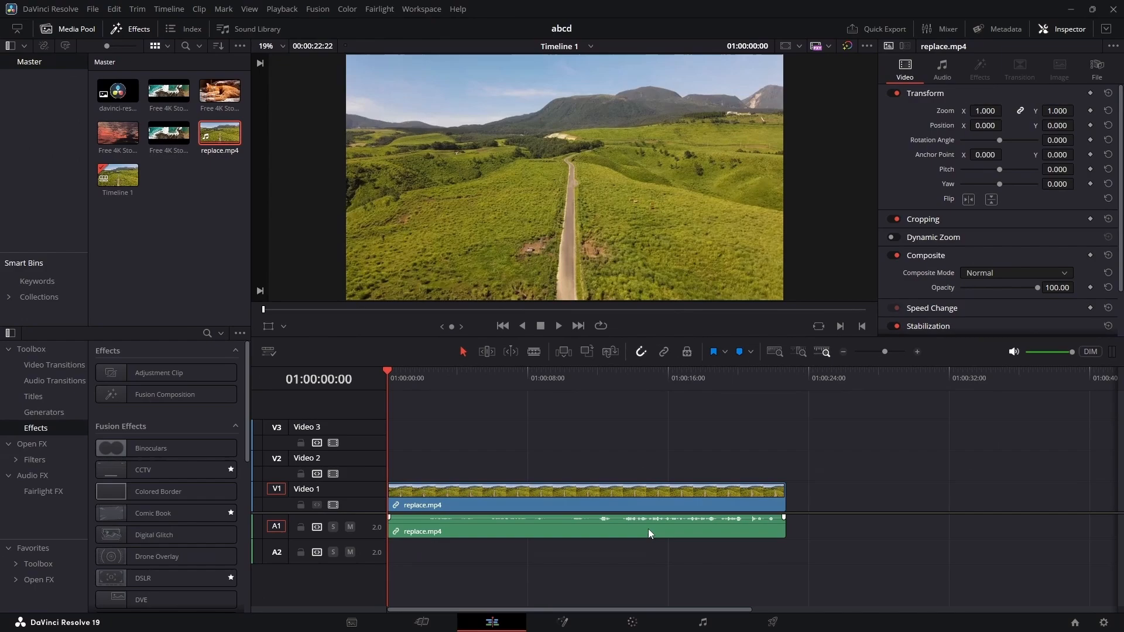
pyautogui.click(648, 532)
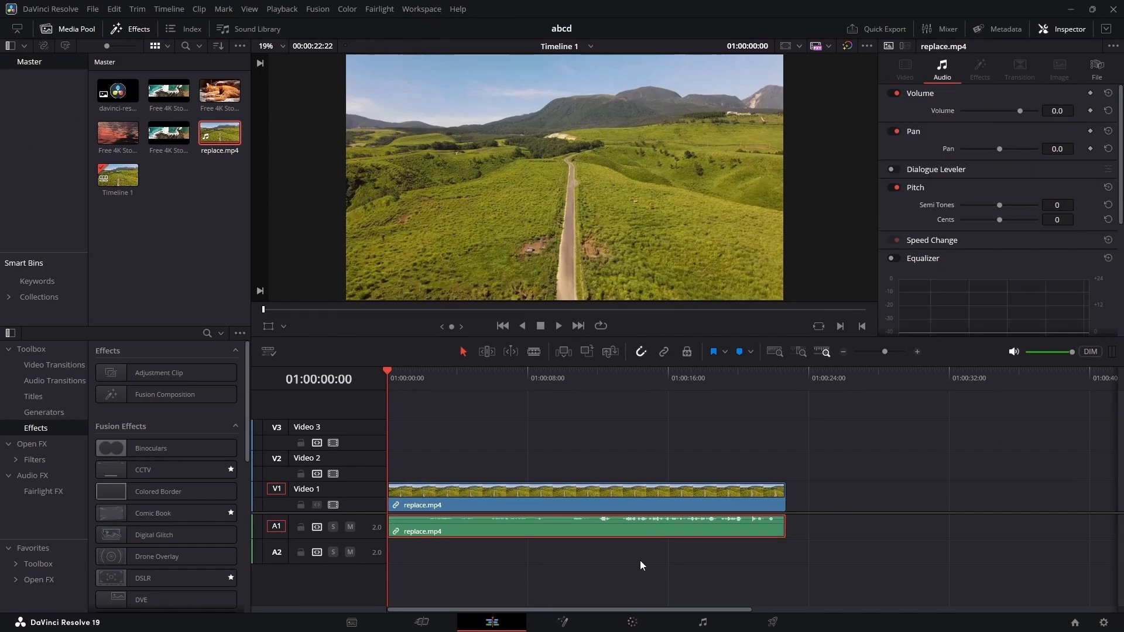
pyautogui.click(753, 497)
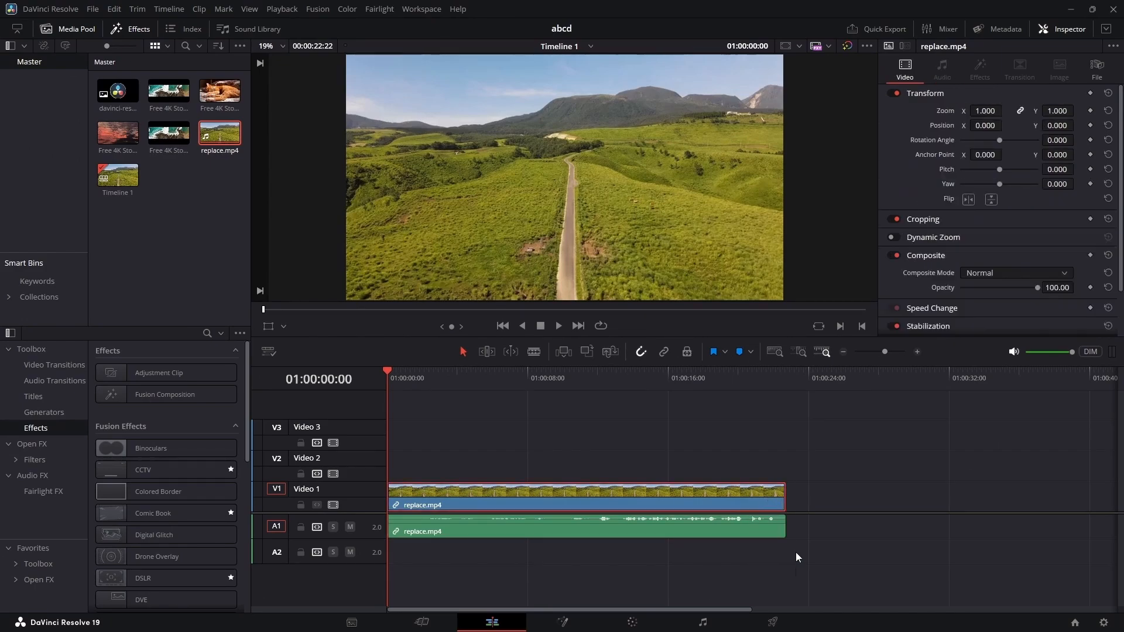
pyautogui.click(757, 535)
pyautogui.click(730, 501)
pyautogui.click(739, 527)
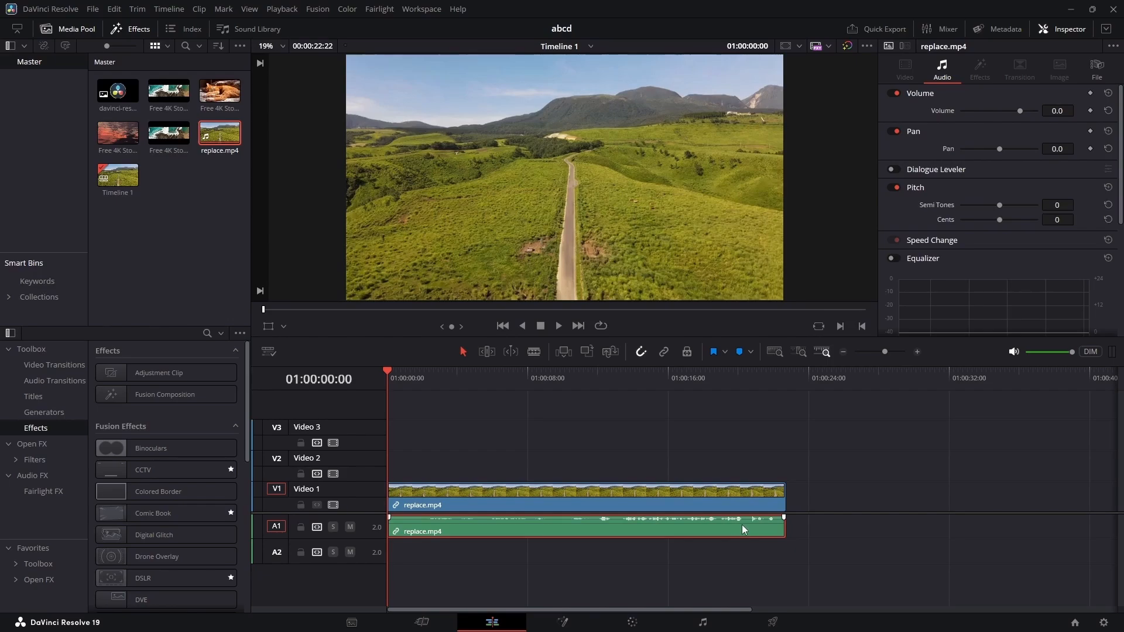
pyautogui.click(728, 553)
pyautogui.click(753, 533)
# Step: Trim only the audio of replace.mp4 to run from about 3 to about 15 seconds, and save
pyautogui.moveTo(780, 528); pyautogui.dragTo(591, 528)
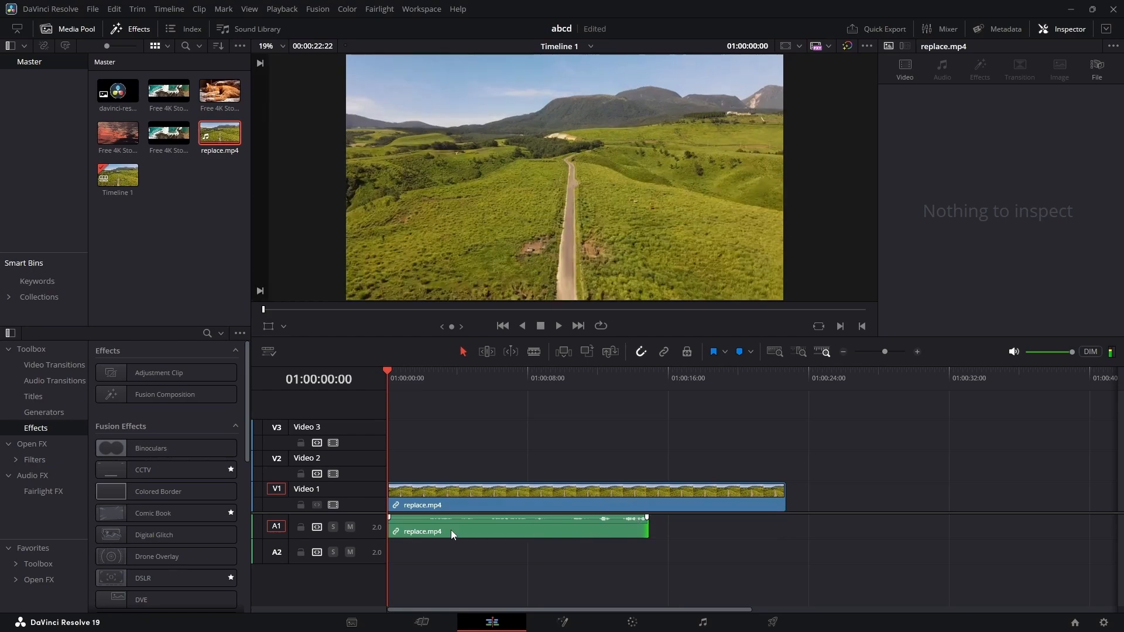
pyautogui.moveTo(391, 528); pyautogui.dragTo(440, 528)
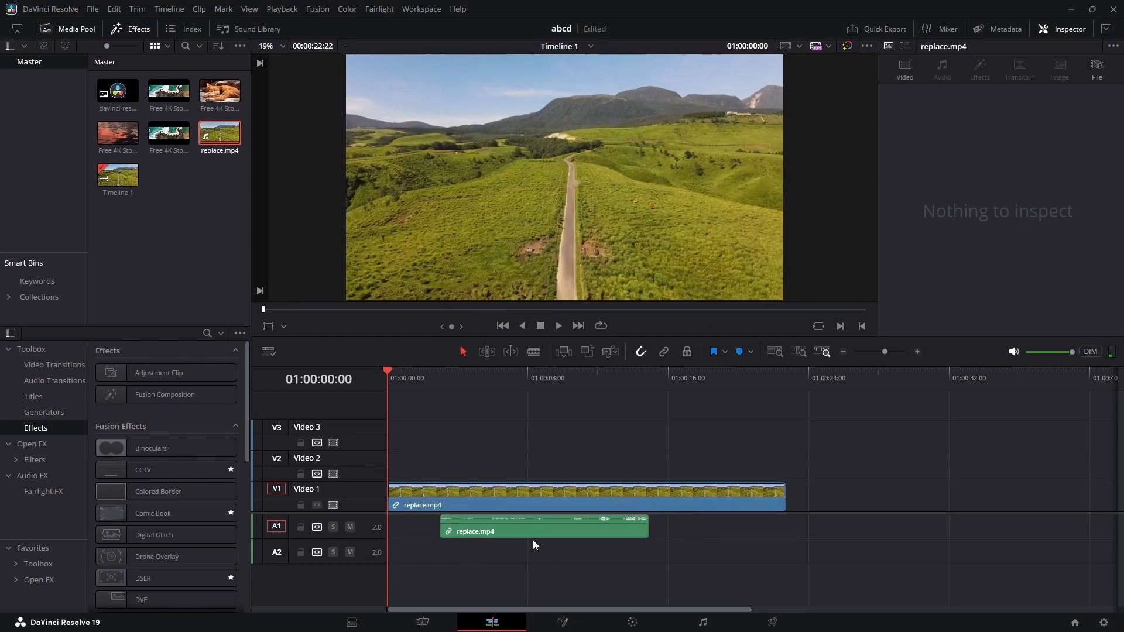
pyautogui.hotkey('ctrl', 's')
# Step: Delete the trimmed audio part of replace.mp4, and undo the deletion and both audio trims
pyautogui.click(549, 525)
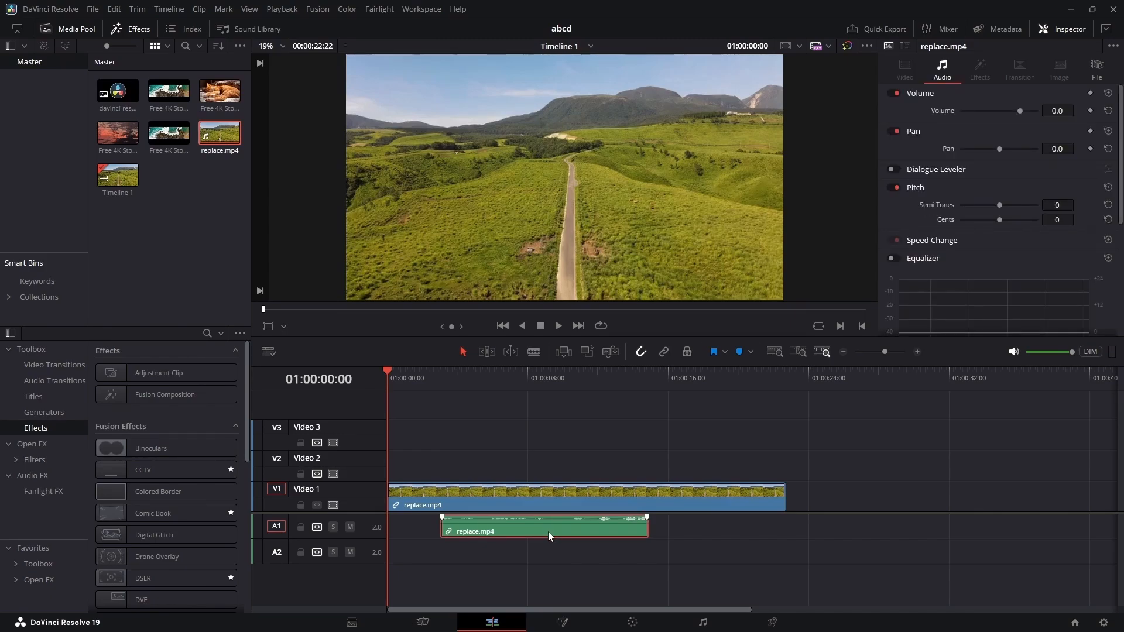
pyautogui.press('Delete')
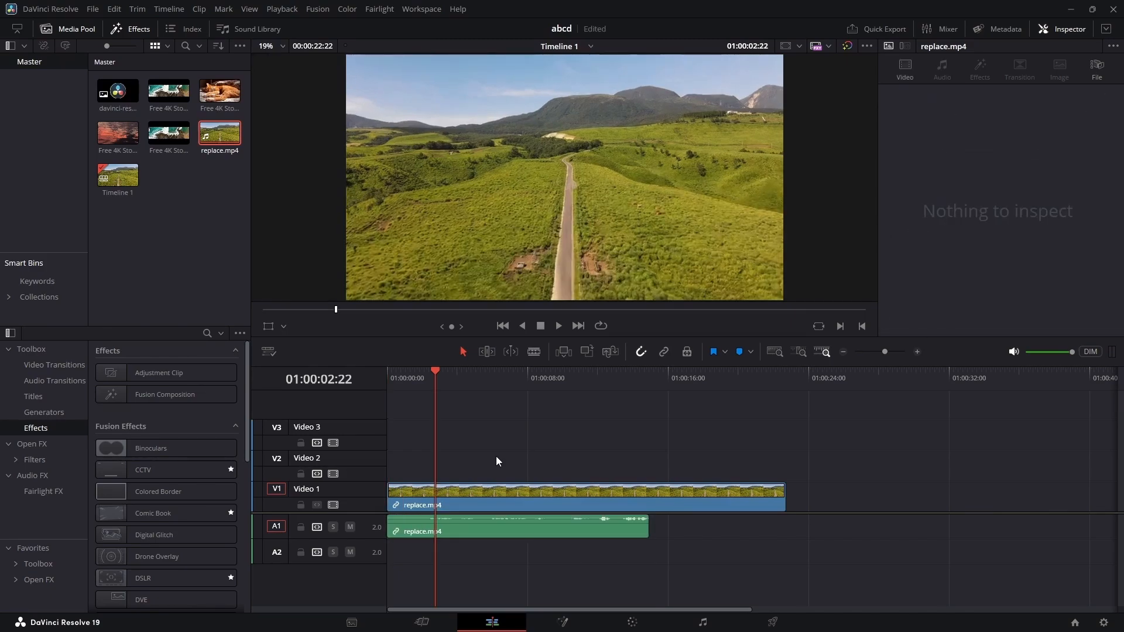
pyautogui.hotkey('ctrl', 'z')
pyautogui.hotkey('ctrl', 'z')
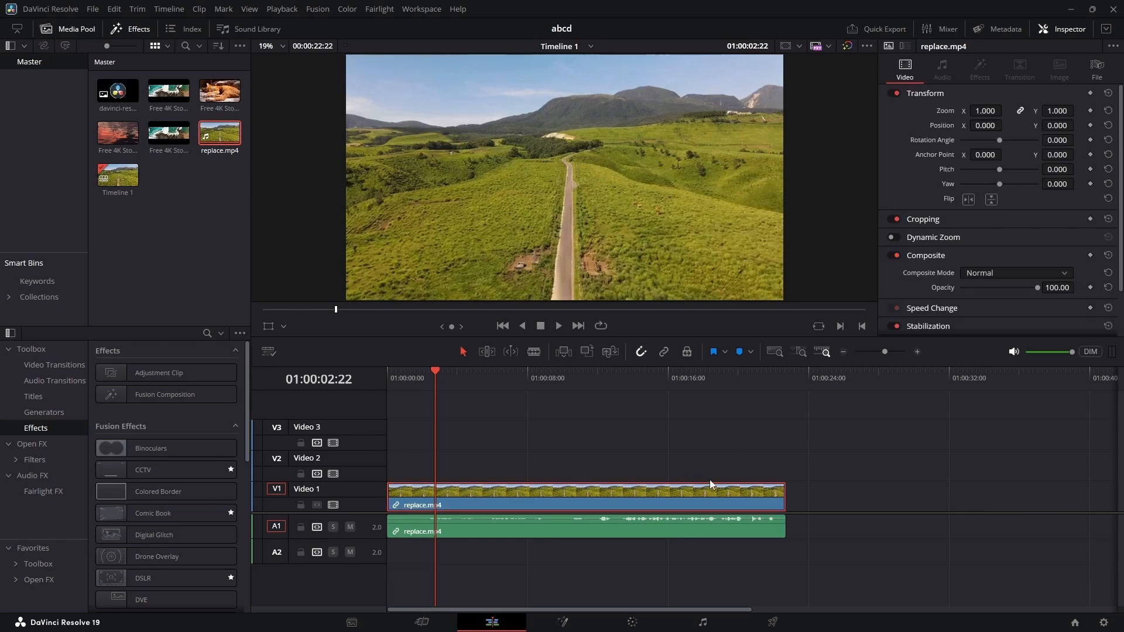
# Step: Delete only the video part of replace.mp4 and undo the deletion
pyautogui.press('Delete')
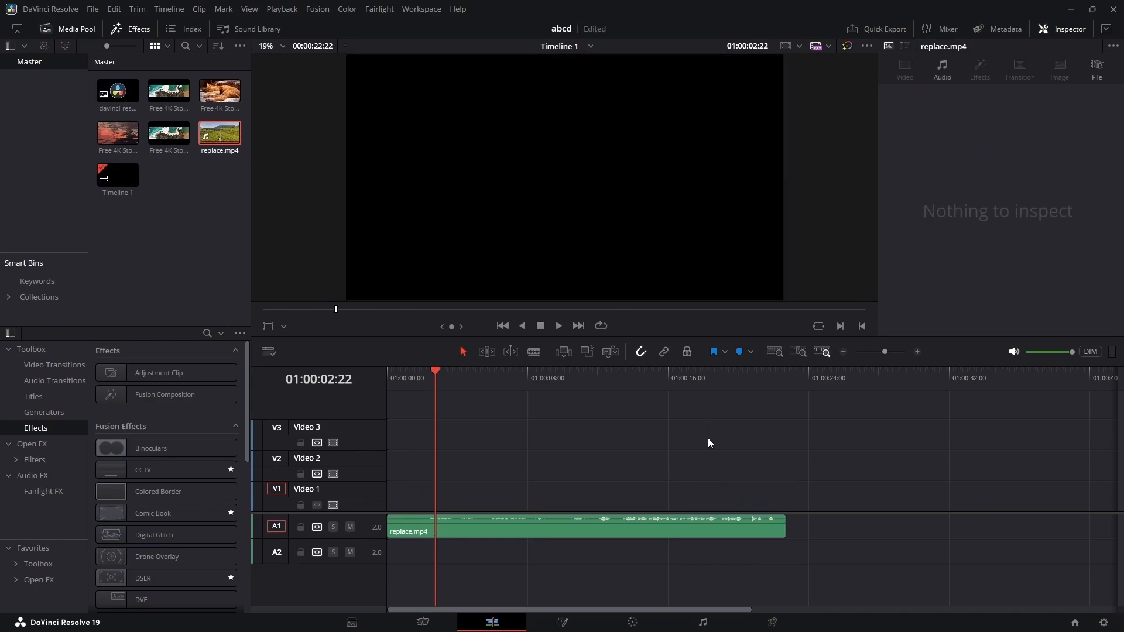
pyautogui.hotkey('ctrl', 'z')
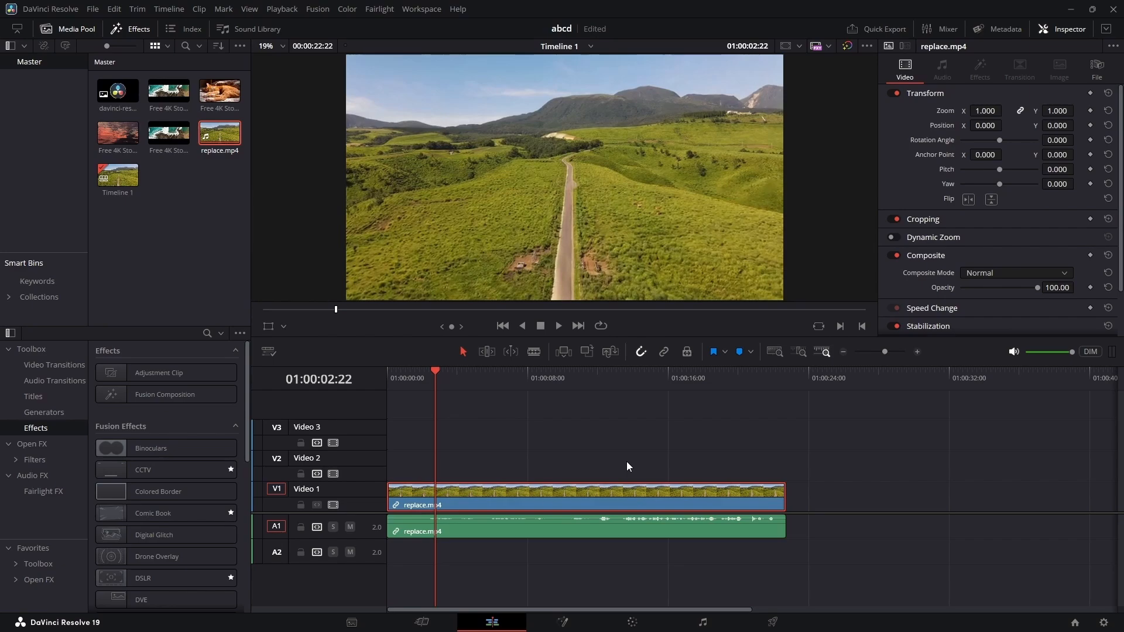
pyautogui.hotkey('ctrl', 'z')
pyautogui.hotkey('ctrl', 'shift', 'z')
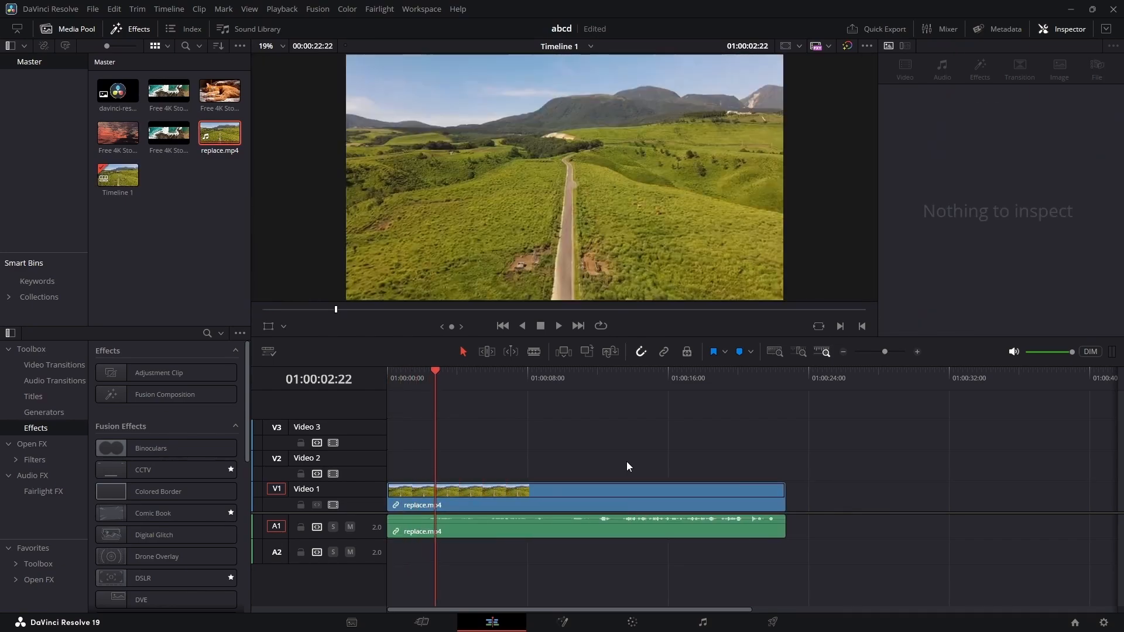
# Step: Remove the audio part of replace.mp4 and move the playhead to 01:00:03:12
pyautogui.click(592, 525)
pyautogui.moveTo(682, 378); pyautogui.dragTo(467, 391)
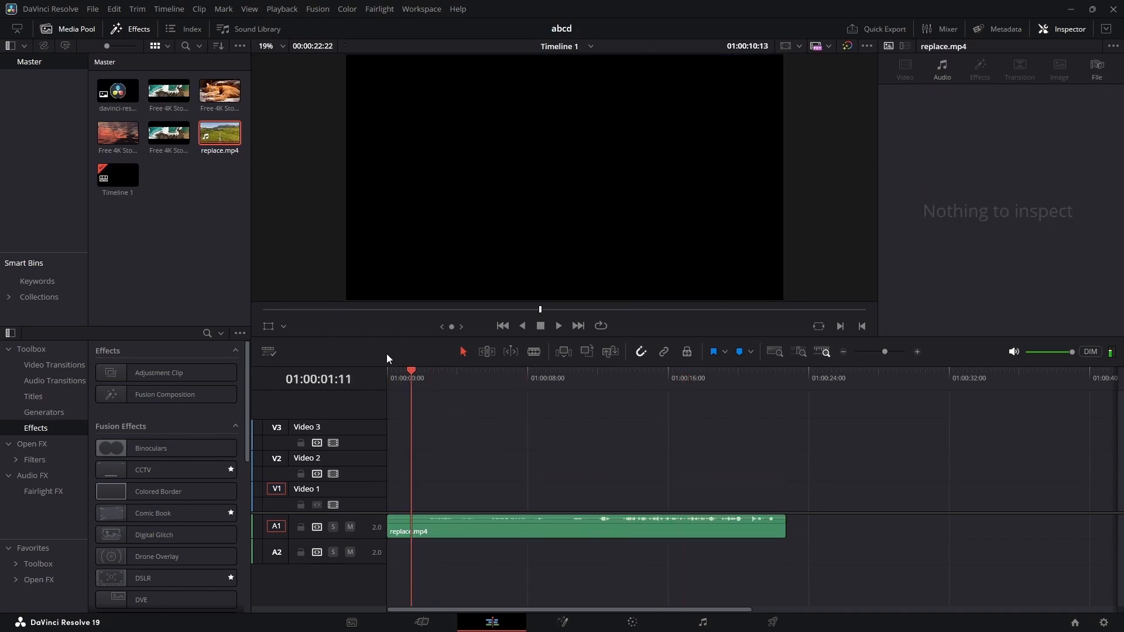
pyautogui.click(447, 391)
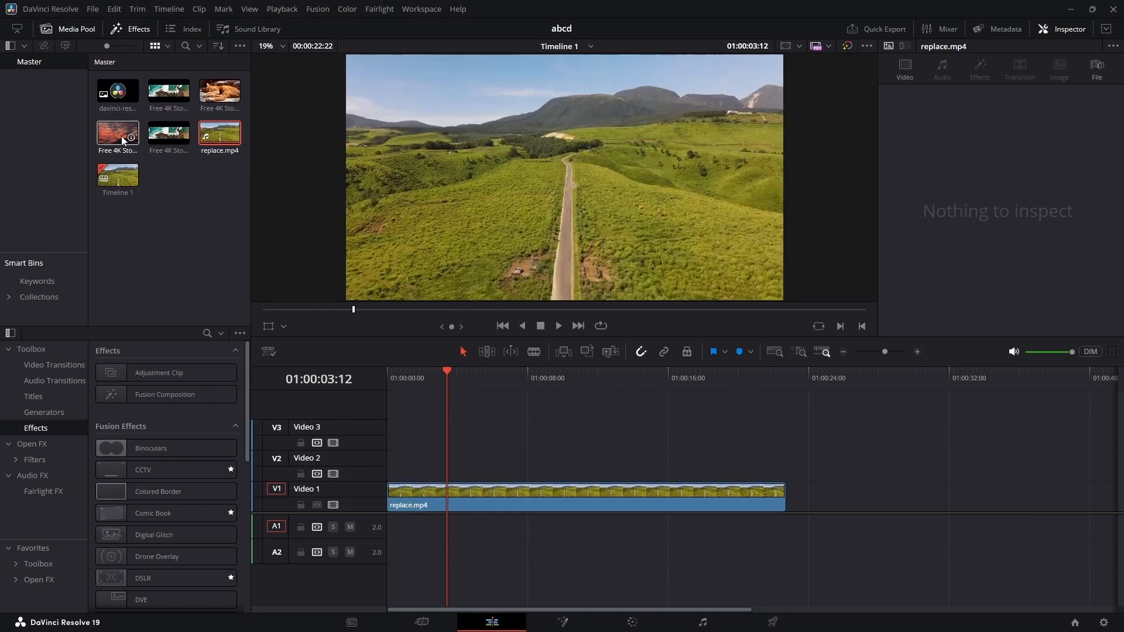
# Step: Place the red water clip on Video 2 at about 1 second and the turquoise water clip at about 19 seconds, trimmed to end with replace.mp4
pyautogui.moveTo(118, 133); pyautogui.dragTo(404, 465)
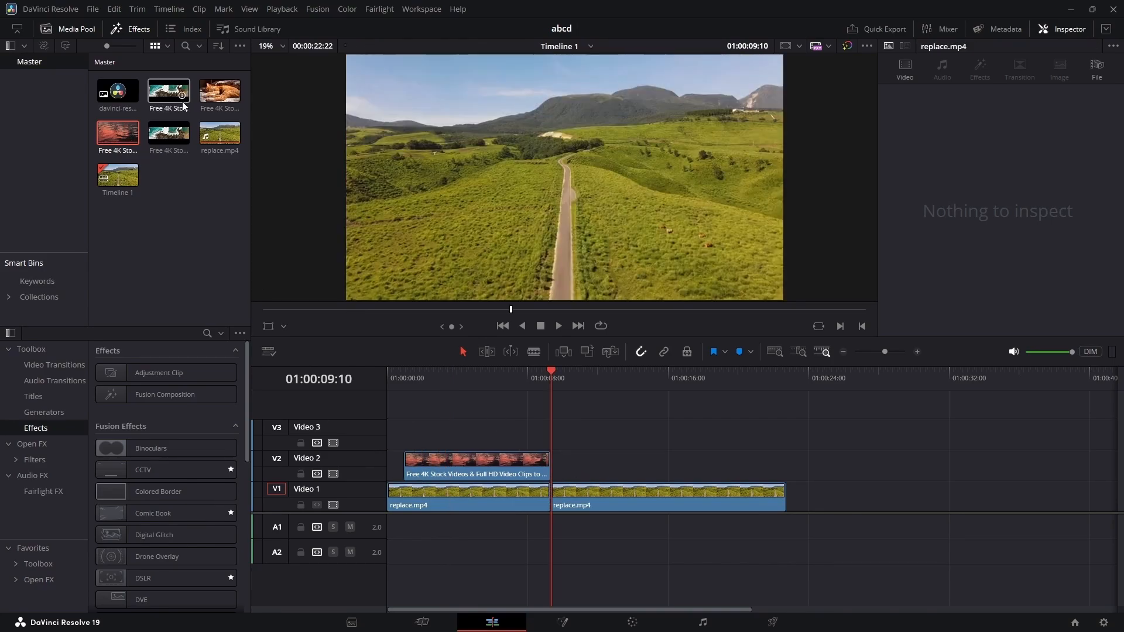
pyautogui.moveTo(184, 105); pyautogui.dragTo(717, 456)
pyautogui.moveTo(1079, 473); pyautogui.dragTo(786, 472)
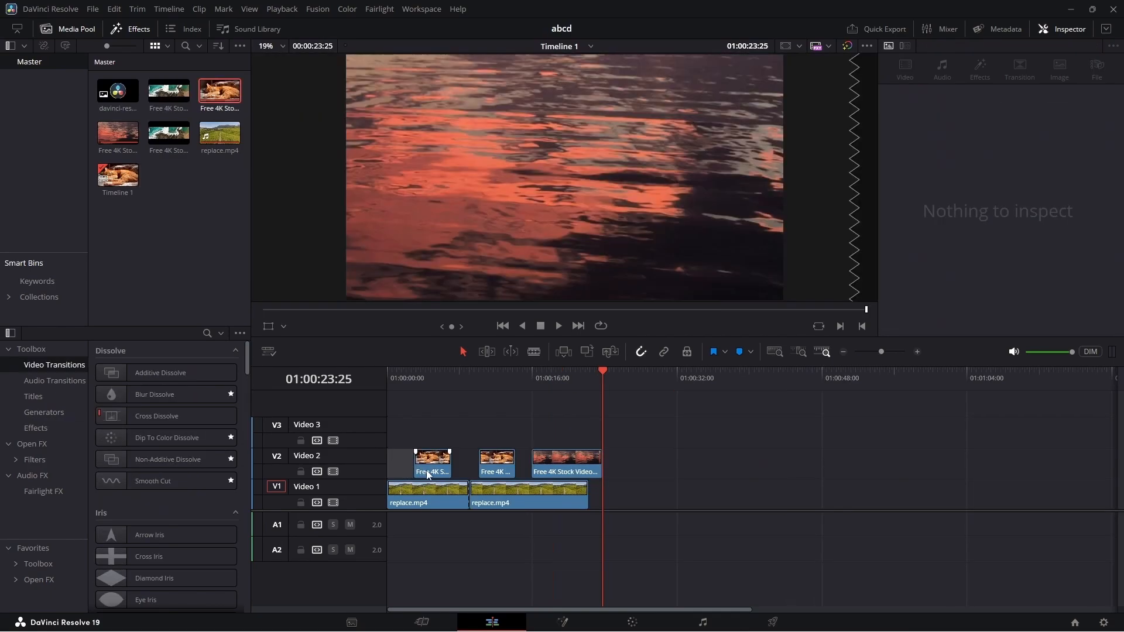
# Step: Move both cat segments back to back to the start of Video 2 and shift the red water clip up to Video 3
pyautogui.click(426, 472)
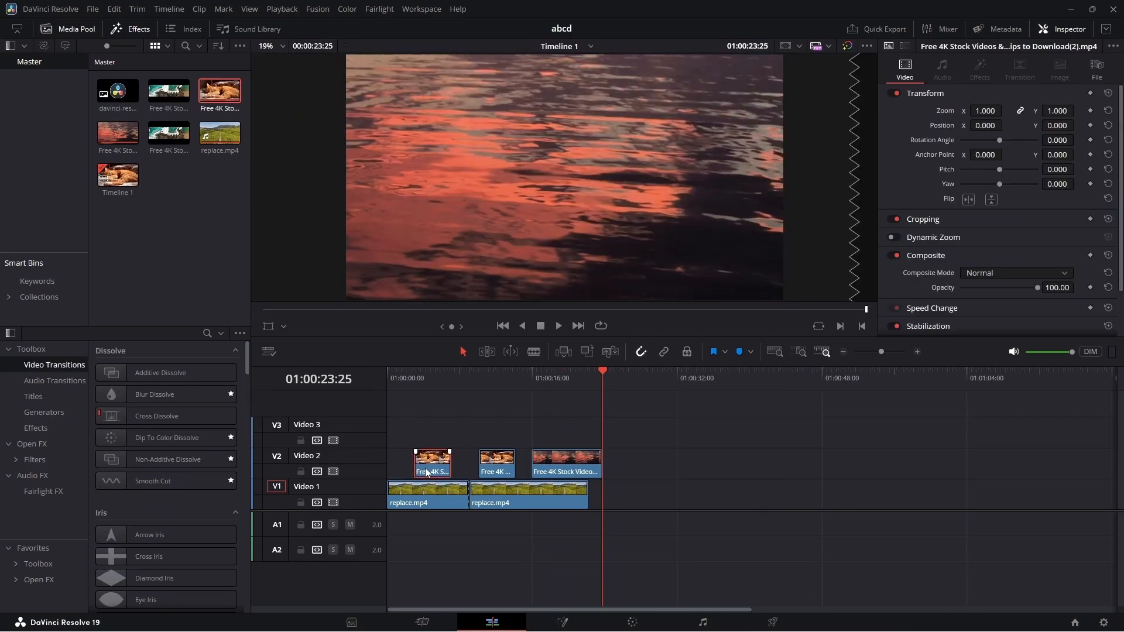
pyautogui.moveTo(426, 472)
pyautogui.mouseDown()
pyautogui.moveTo(406, 474)
pyautogui.moveTo(453, 476)
pyautogui.moveTo(416, 475)
pyautogui.mouseUp()
pyautogui.moveTo(480, 468); pyautogui.dragTo(445, 475)
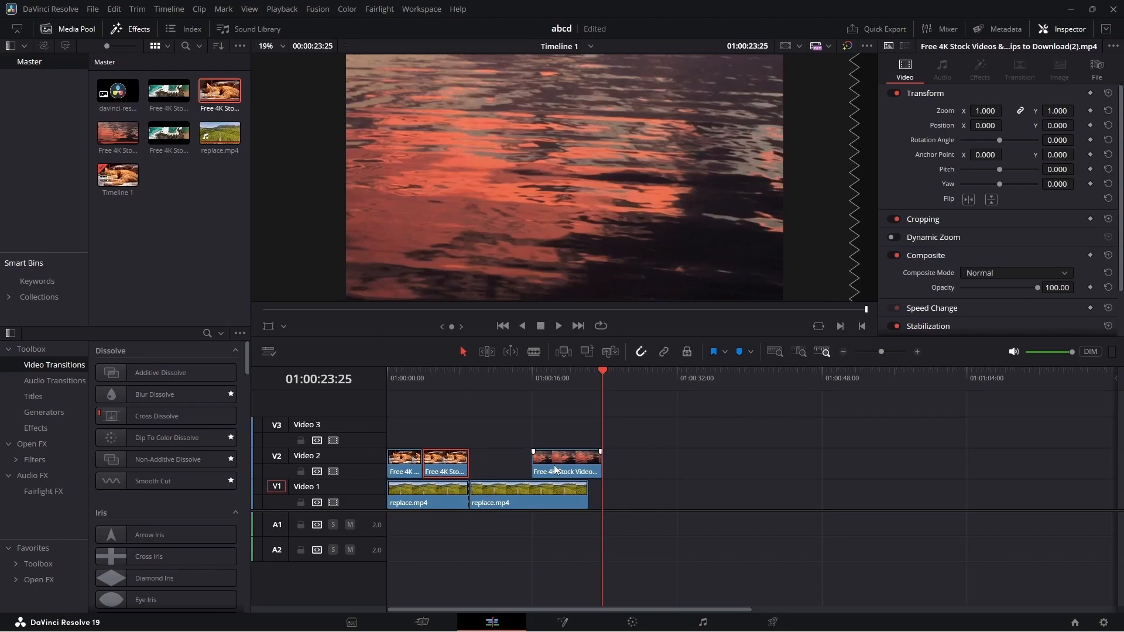
pyautogui.moveTo(555, 469); pyautogui.dragTo(408, 438)
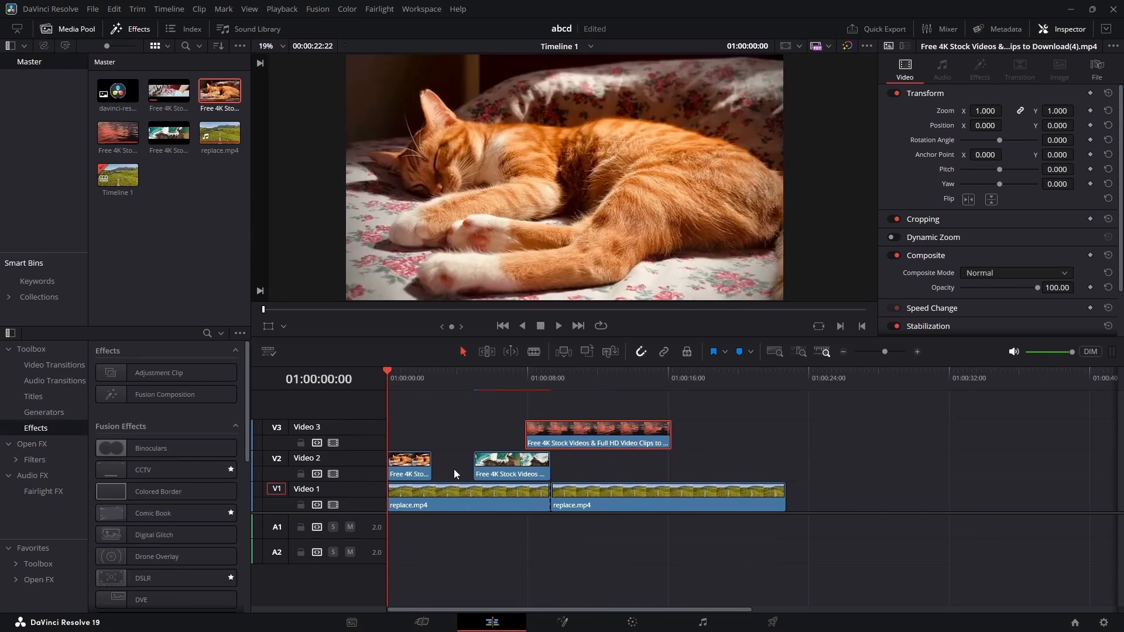
# Step: Delete the gap between the cat clip and the turquoise water clip on Video 2, undo it and delete the gap again
pyautogui.click(460, 471)
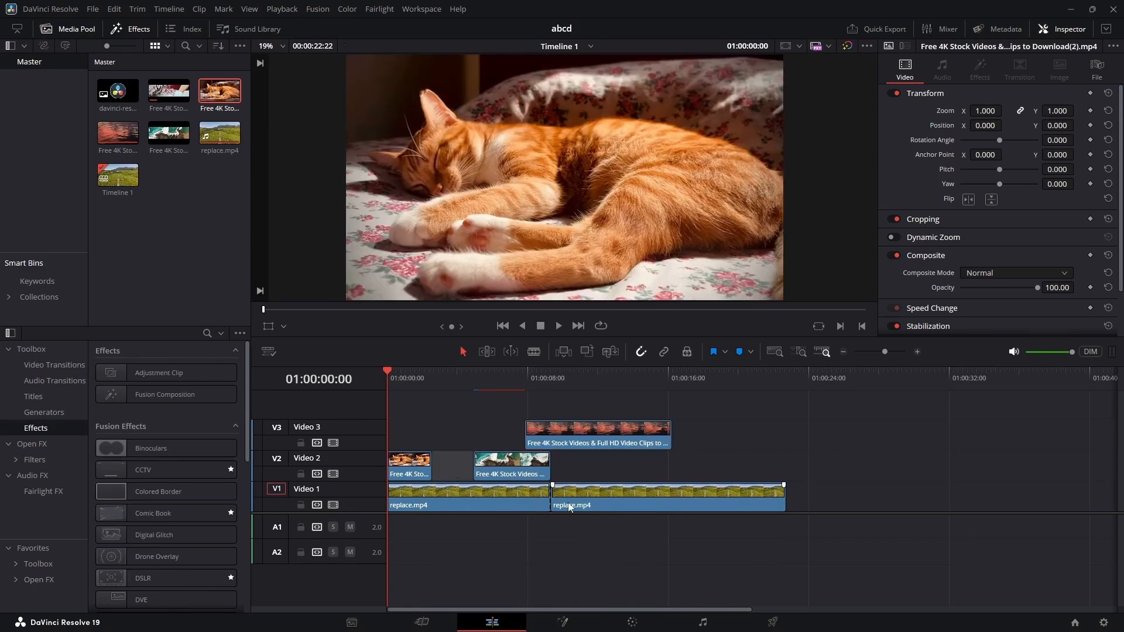
pyautogui.press('Delete')
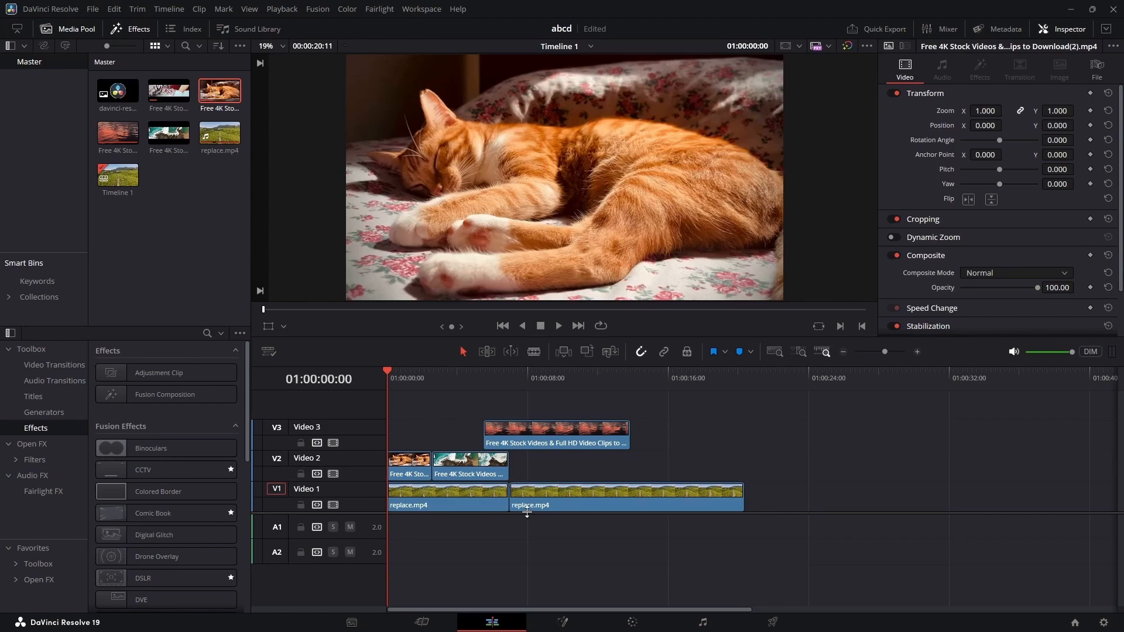
pyautogui.hotkey('ctrl', 'z')
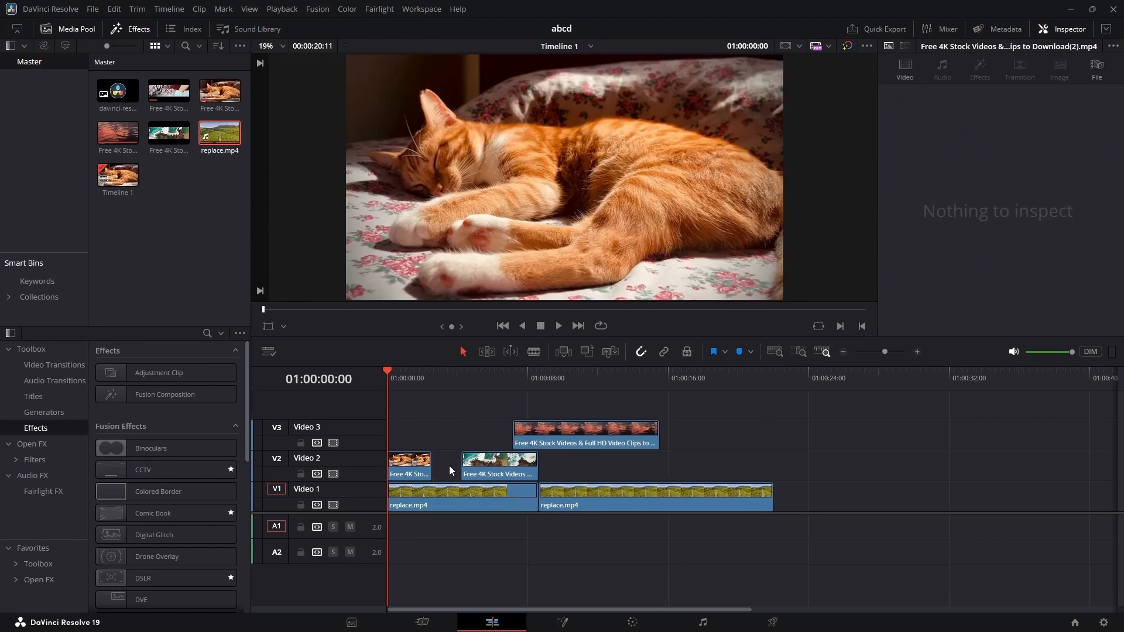
pyautogui.press('Delete')
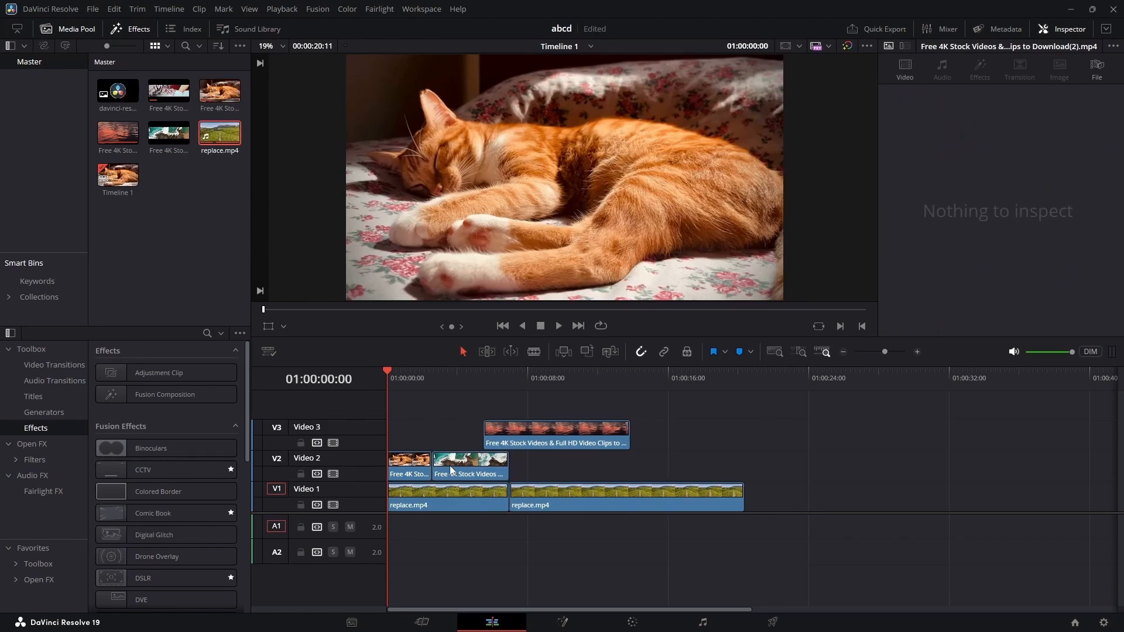
# Step: Undo the gap deletion on Video 2, then try deleting the gap before the red water clip on Video 3 and undo it
pyautogui.hotkey('ctrl', 'z')
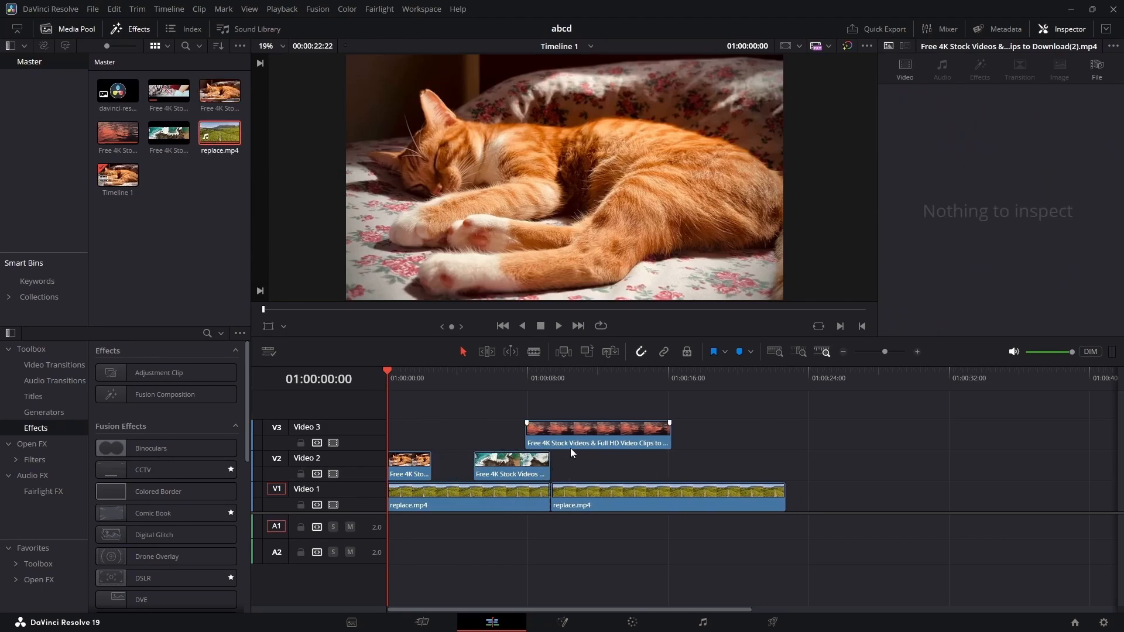
pyautogui.click(447, 435)
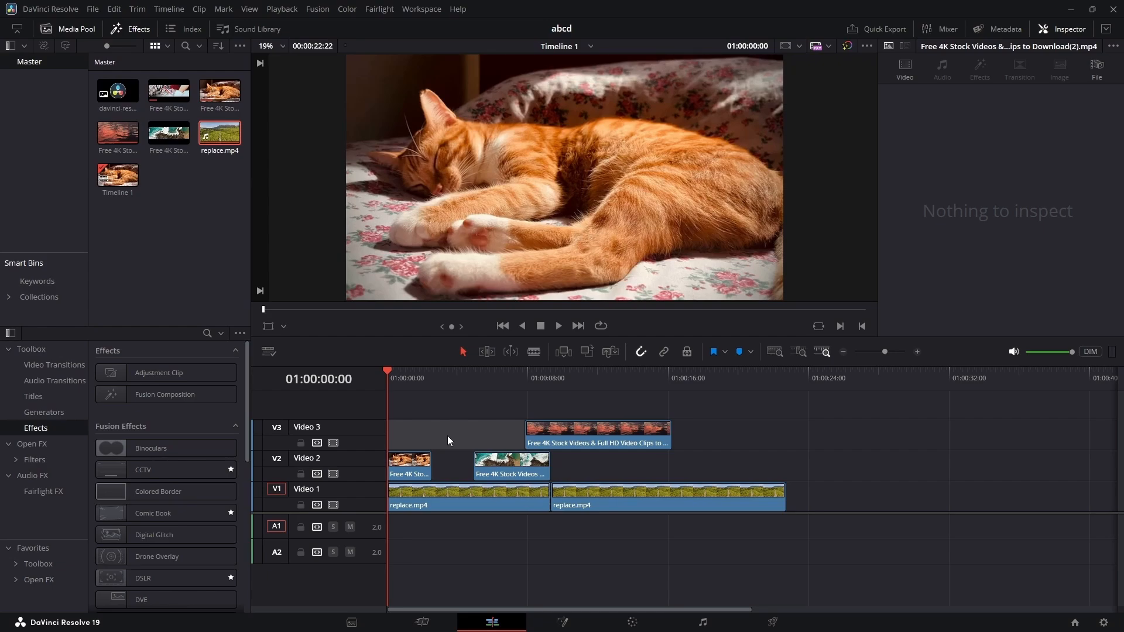
pyautogui.press('Delete')
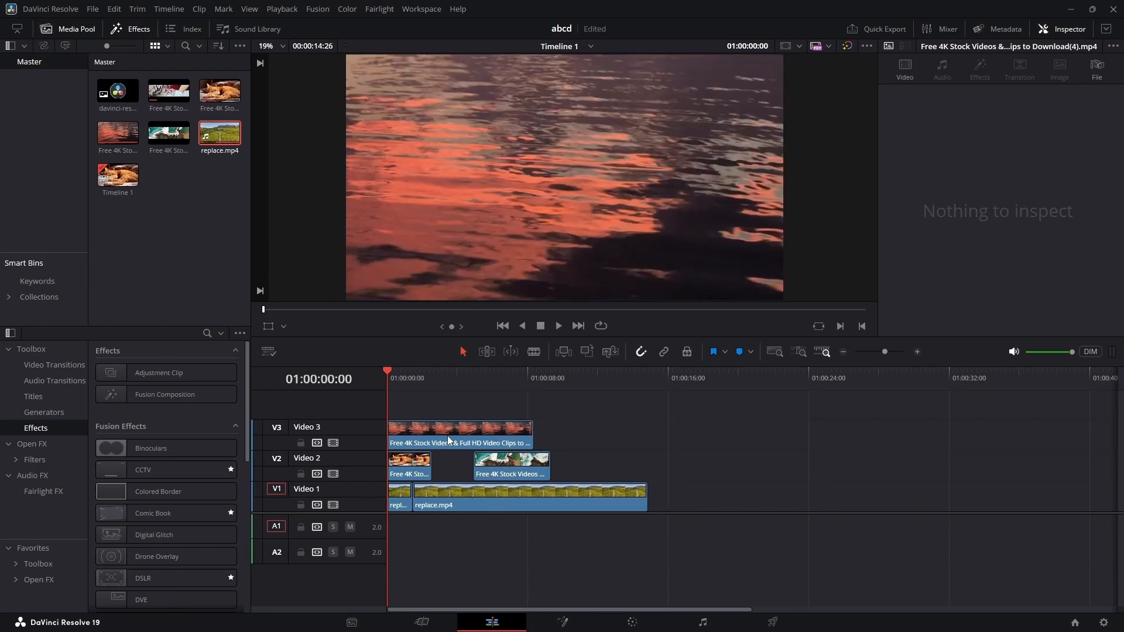
pyautogui.hotkey('ctrl', 'z')
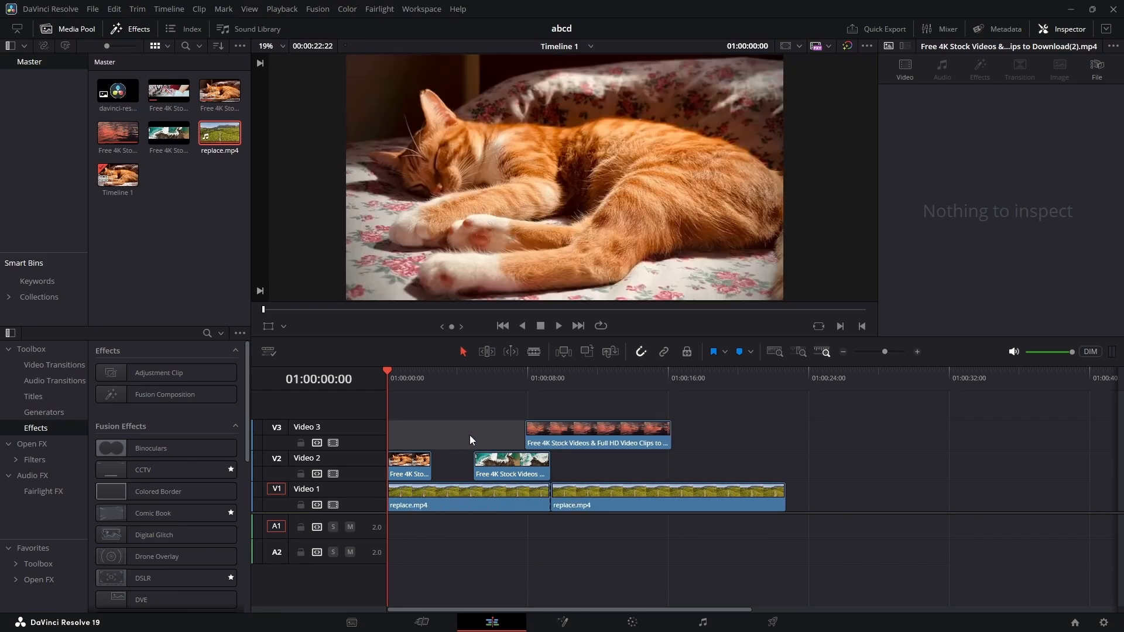
pyautogui.press('Delete')
pyautogui.hotkey('ctrl', 'z')
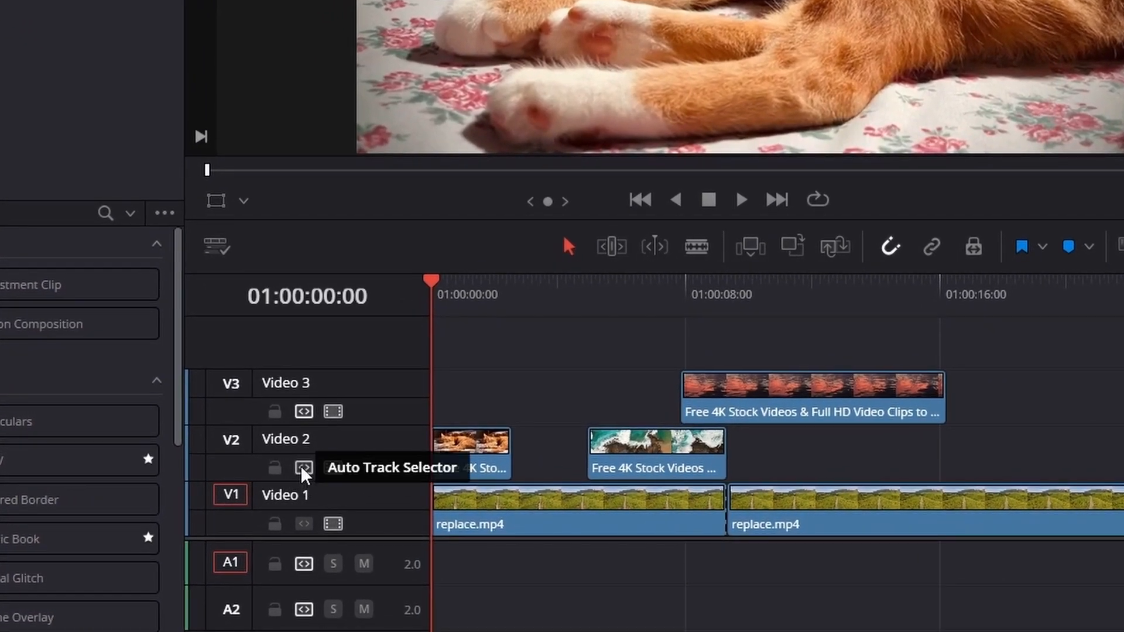
# Step: Leave auto track selection on only for Video 3 among the video tracks, try deleting the gap before the red water clip and undo it
pyautogui.click(302, 470)
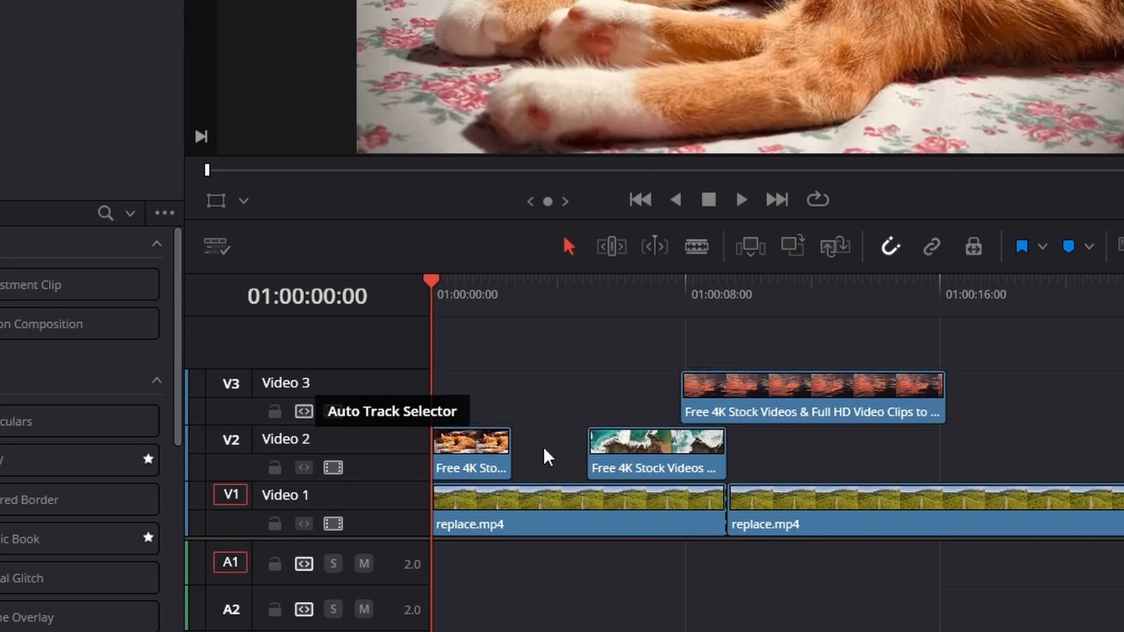
pyautogui.click(303, 413)
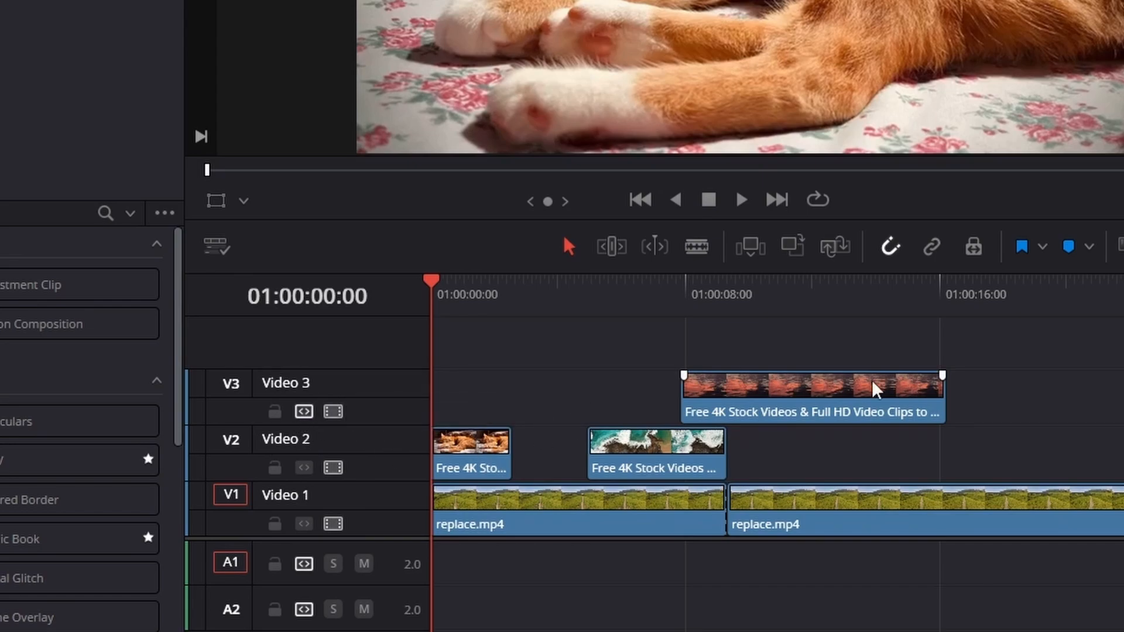
pyautogui.click(303, 411)
pyautogui.click(589, 397)
pyautogui.press('Delete')
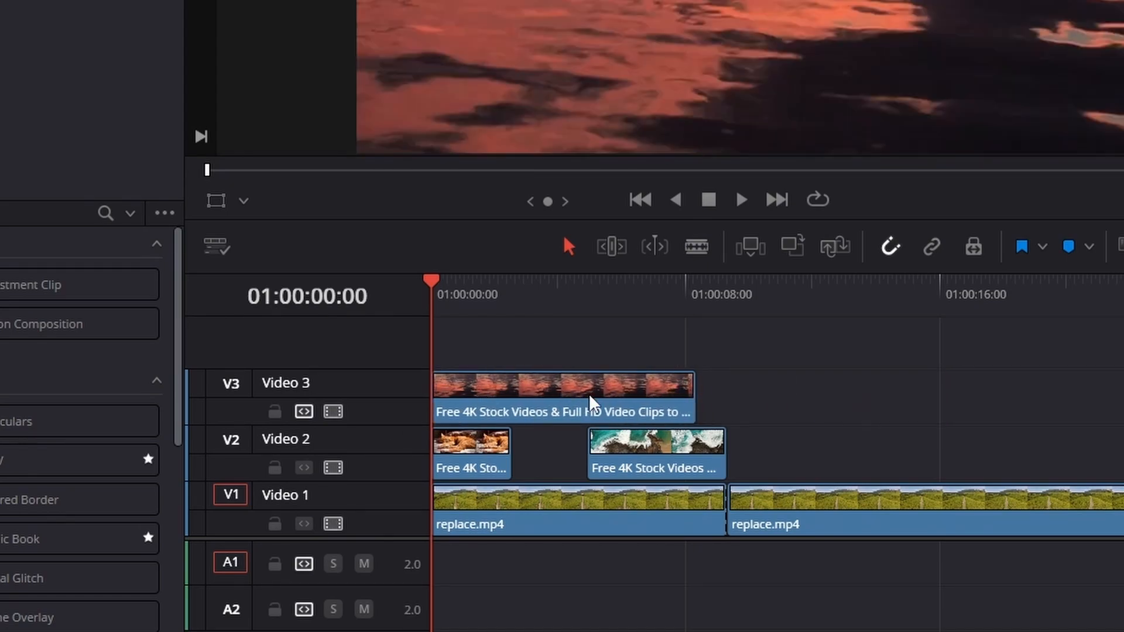
pyautogui.hotkey('ctrl', 'z')
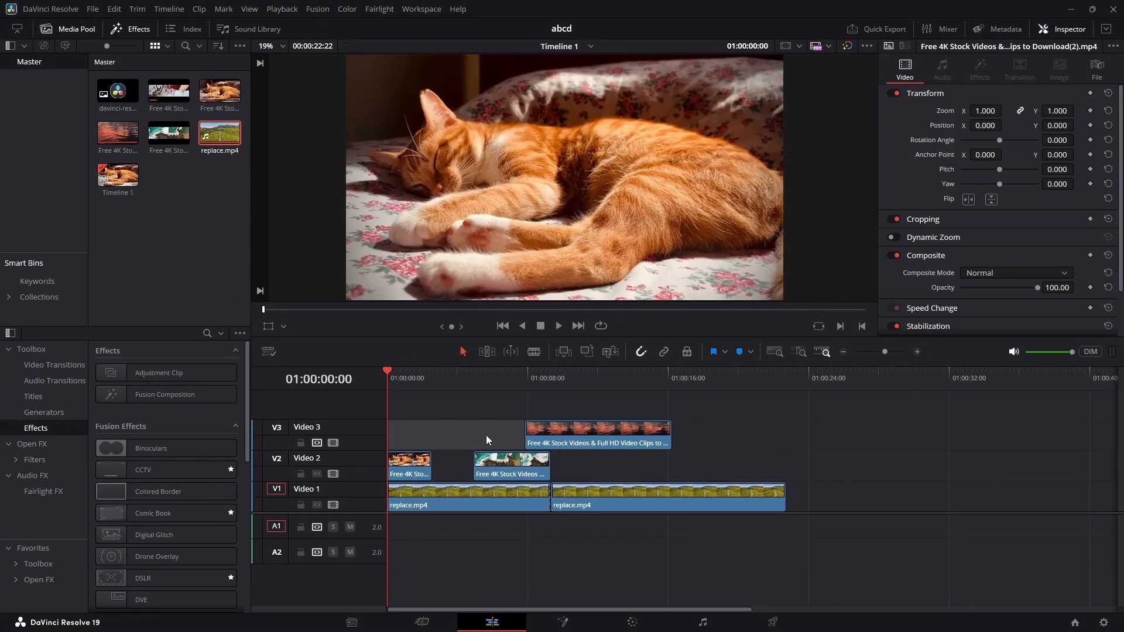
pyautogui.press('Delete')
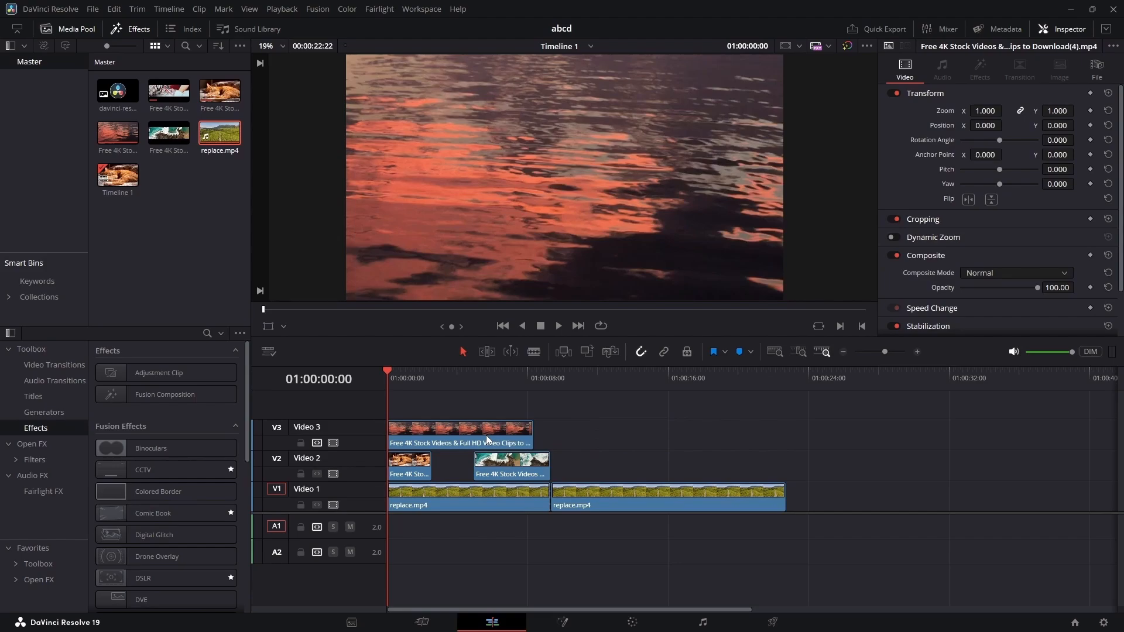
pyautogui.hotkey('ctrl', 'z')
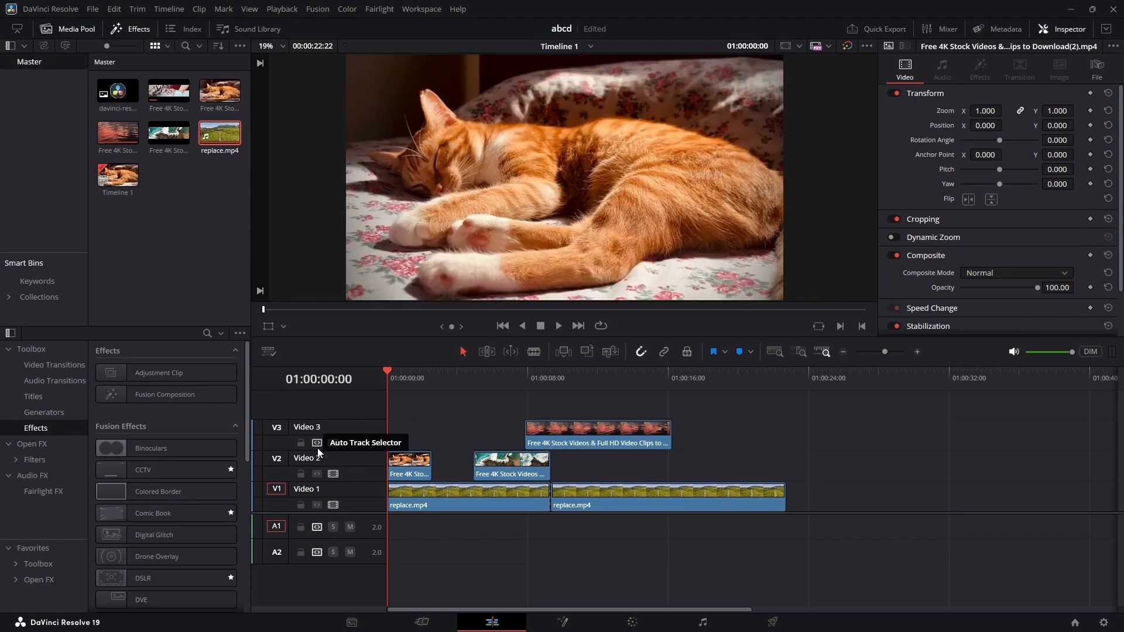
# Step: Switch auto track selection to Video 2 only, try deleting the gap between the cat and turquoise water clips and undo it
pyautogui.click(317, 474)
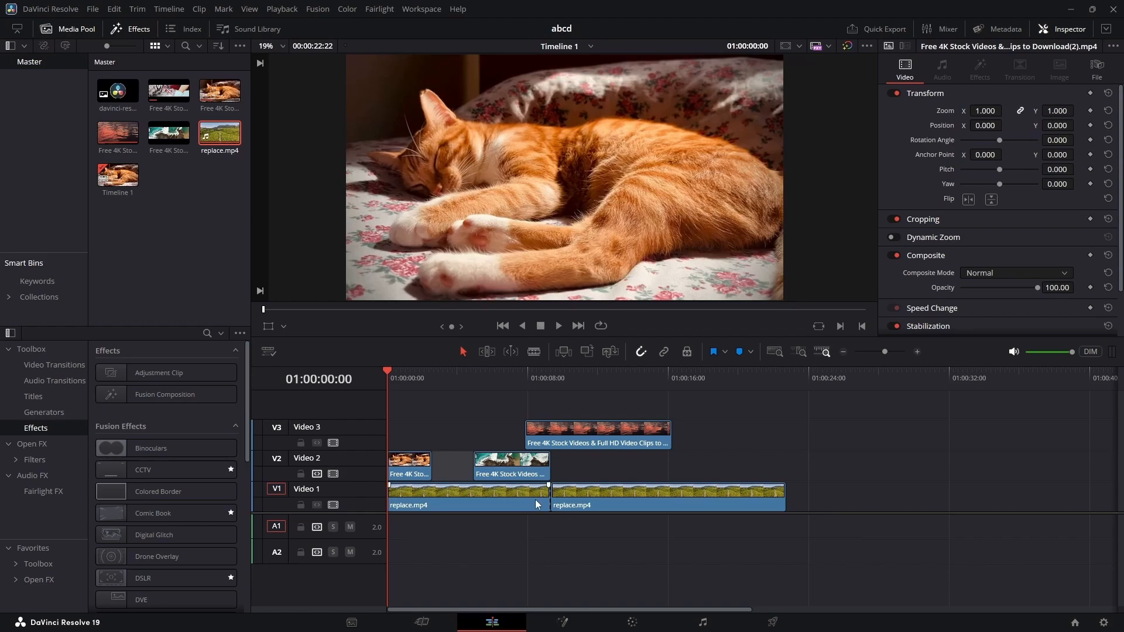
pyautogui.press('BackSpace')
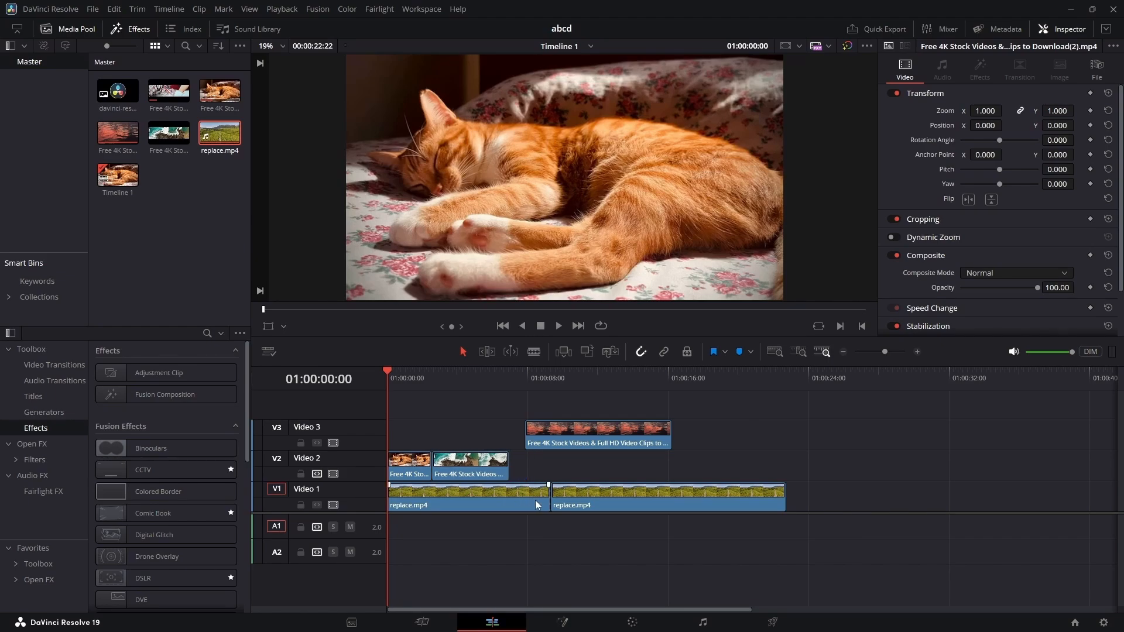
pyautogui.hotkey('ctrl', 'z')
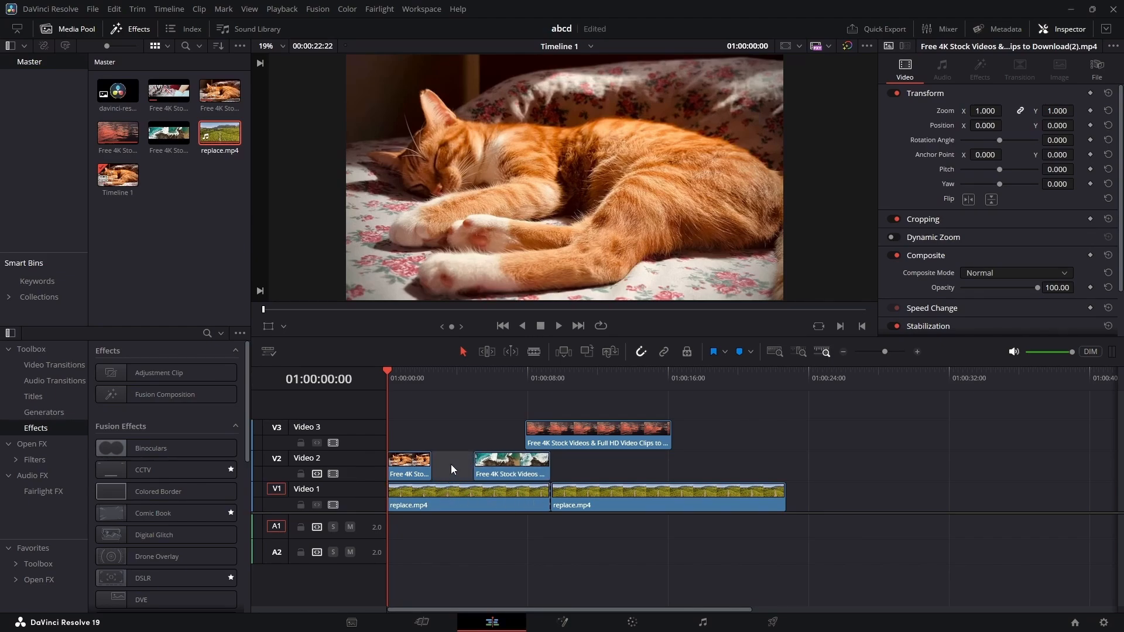
pyautogui.press('BackSpace')
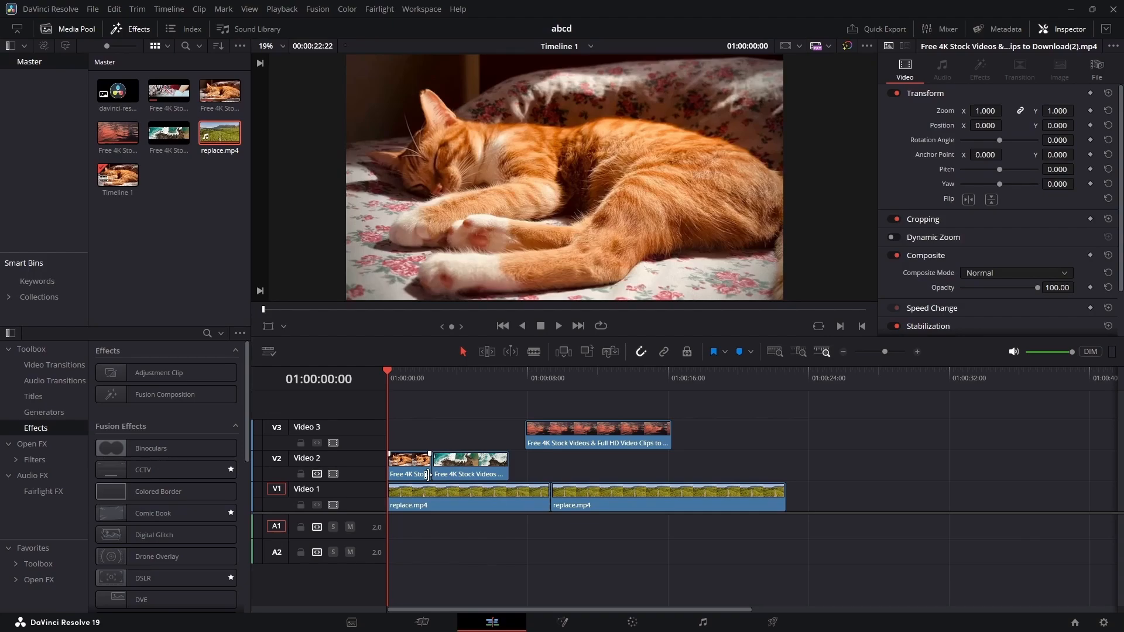
pyautogui.hotkey('ctrl', 'z')
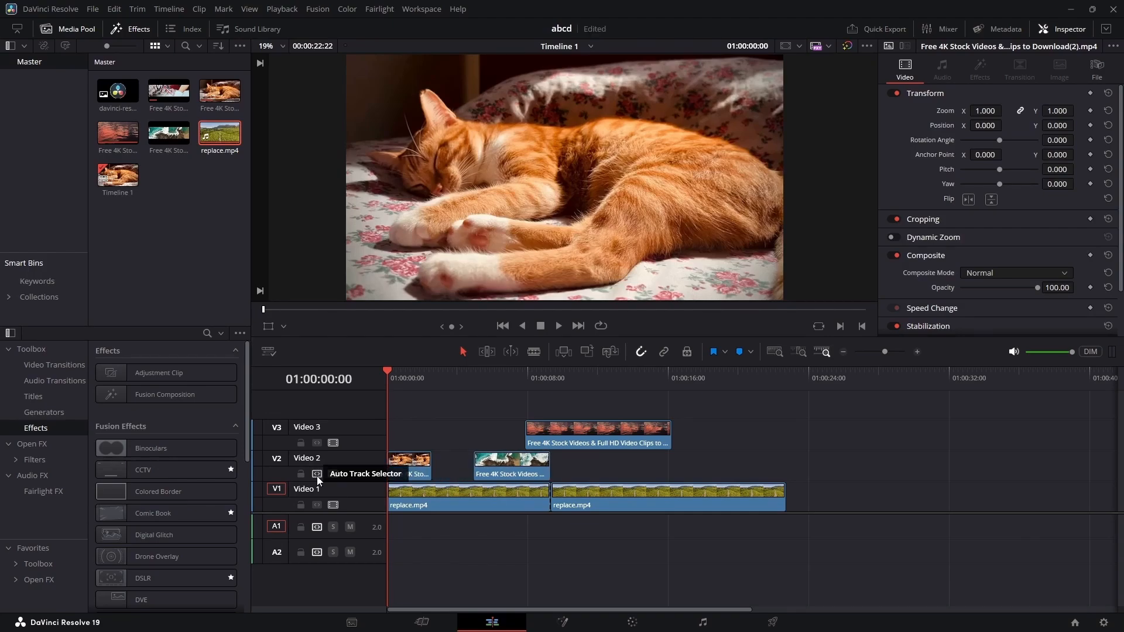
# Step: Turn auto track selection back on for all video tracks, try deleting the Video 3 gap and undo it
pyautogui.click(317, 505)
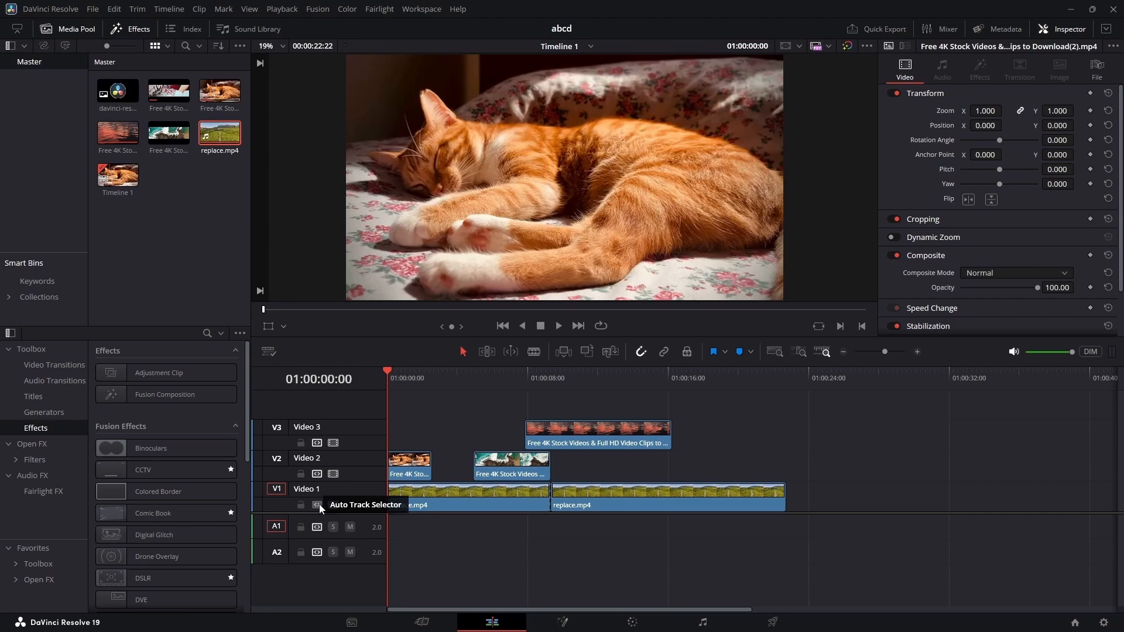
pyautogui.click(317, 505)
pyautogui.click(449, 440)
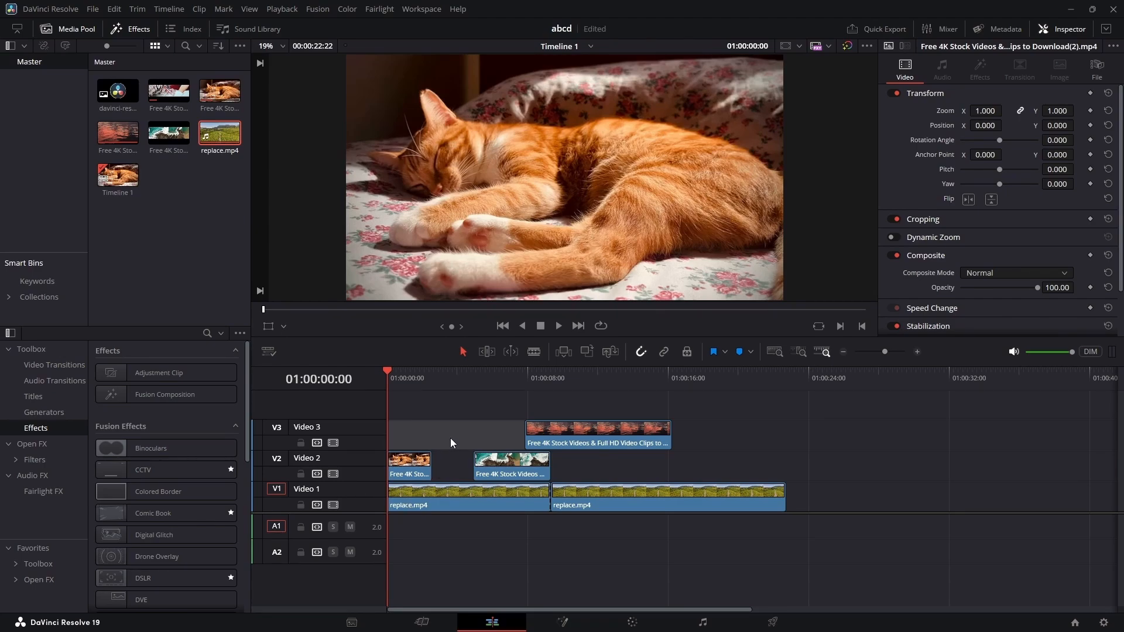
pyautogui.press('Delete')
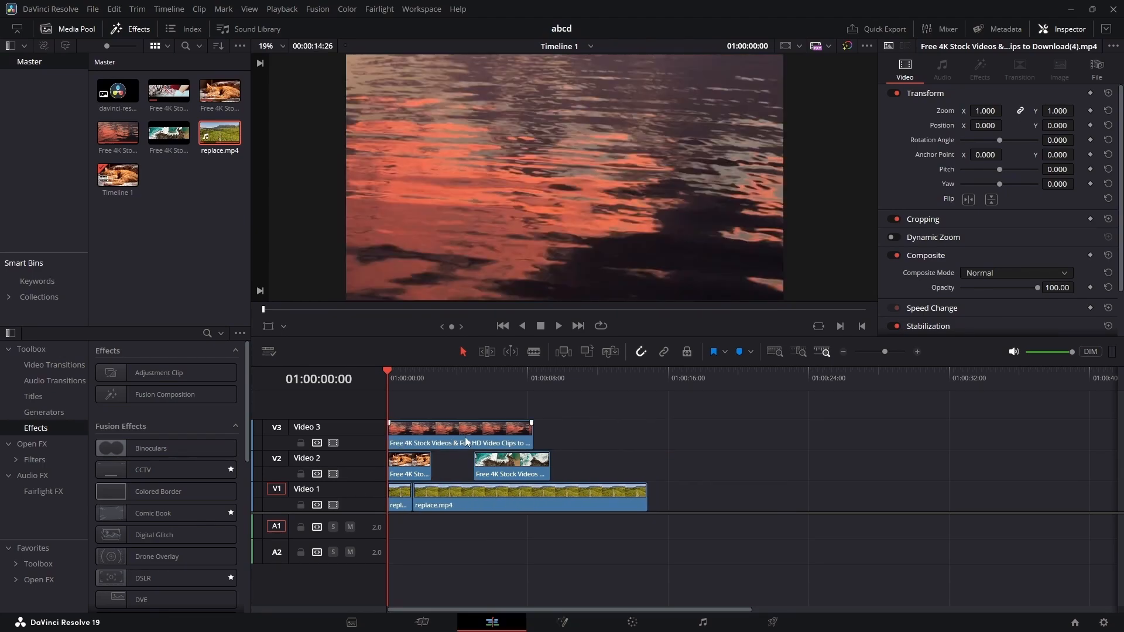
pyautogui.hotkey('ctrl', 'z')
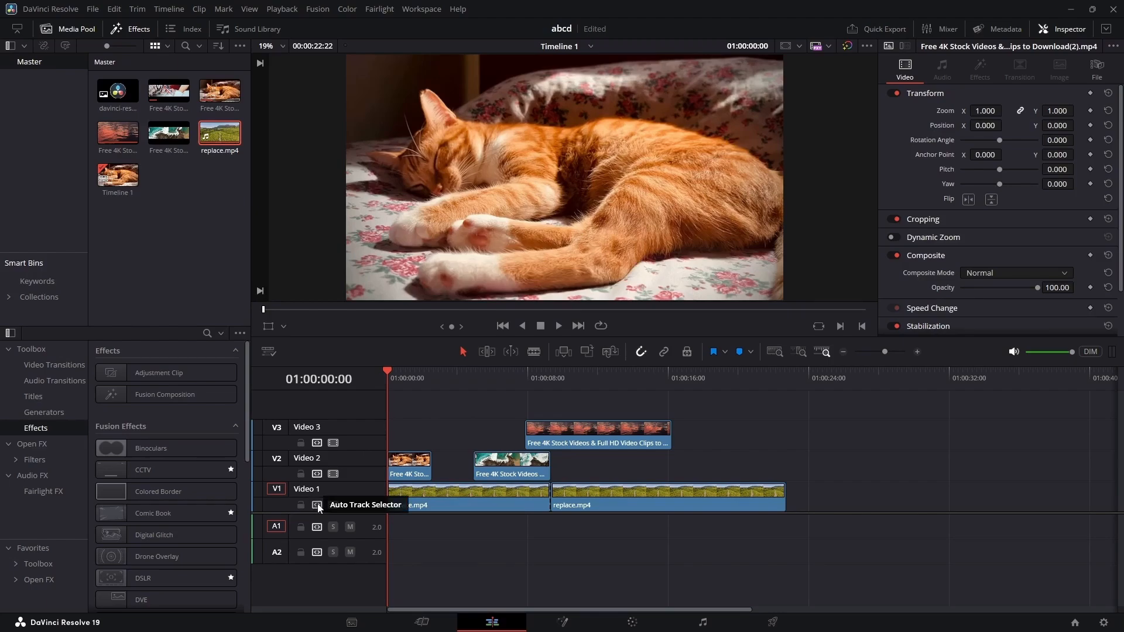
# Step: Turn off auto track selection for Video 1 and Video 2 and delete the gap before the red water clip on Video 3
pyautogui.click(316, 504)
pyautogui.click(317, 474)
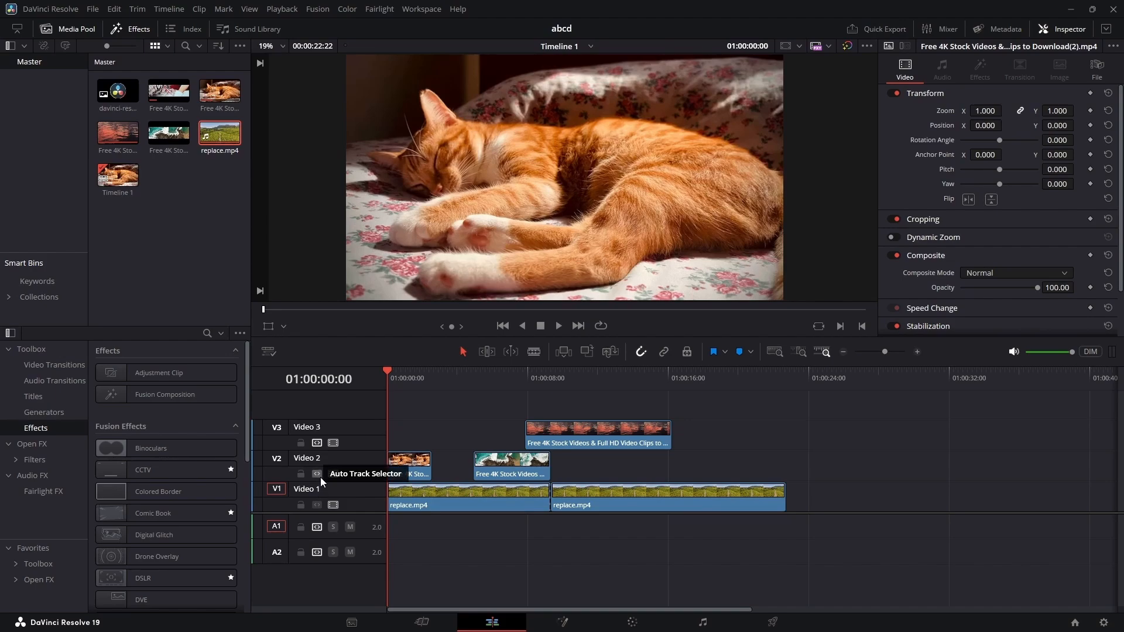
pyautogui.click(475, 430)
pyautogui.press('Delete')
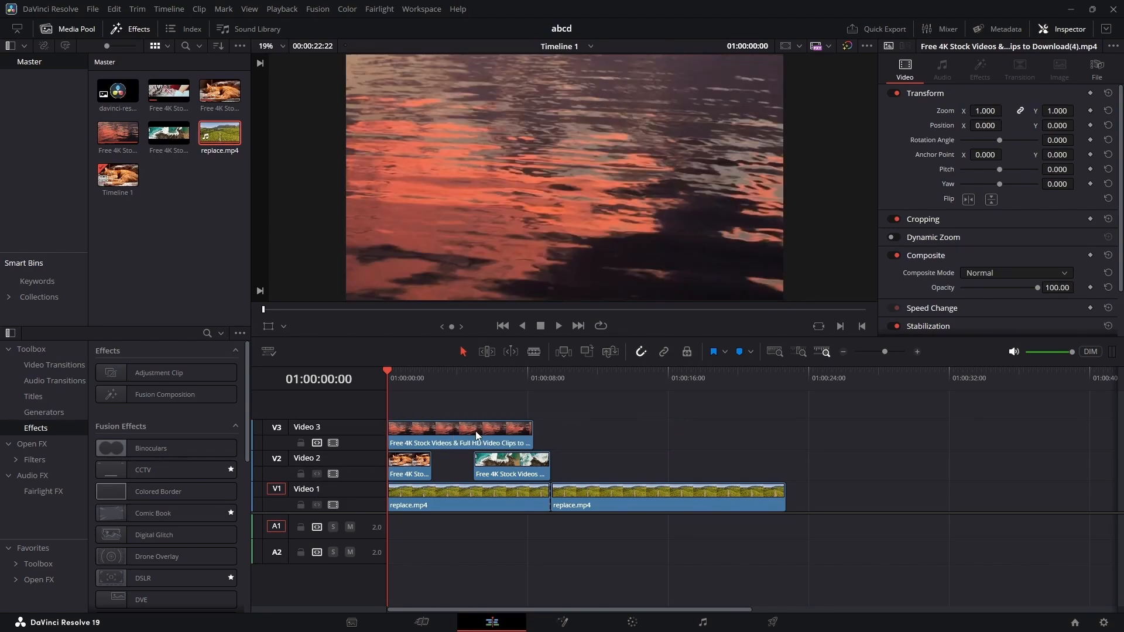
pyautogui.moveTo(475, 431); pyautogui.dragTo(615, 431)
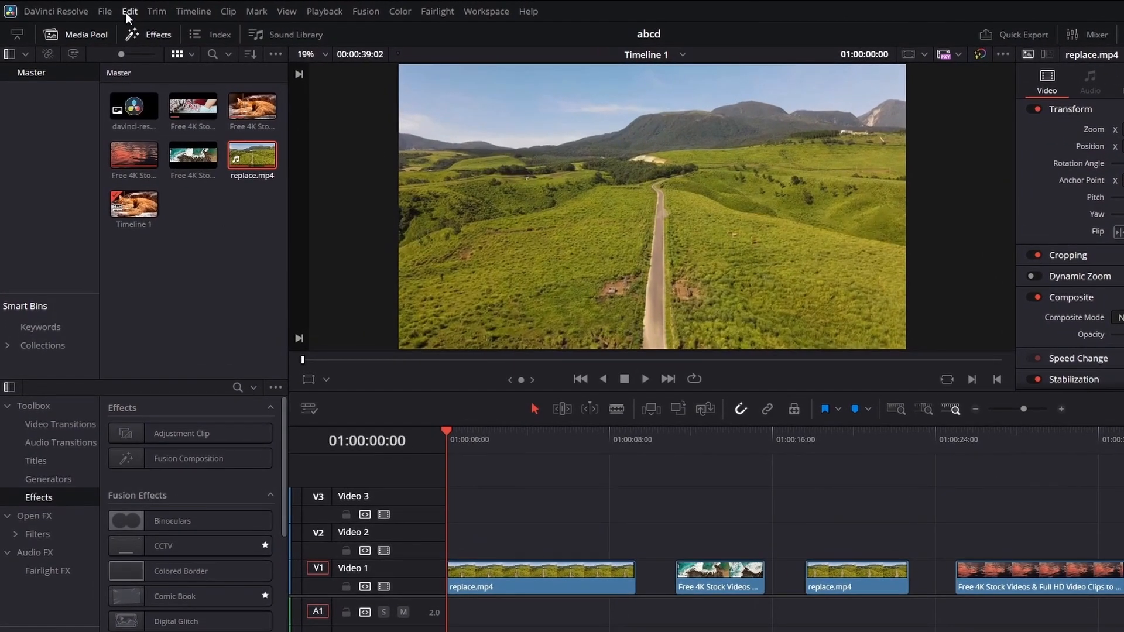
# Step: Delete all gaps between the five clips on Video 1 at once and undo the deletion
pyautogui.click(126, 13)
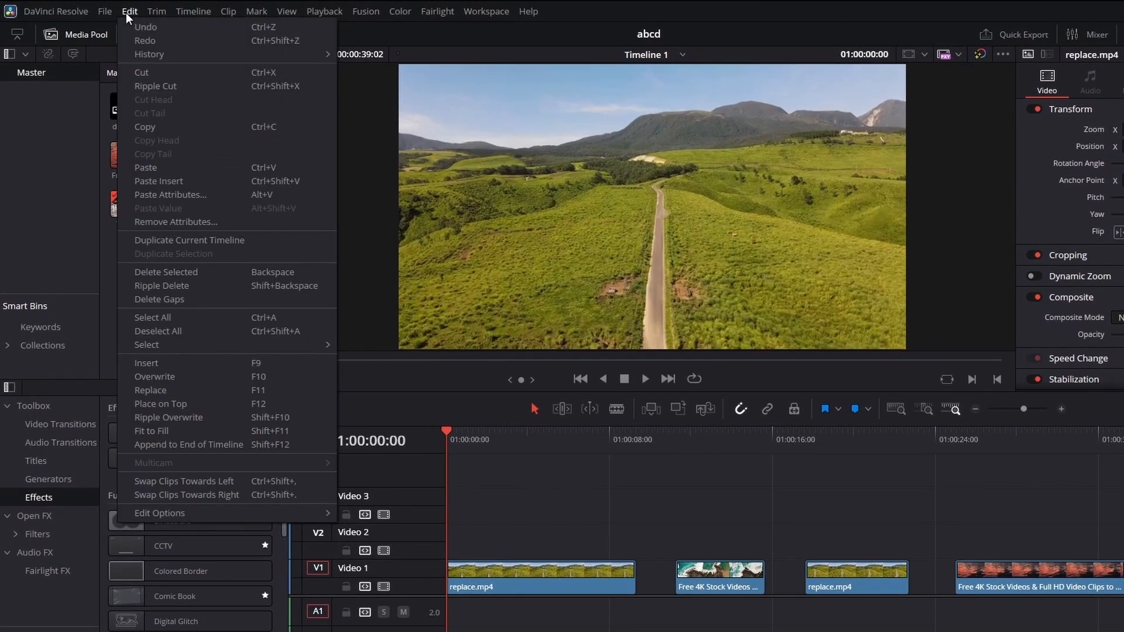
pyautogui.click(160, 300)
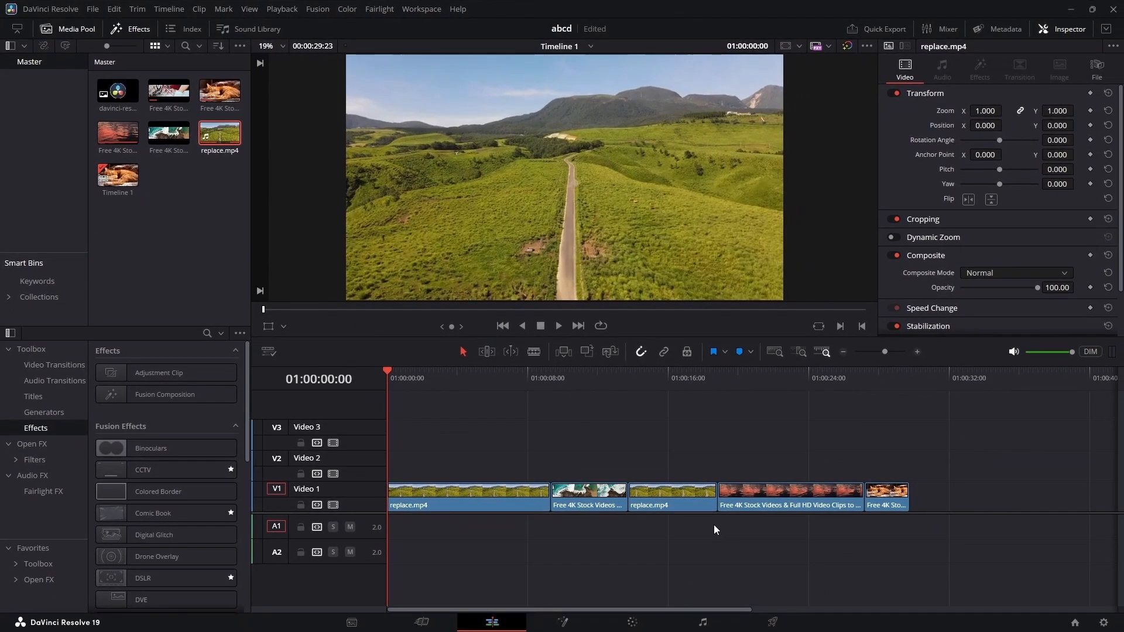
pyautogui.hotkey('ctrl', 'z')
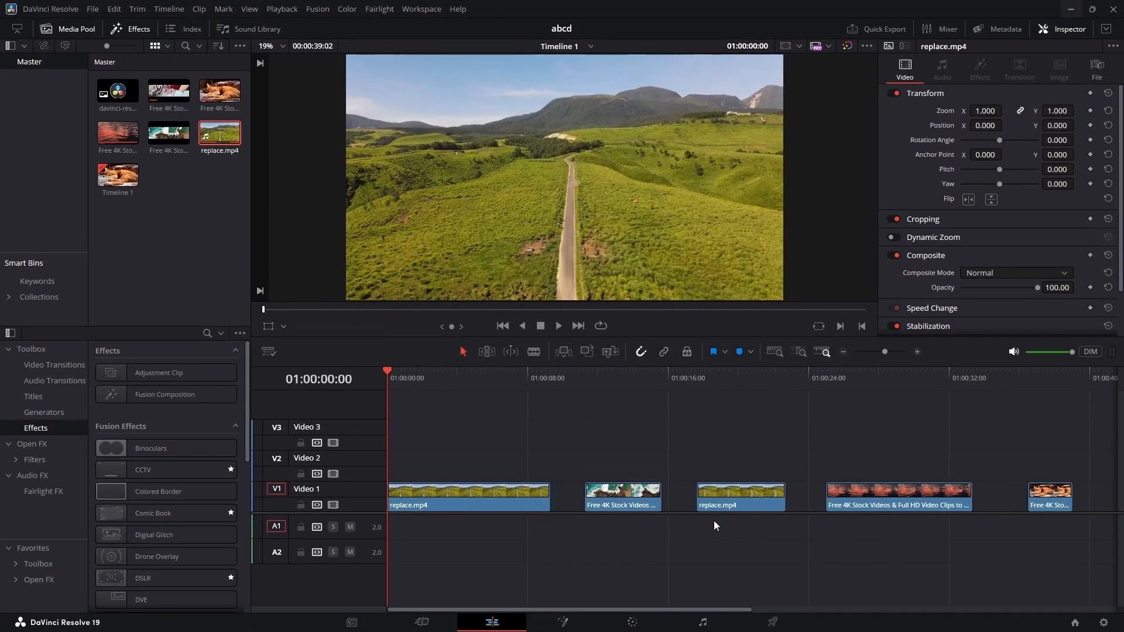
# Step: Delete the gaps on Video 1 one by one: before the red water clip, before the cat clip and after the first replace.mp4
pyautogui.click(806, 507)
pyautogui.press('BackSpace')
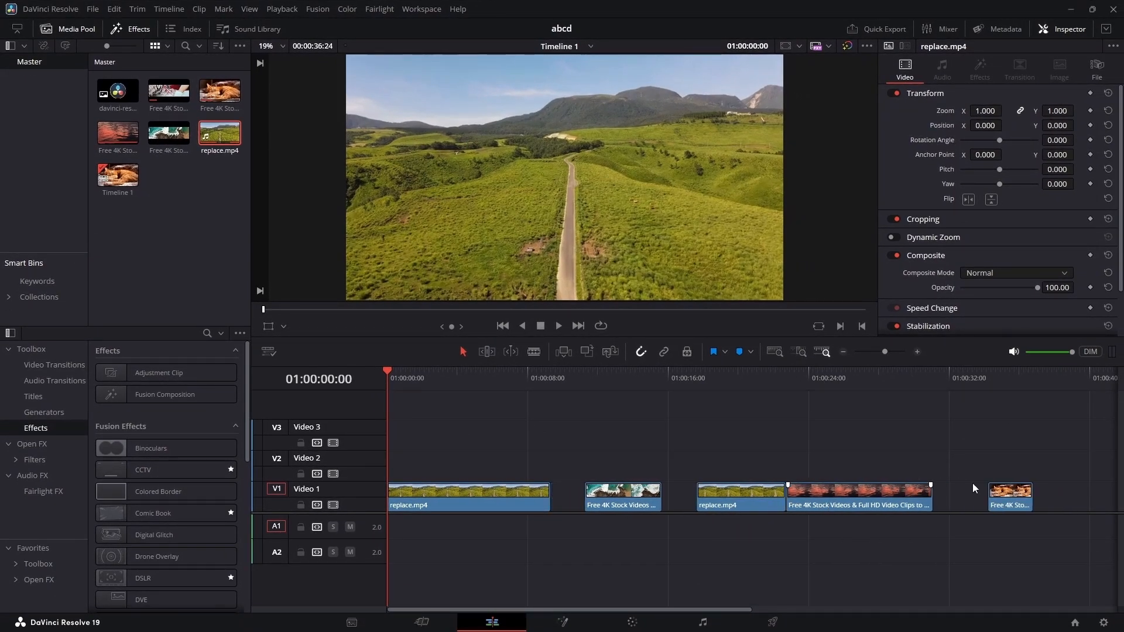
pyautogui.click(964, 497)
pyautogui.press('BackSpace')
pyautogui.click(571, 501)
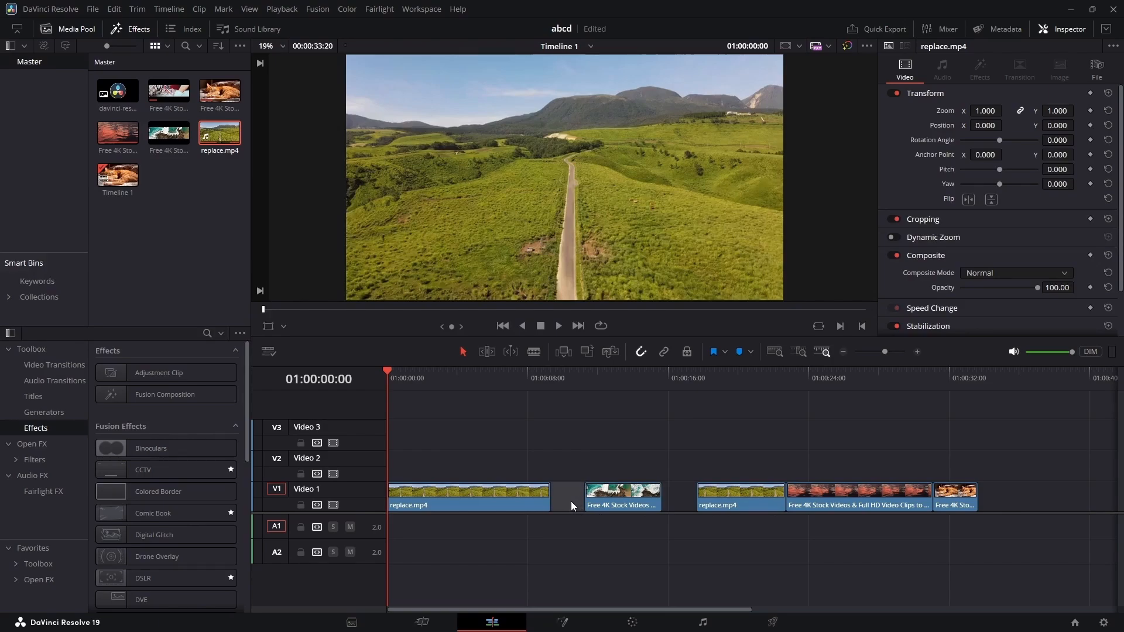
pyautogui.press('BackSpace')
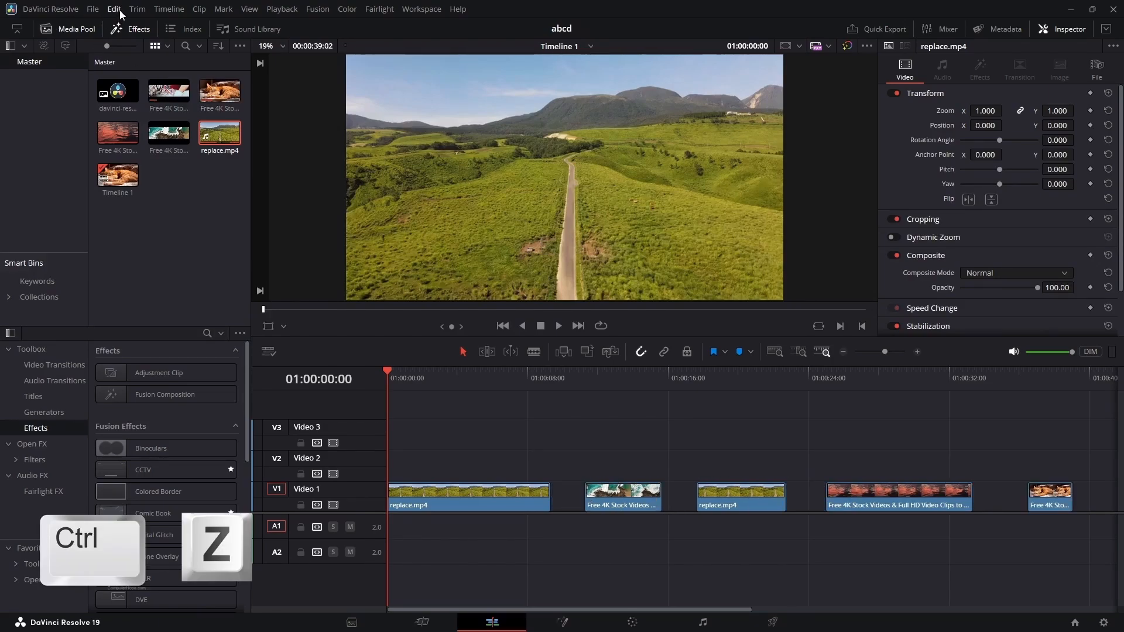
# Step: Redo the gap deletion on Video 1, undo it and redo it again so all clips sit back to back
pyautogui.click(120, 10)
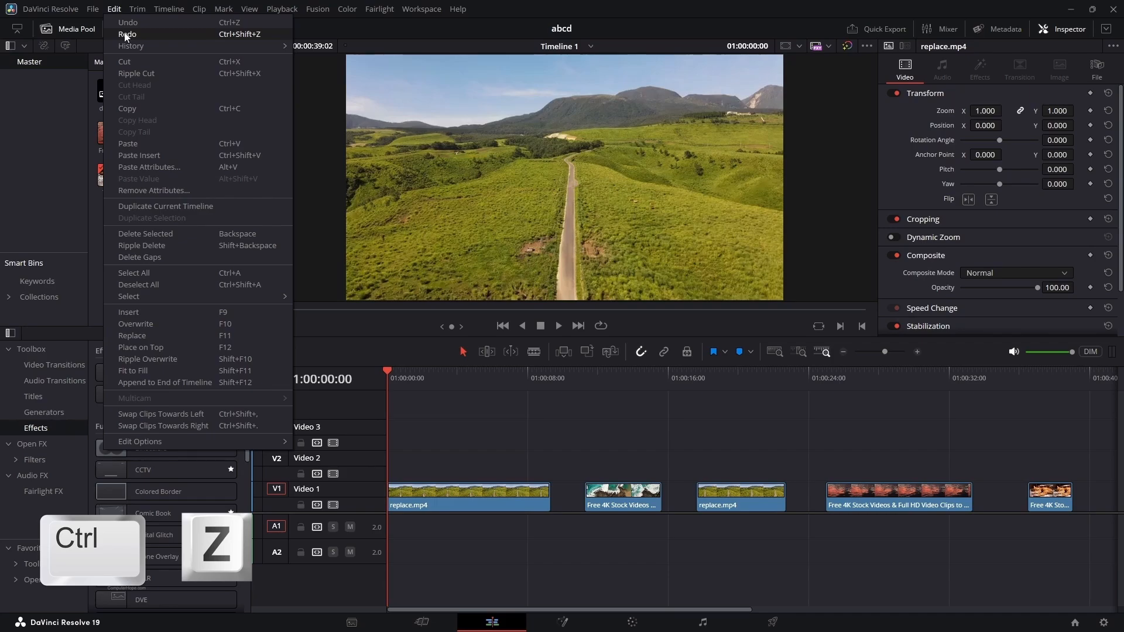
pyautogui.click(126, 34)
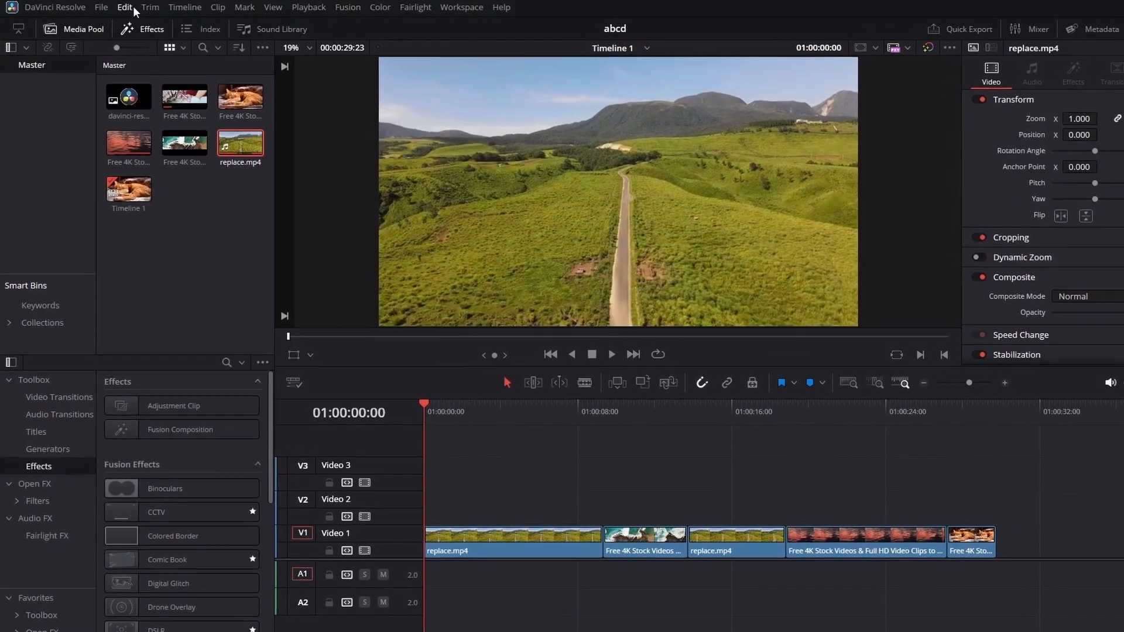
pyautogui.click(126, 9)
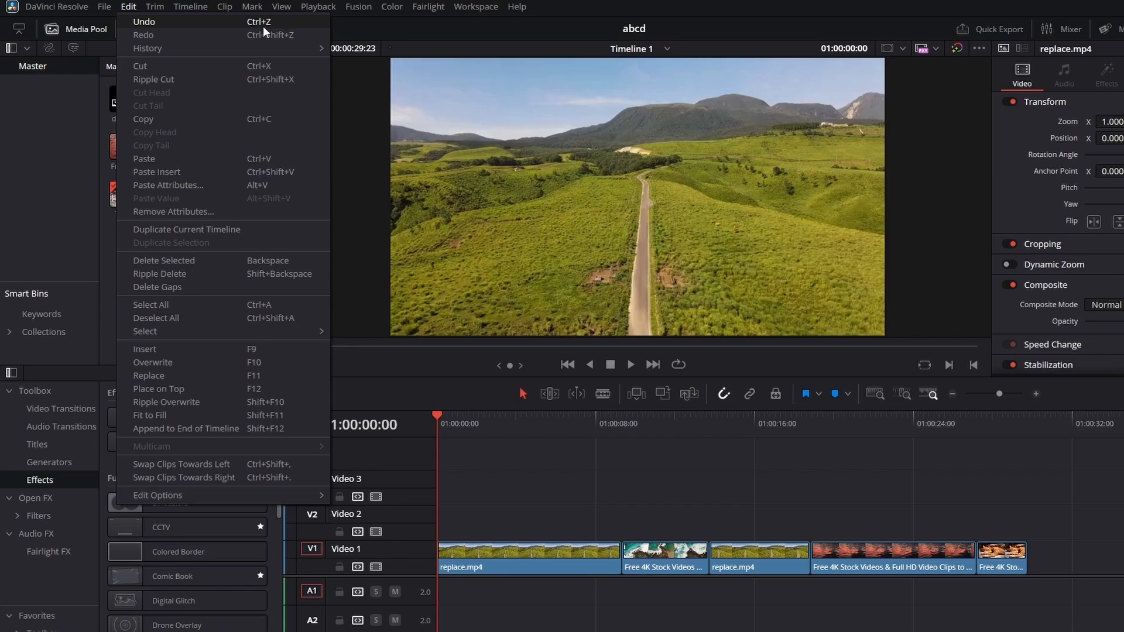
pyautogui.click(258, 26)
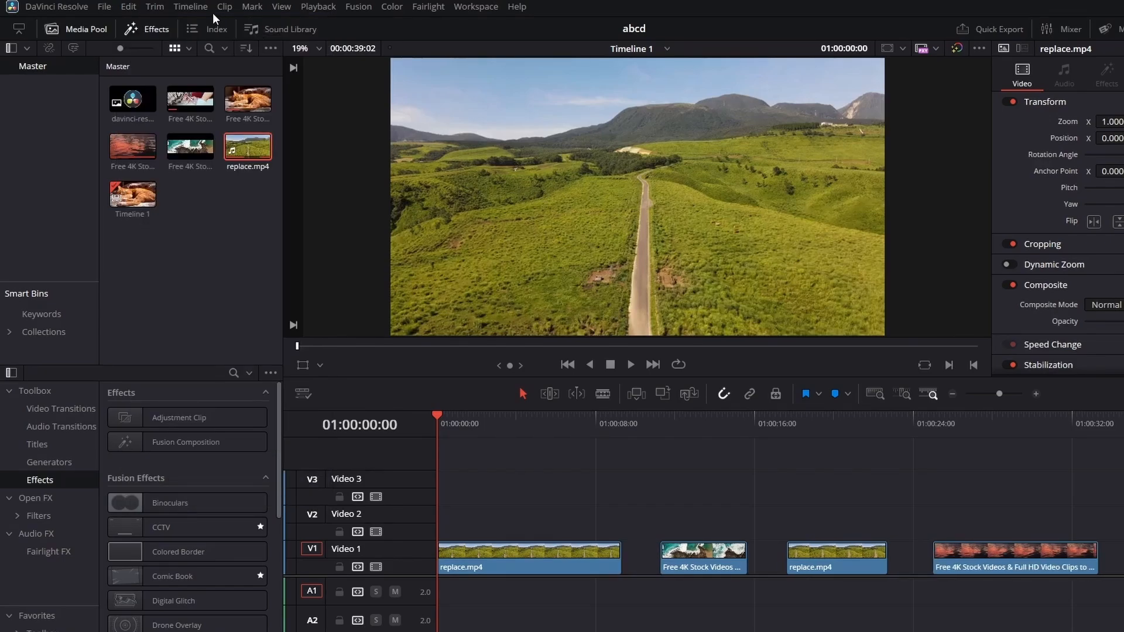
pyautogui.click(128, 6)
pyautogui.click(148, 35)
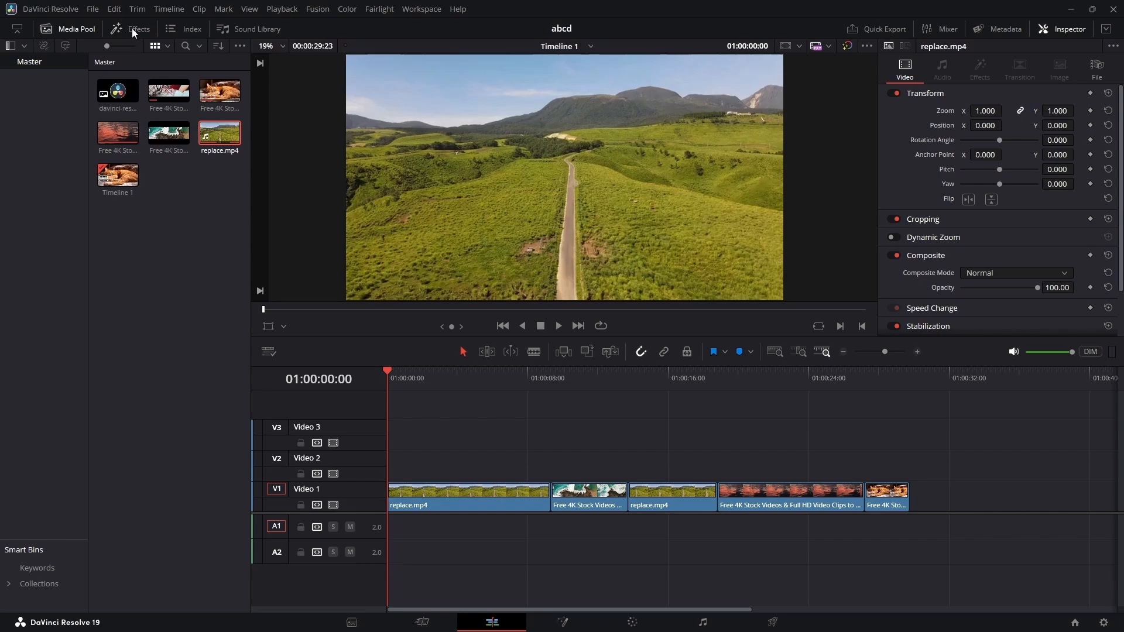
# Step: Add a Dip To Color Dissolve video transition at the cut between the ocean waves clip and the second replace.mp4
pyautogui.click(132, 28)
pyautogui.click(51, 365)
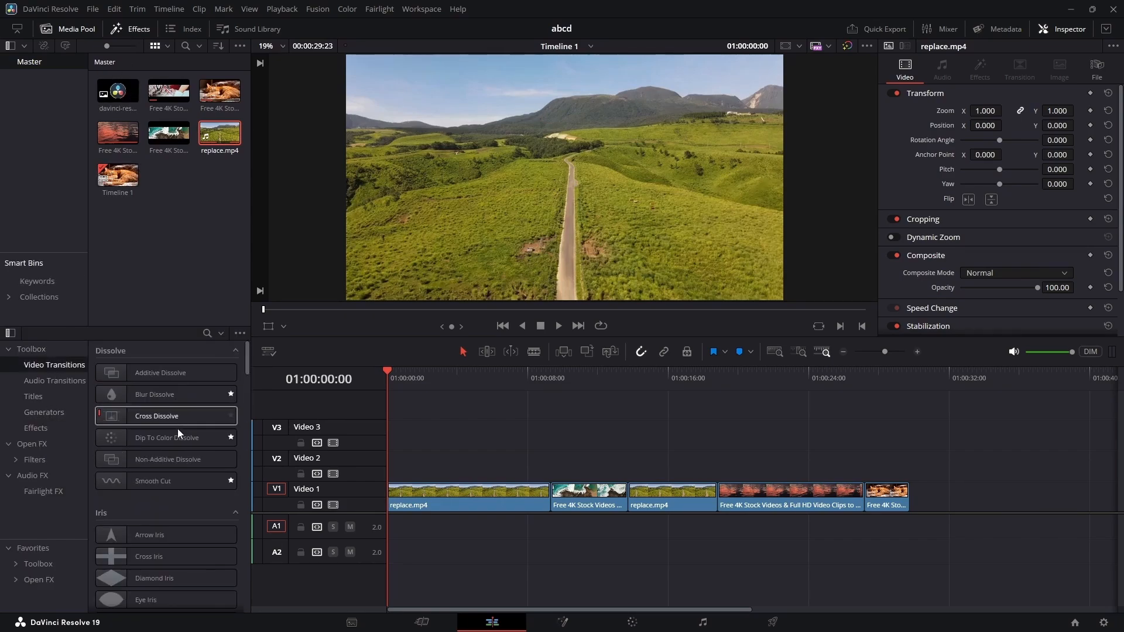
pyautogui.moveTo(168, 439); pyautogui.dragTo(627, 502)
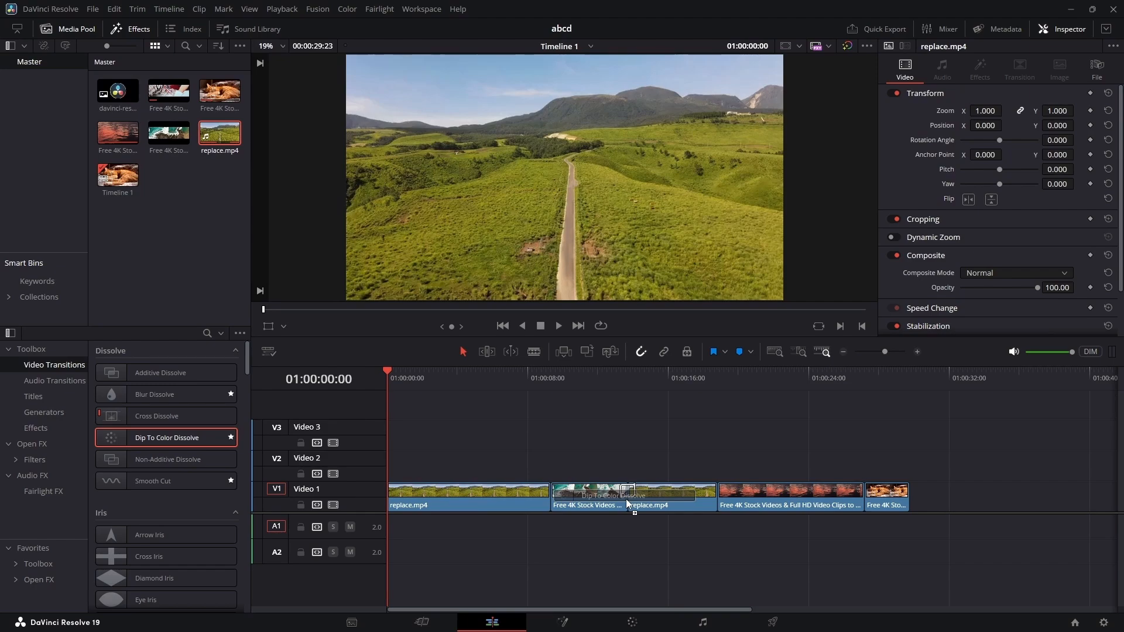
pyautogui.moveTo(627, 502); pyautogui.dragTo(627, 503)
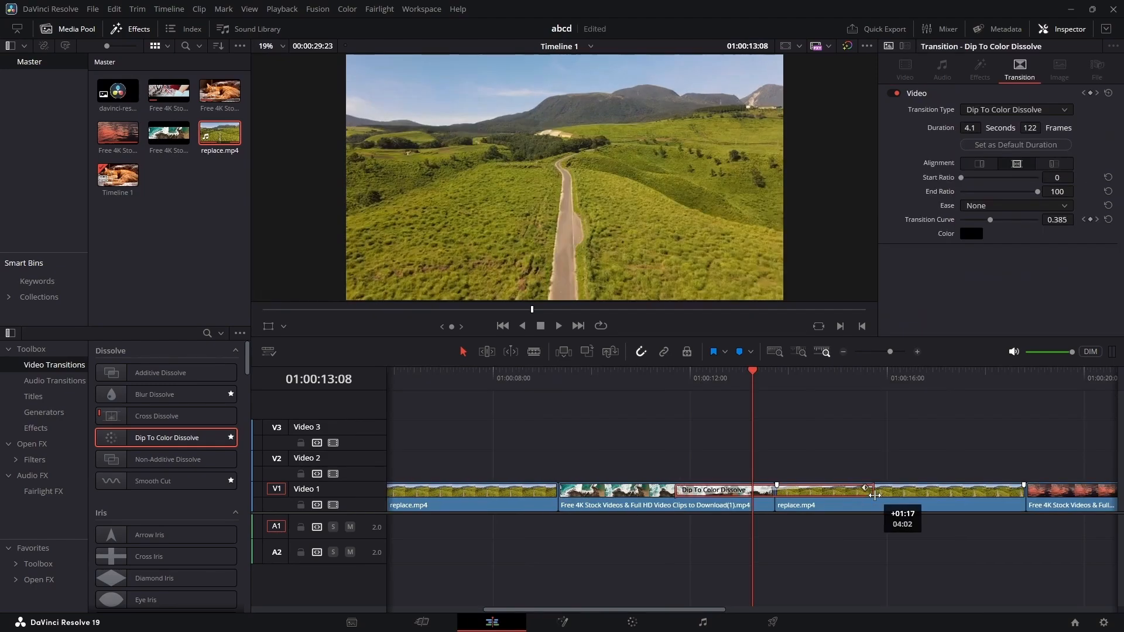
# Step: Adjust the length of the Dip To Color Dissolve, setting its duration to 1.7 seconds and 51 frames
pyautogui.moveTo(875, 484)
pyautogui.mouseDown()
pyautogui.moveTo(995, 484)
pyautogui.moveTo(830, 491)
pyautogui.moveTo(878, 492)
pyautogui.mouseUp()
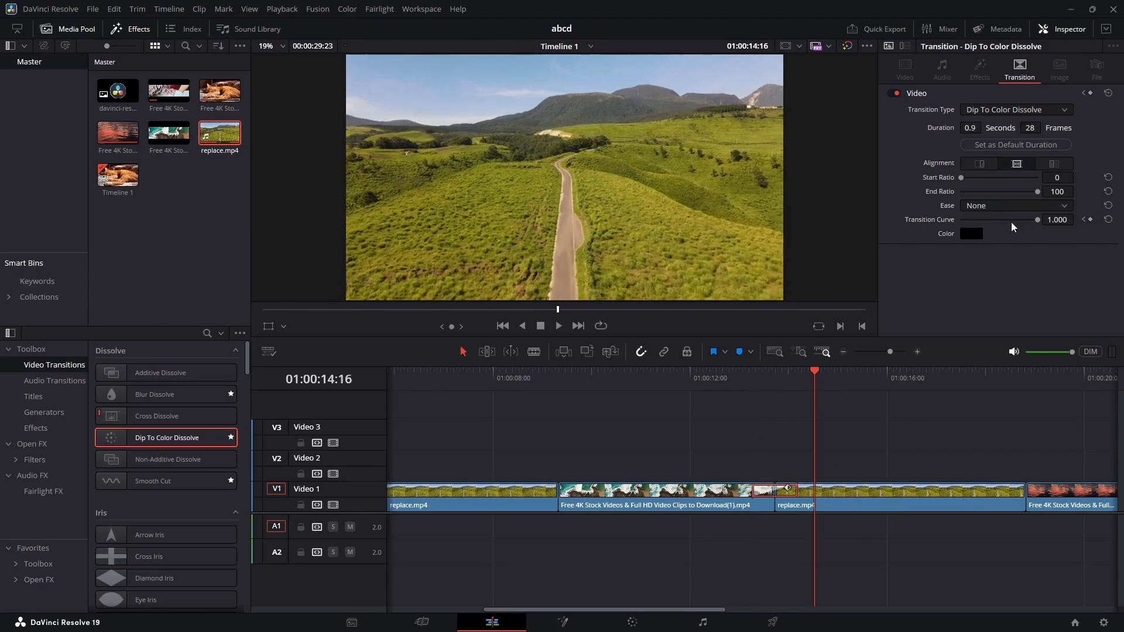
pyautogui.moveTo(970, 128)
pyautogui.mouseDown()
pyautogui.moveTo(1007, 128)
pyautogui.moveTo(975, 127)
pyautogui.mouseUp()
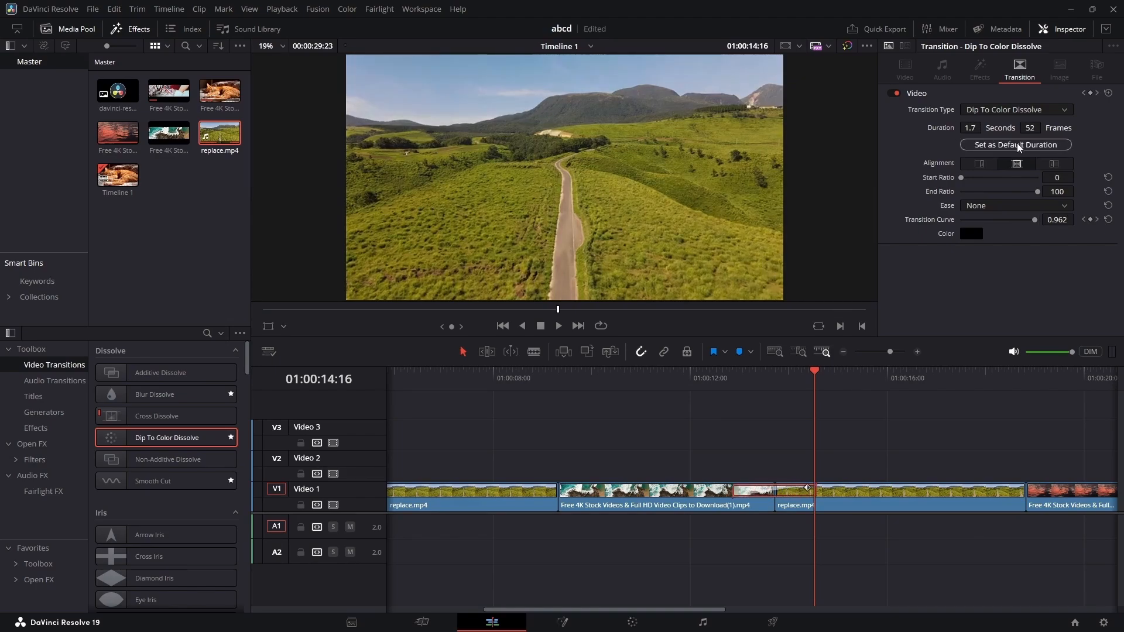
pyautogui.moveTo(1035, 128); pyautogui.dragTo(1033, 128)
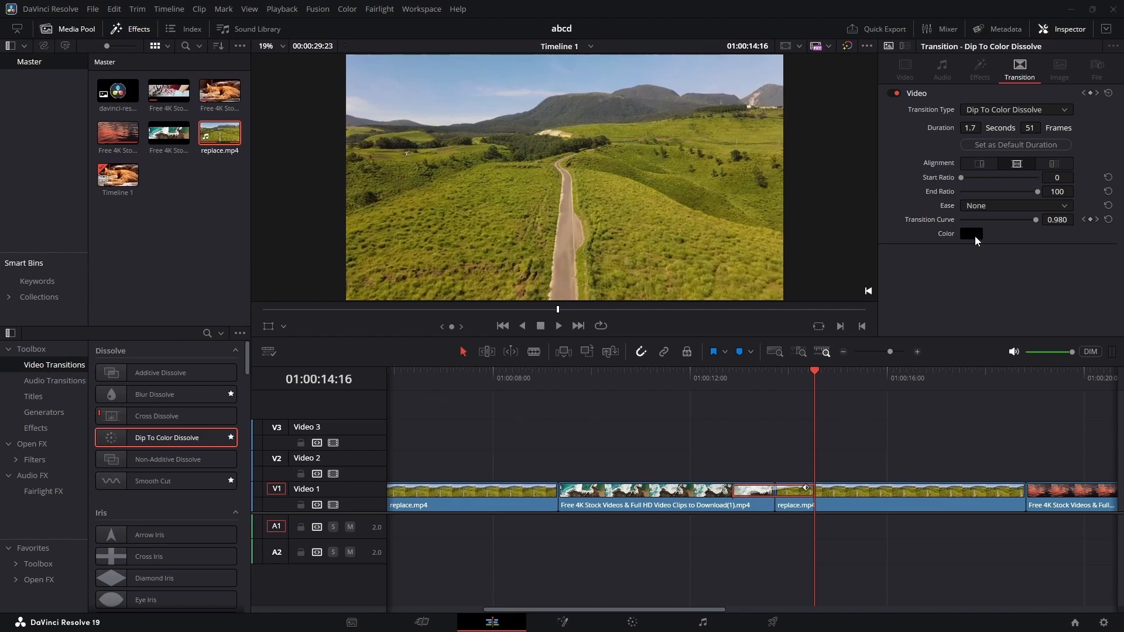
# Step: Set the colour of the Dip To Color Dissolve to red, #ff0000
pyautogui.click(972, 234)
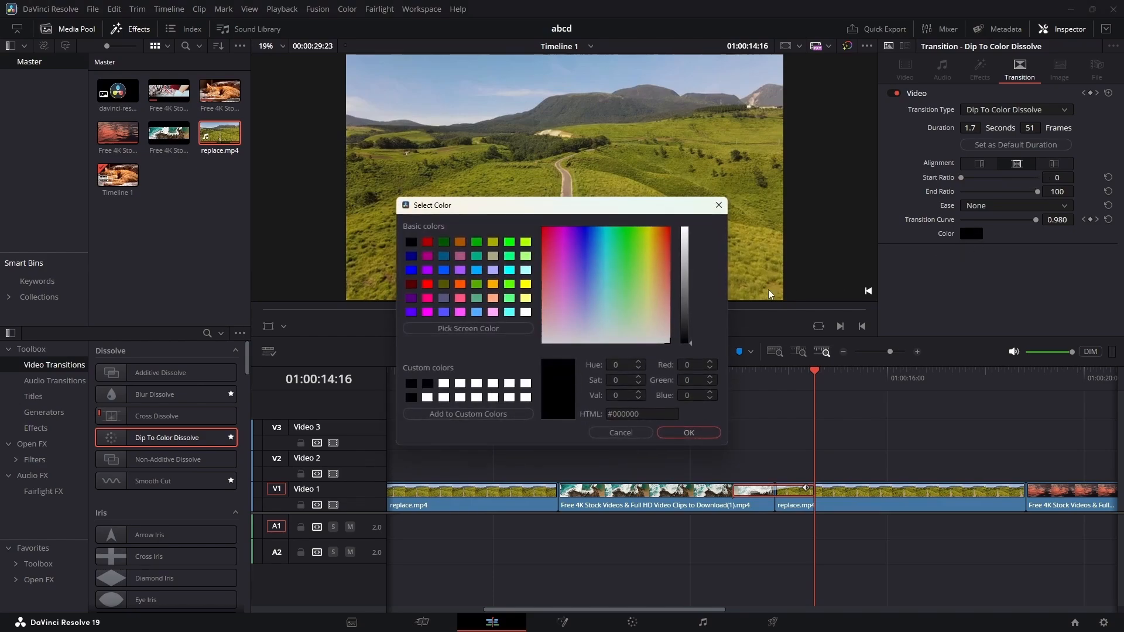
pyautogui.click(429, 285)
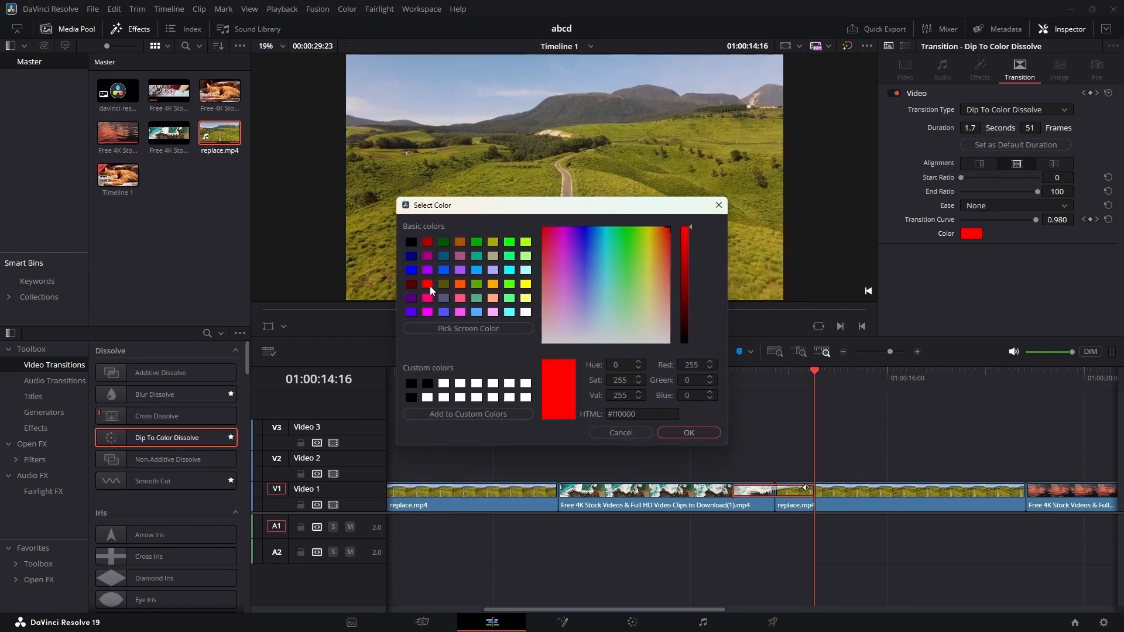
pyautogui.click(689, 433)
# Step: Play back the red dissolve from just before the ocean clip's cut and save the project
pyautogui.moveTo(735, 378); pyautogui.dragTo(711, 379)
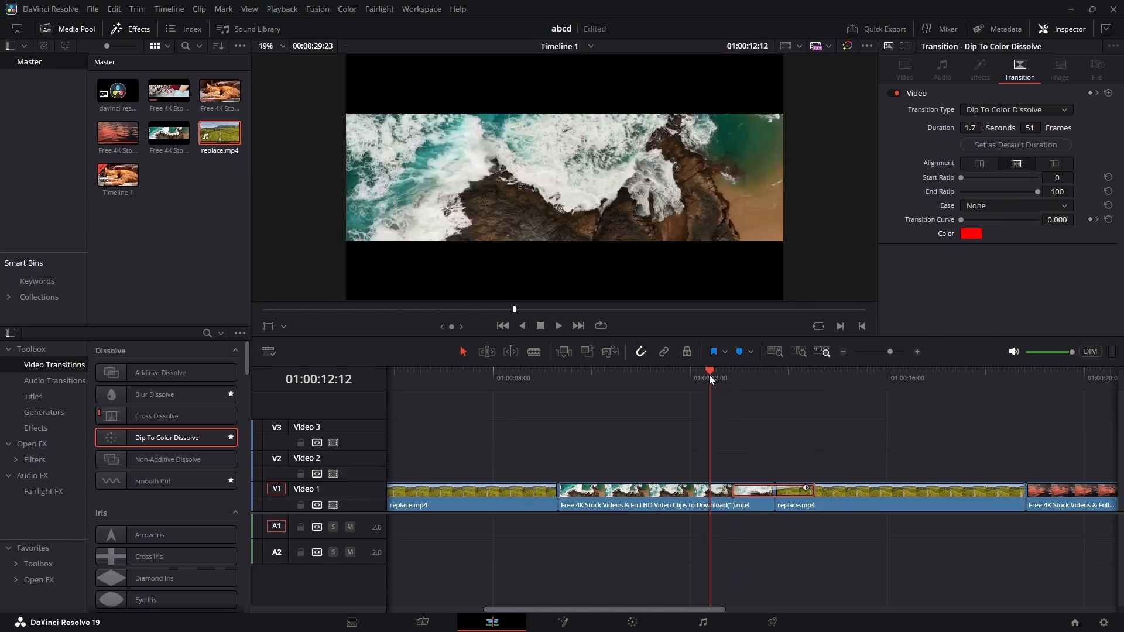
pyautogui.press('space')
pyautogui.press('space')
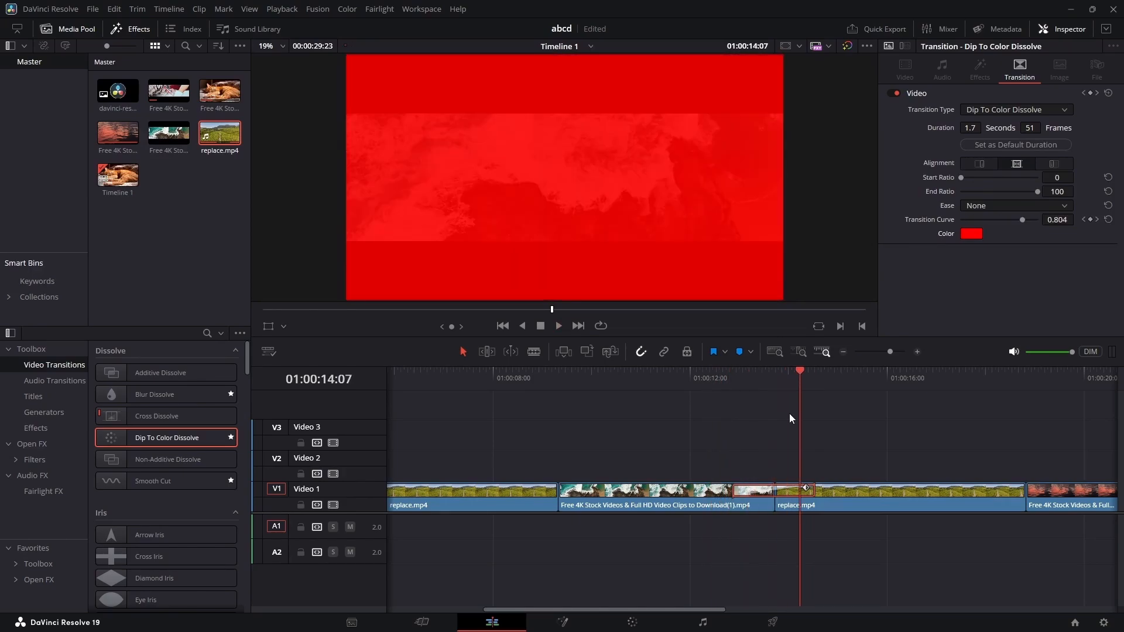
pyautogui.hotkey('ctrl', 's')
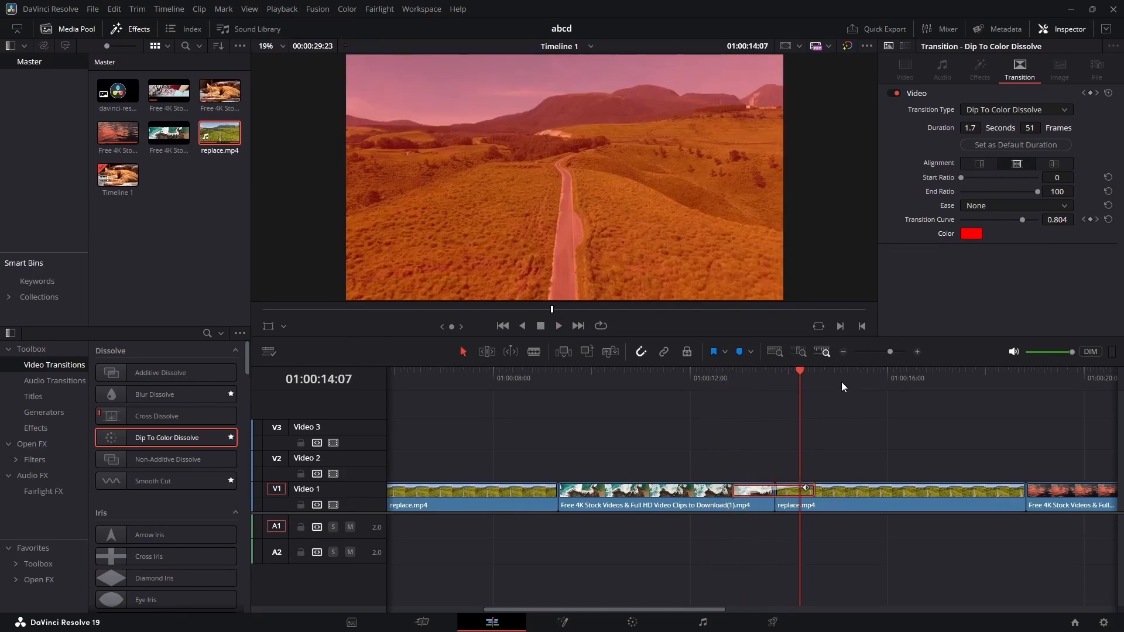
# Step: Change the transition type to Band Wipe and scrub the playhead through the transition to preview it
pyautogui.click(1015, 109)
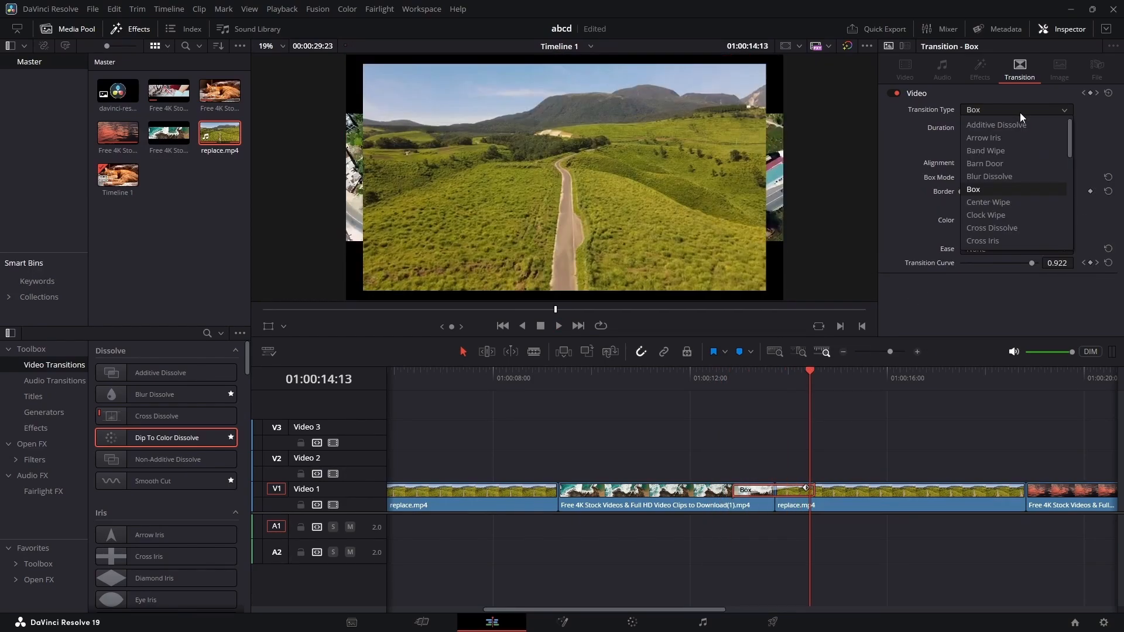
pyautogui.click(1015, 151)
pyautogui.click(783, 390)
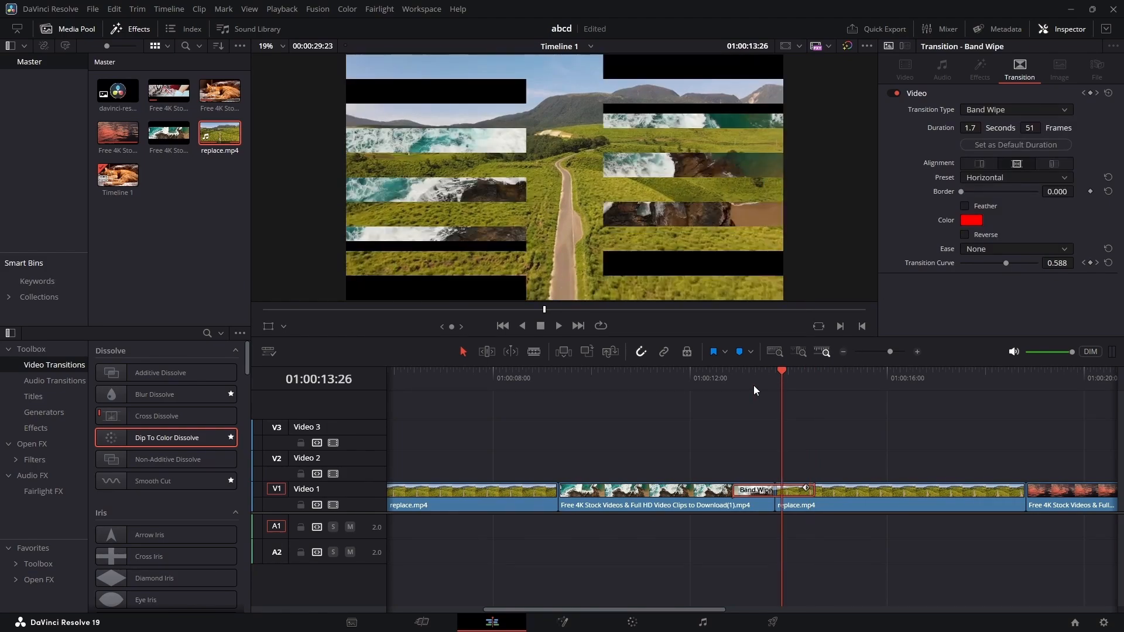
pyautogui.click(754, 390)
pyautogui.moveTo(754, 378); pyautogui.dragTo(729, 382)
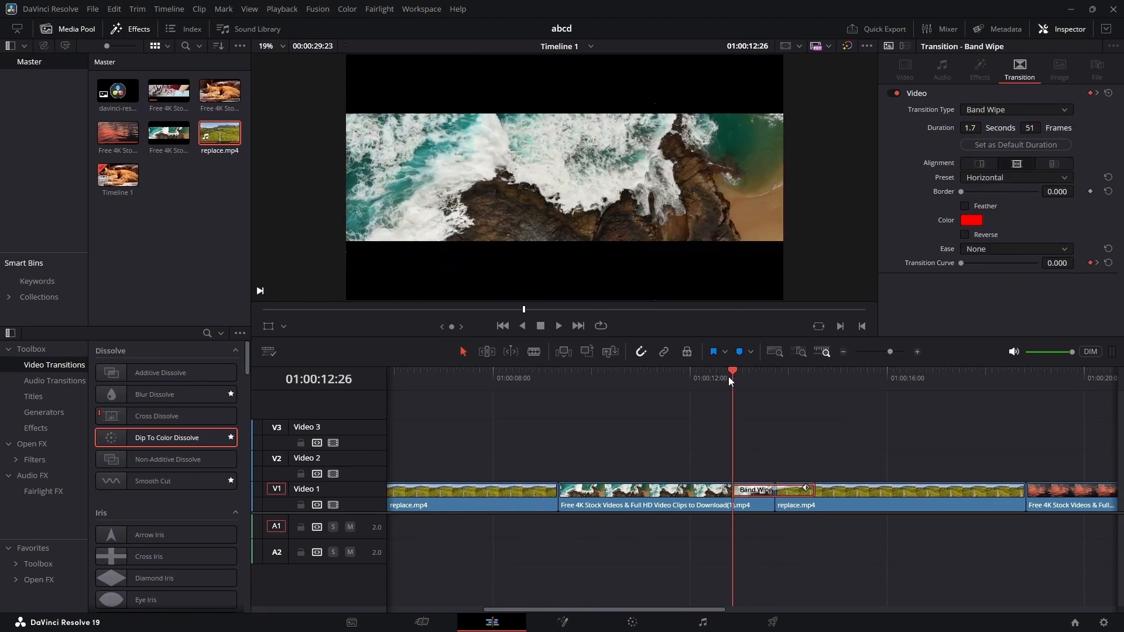
# Step: Delete everything from the timeline and place replace.mp4 followed directly by the red water clip on Video 1
pyautogui.hotkey('ctrl', 'a')
pyautogui.press('Delete')
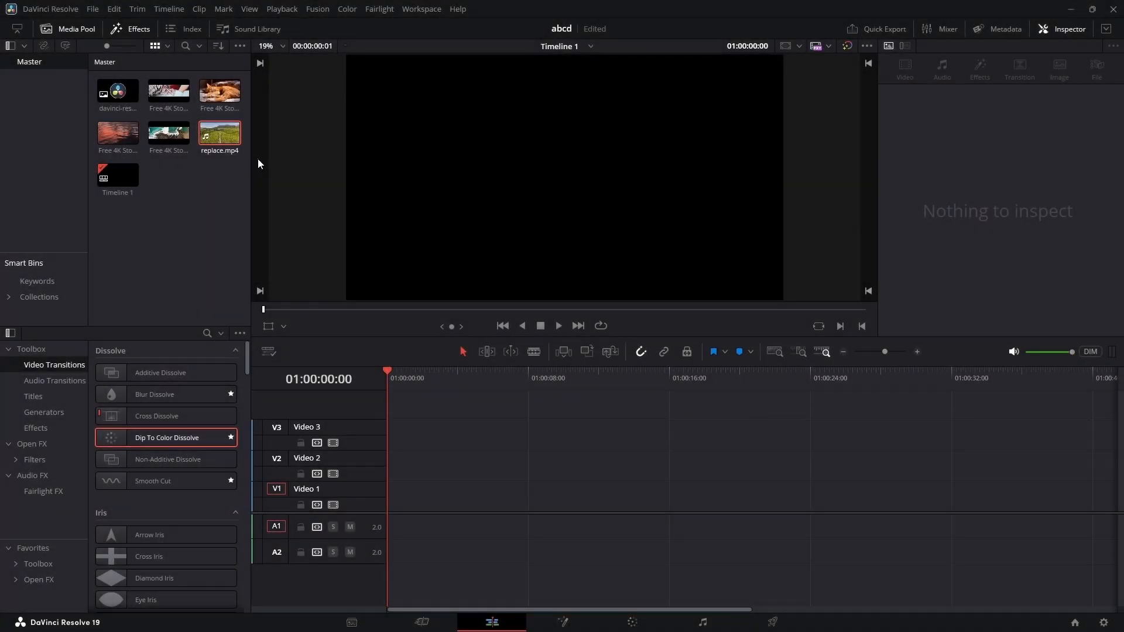
pyautogui.moveTo(217, 134); pyautogui.dragTo(404, 495)
pyautogui.moveTo(134, 144); pyautogui.dragTo(854, 506)
pyautogui.press('Delete')
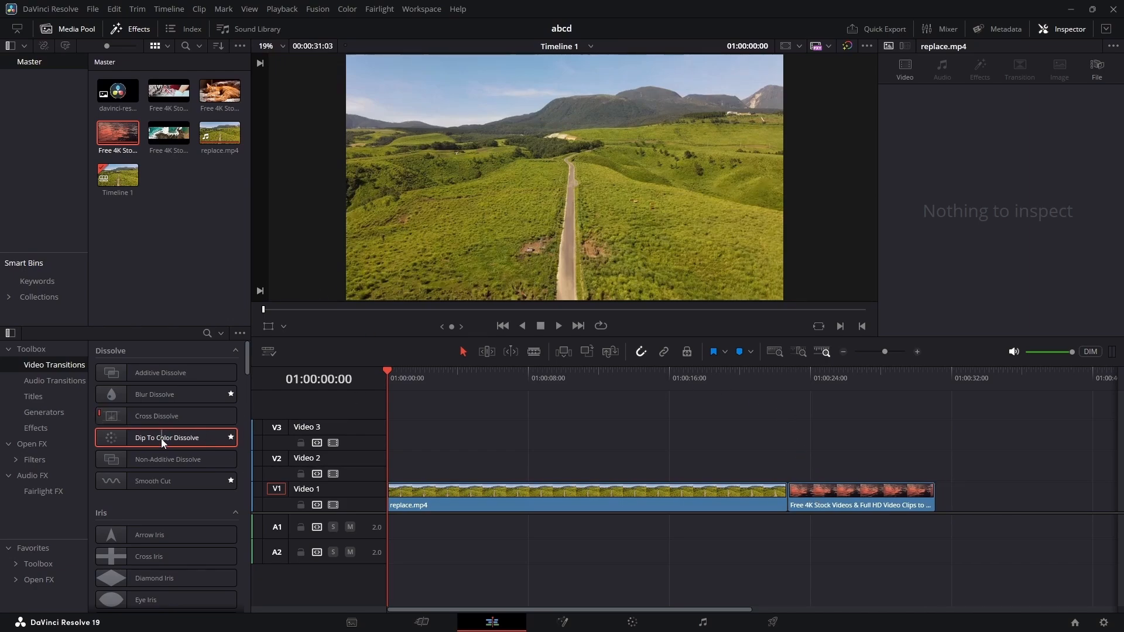
# Step: Try to add a dissolve transition at the cut between the untrimmed replace.mp4 and the red water clip
pyautogui.moveTo(629, 443); pyautogui.dragTo(792, 497)
pyautogui.moveTo(171, 417); pyautogui.dragTo(780, 494)
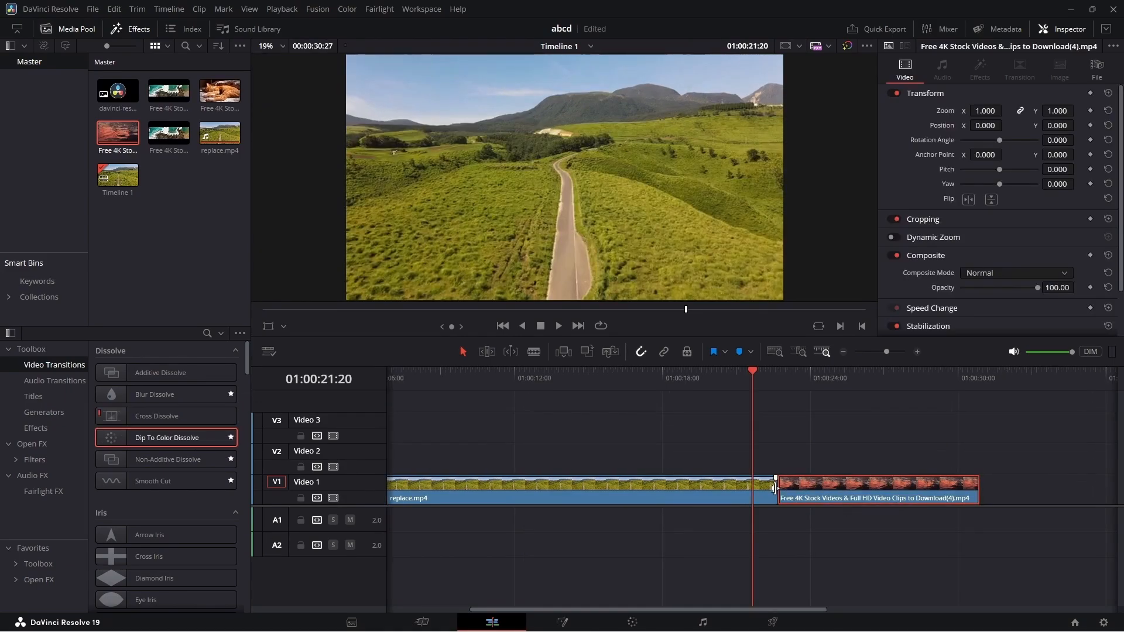
# Step: Add a Dip To Color Dissolve between replace.mp4 and the red water clip after trimming their facing ends and closing the gap
pyautogui.moveTo(776, 487); pyautogui.dragTo(793, 498)
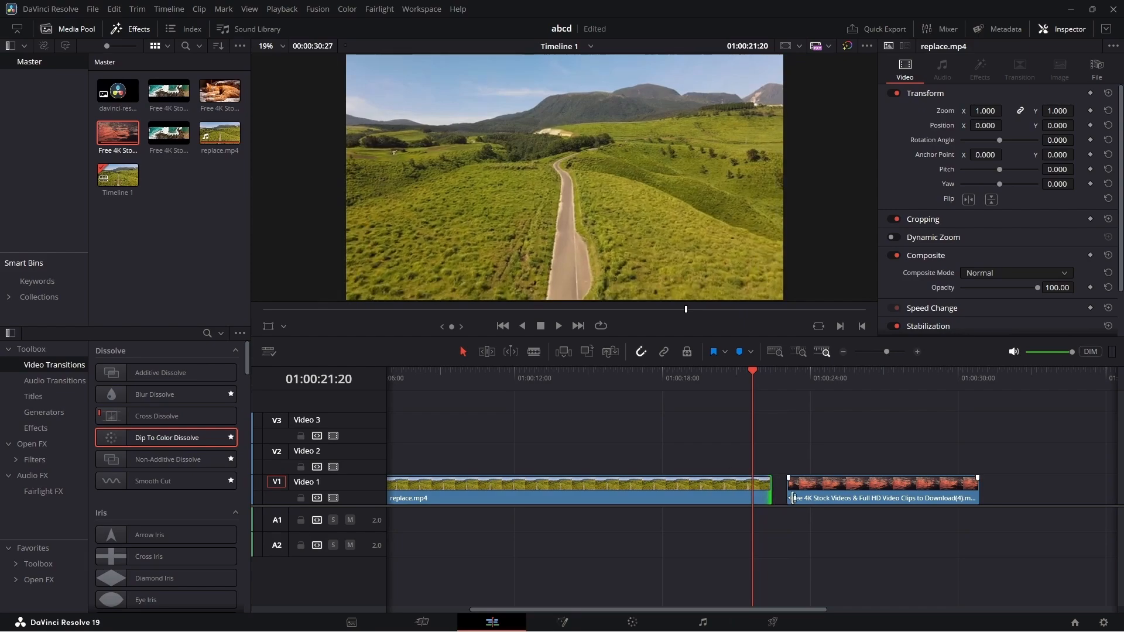
pyautogui.click(778, 501)
pyautogui.press('Delete')
pyautogui.moveTo(175, 436); pyautogui.dragTo(772, 490)
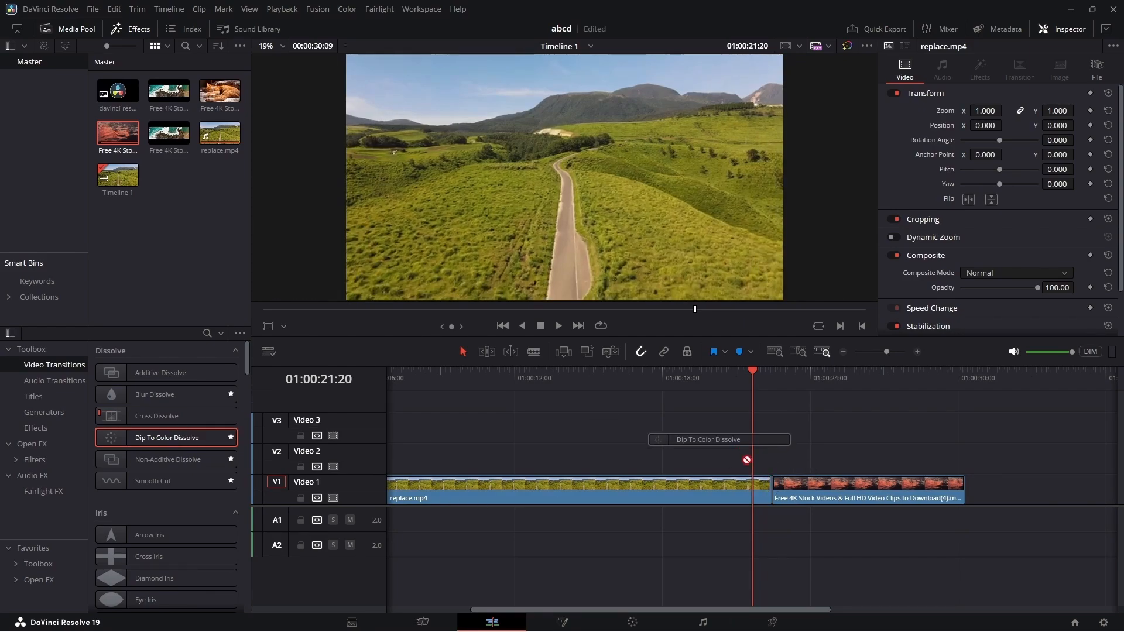
pyautogui.hotkey('ctrl', '=')
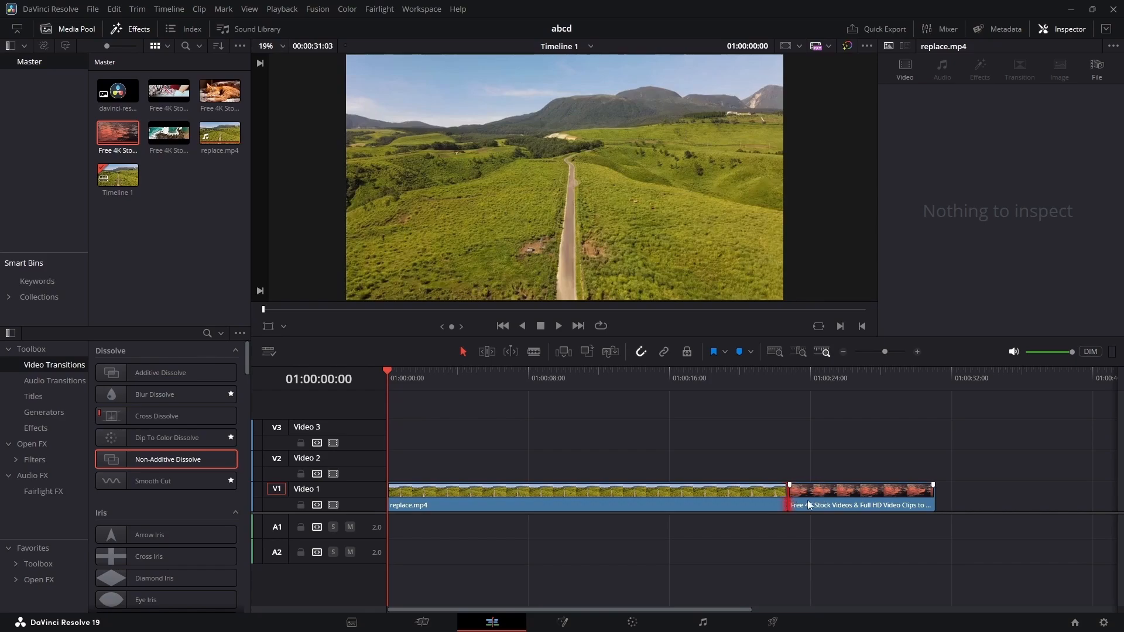
# Step: Apply Dip To Color Dissolve to the selected edit point between the two full-length clips, choosing to trim the clips
pyautogui.click(173, 440)
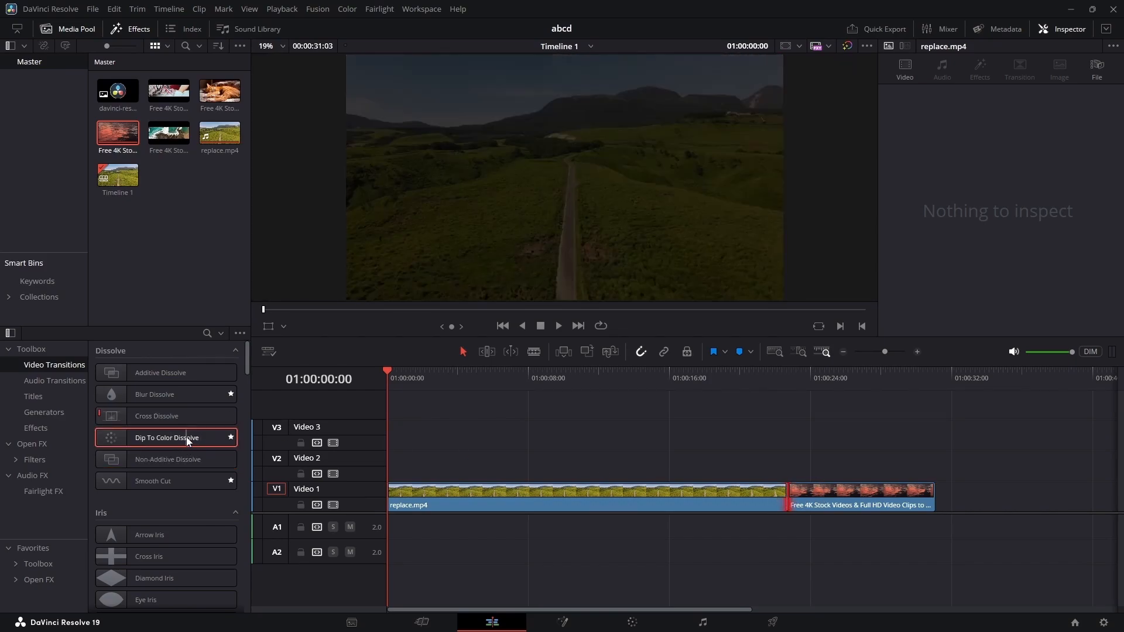
pyautogui.rightClick(188, 442)
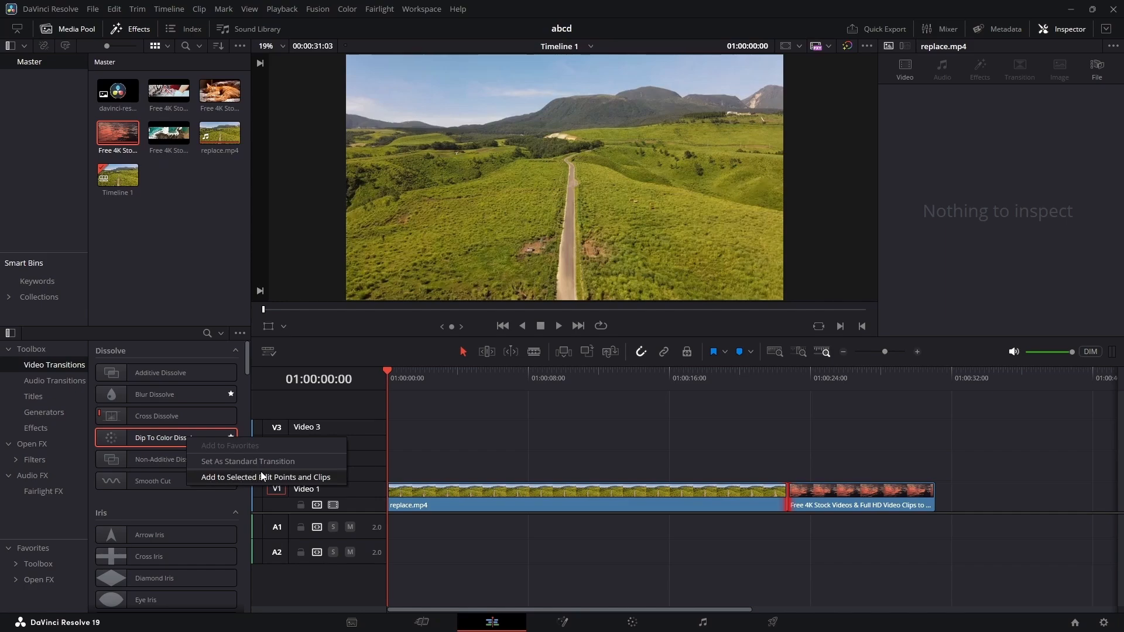
pyautogui.click(303, 477)
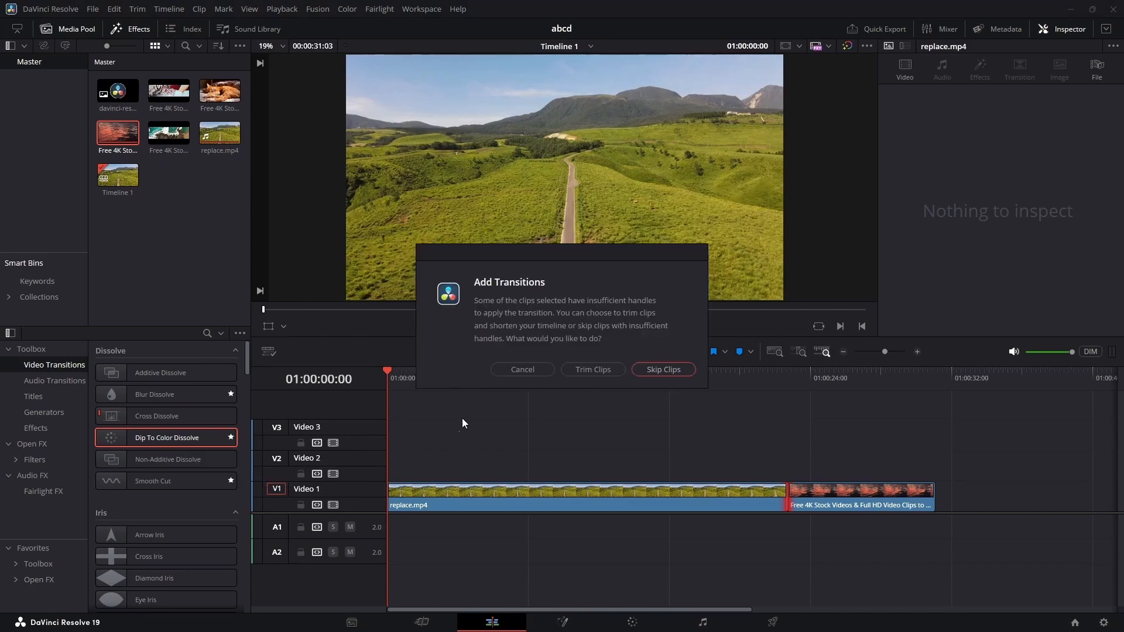
pyautogui.click(593, 370)
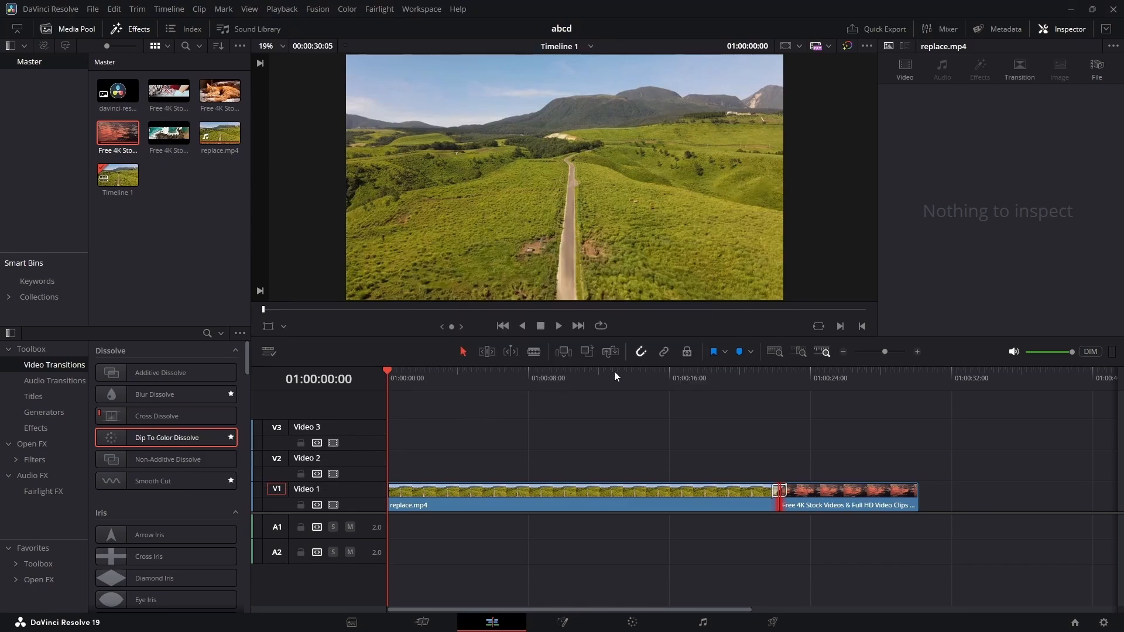
# Step: Play through the dissolve between replace.mp4 and the red water clip and inspect it closely on the timeline
pyautogui.click(773, 424)
pyautogui.click(766, 377)
pyautogui.press('space')
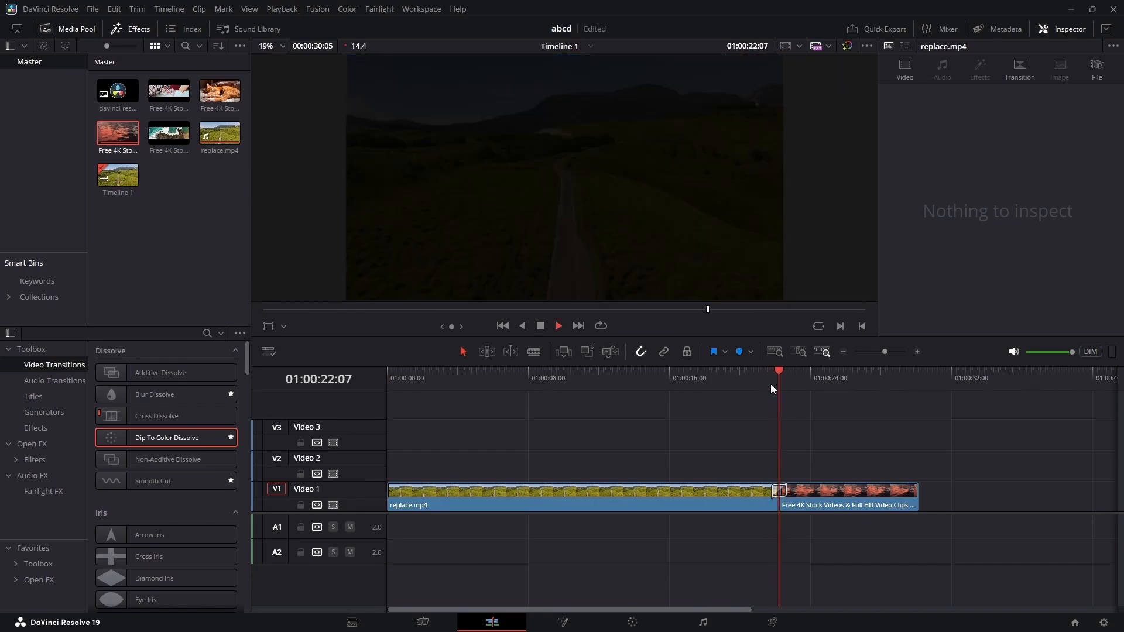
pyautogui.press('space')
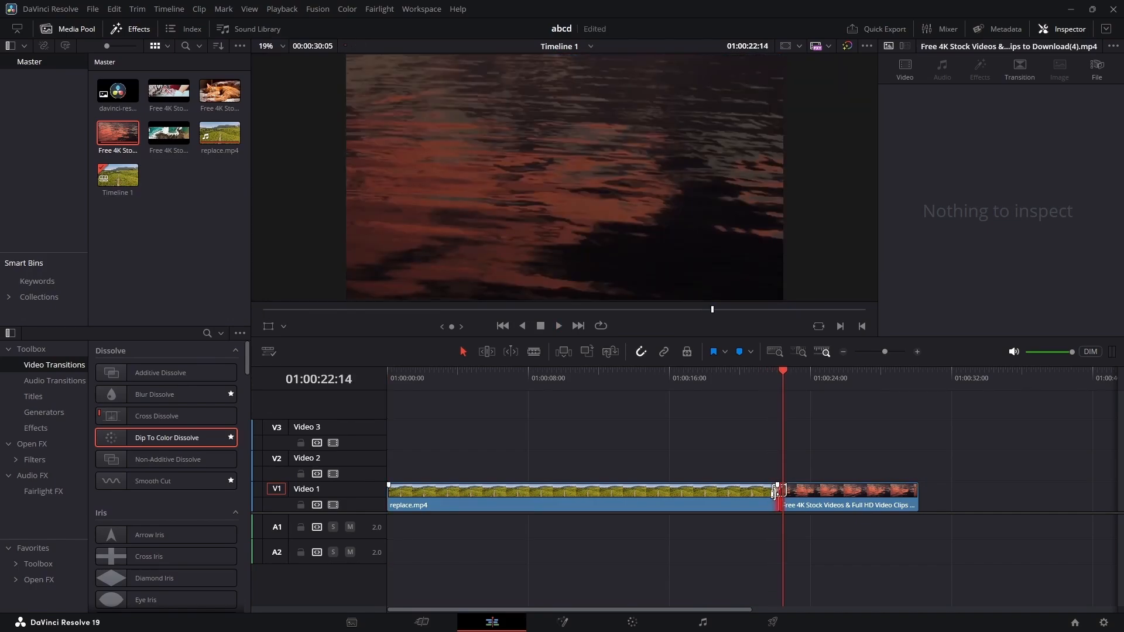
pyautogui.scroll(4, 773, 497)
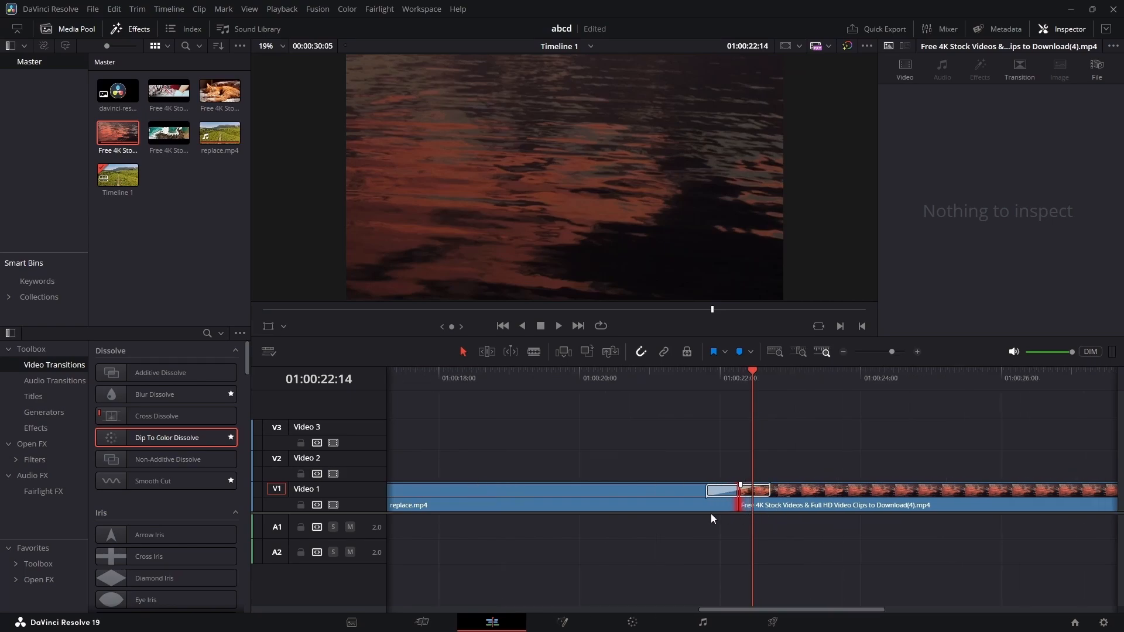
pyautogui.click(713, 497)
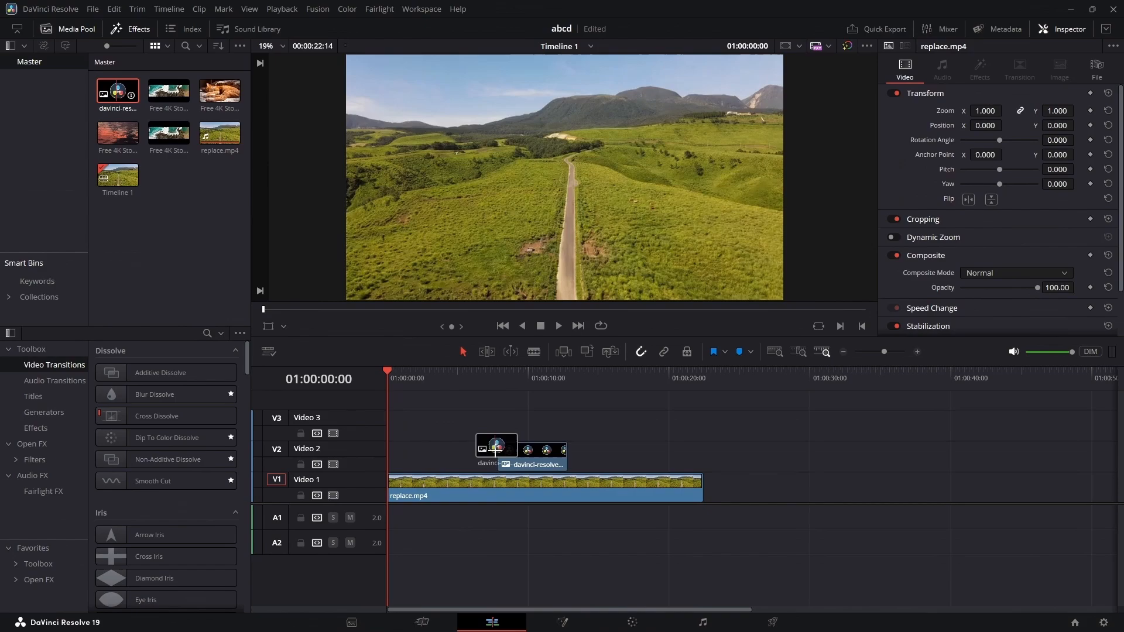
# Step: Place the DaVinci Resolve logo image on Video 2 at about 2 seconds above replace.mp4 and bring the playhead over it
pyautogui.moveTo(495, 450); pyautogui.dragTo(416, 451)
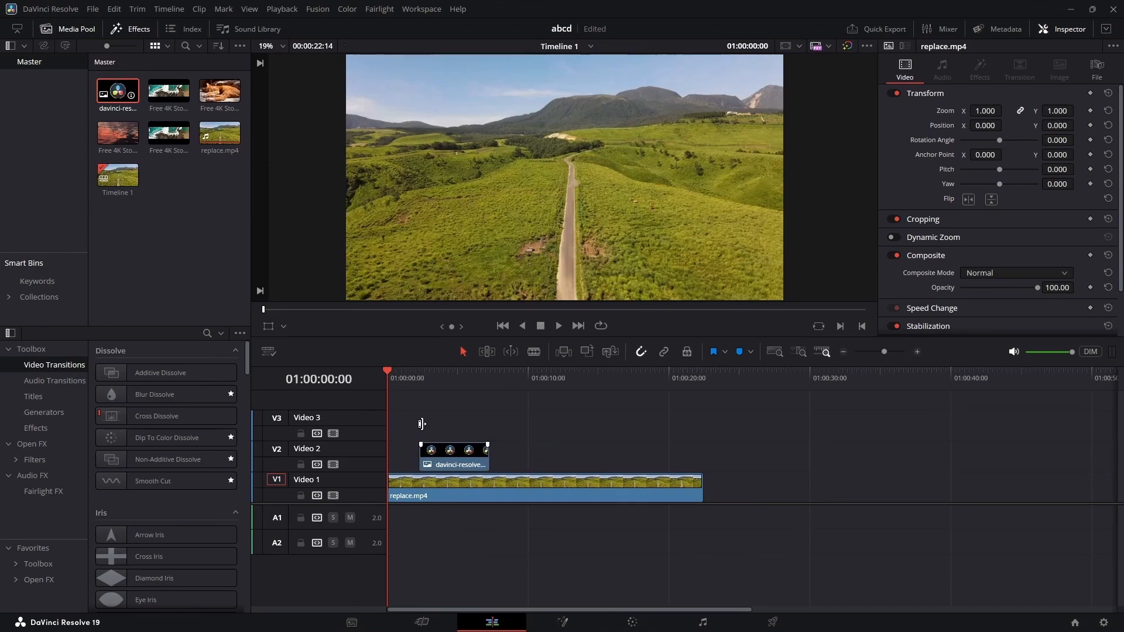
pyautogui.click(450, 459)
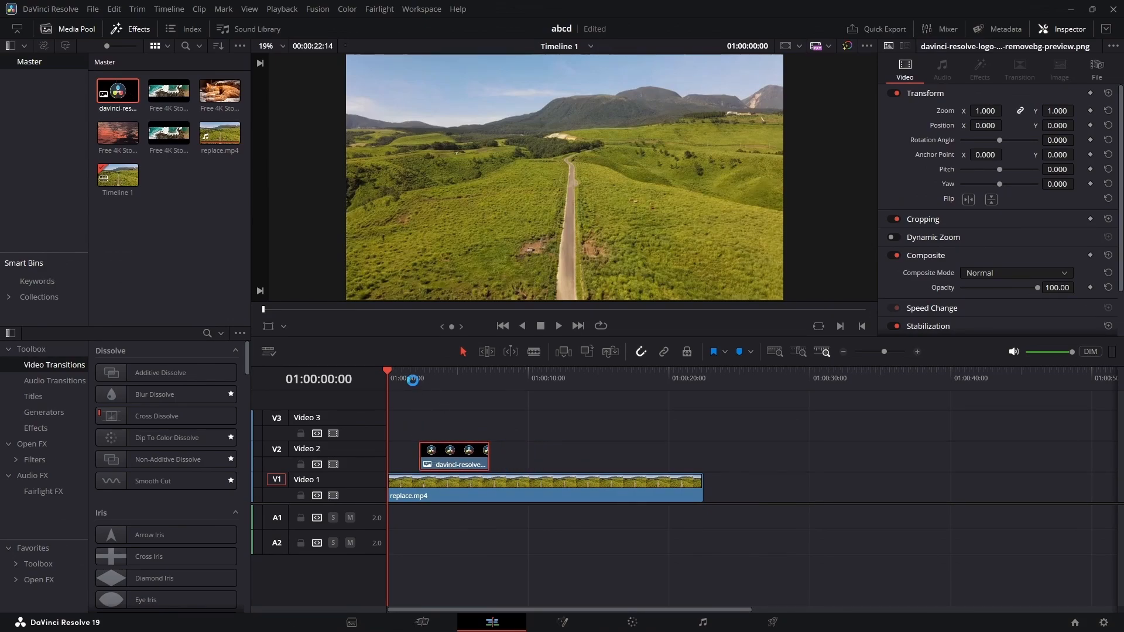
pyautogui.moveTo(412, 381)
pyautogui.mouseDown()
pyautogui.moveTo(447, 387)
pyautogui.moveTo(425, 390)
pyautogui.mouseUp()
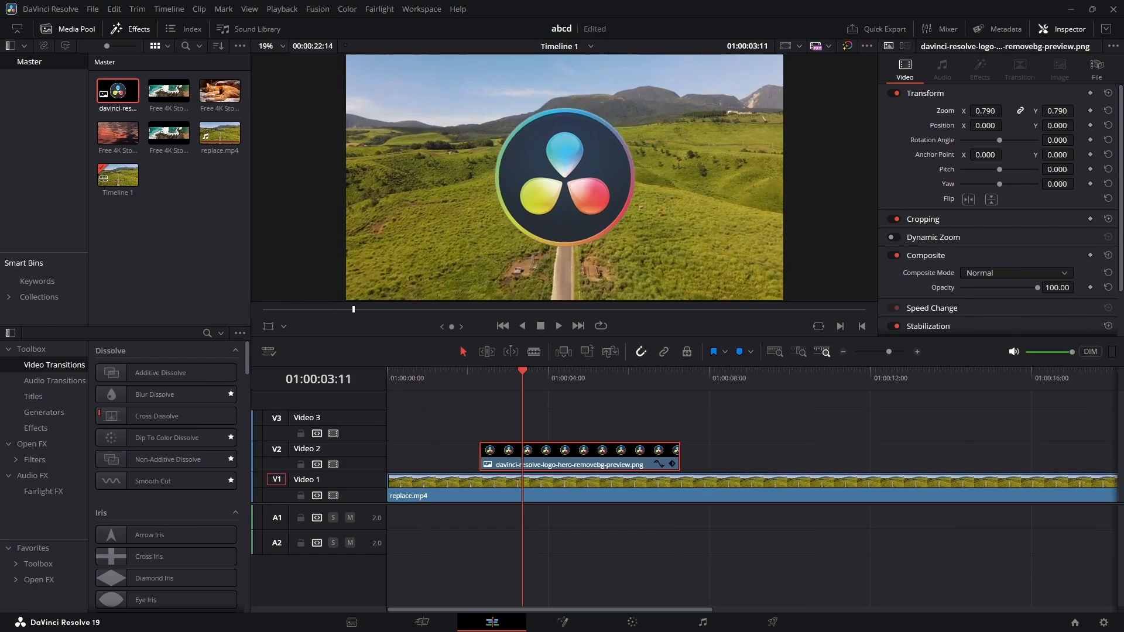
# Step: Set the logo image's zoom to 1.15 and shift its position to X 169 and Y -72
pyautogui.click(985, 111)
pyautogui.write('1.15')
pyautogui.press('Return')
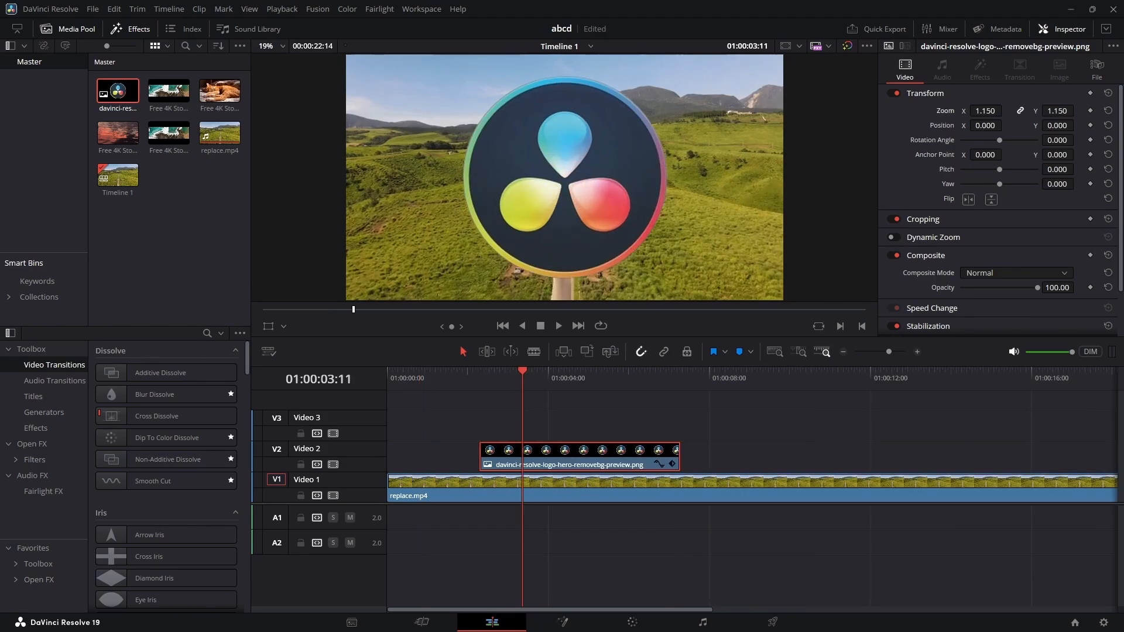
pyautogui.moveTo(989, 128); pyautogui.dragTo(1077, 125)
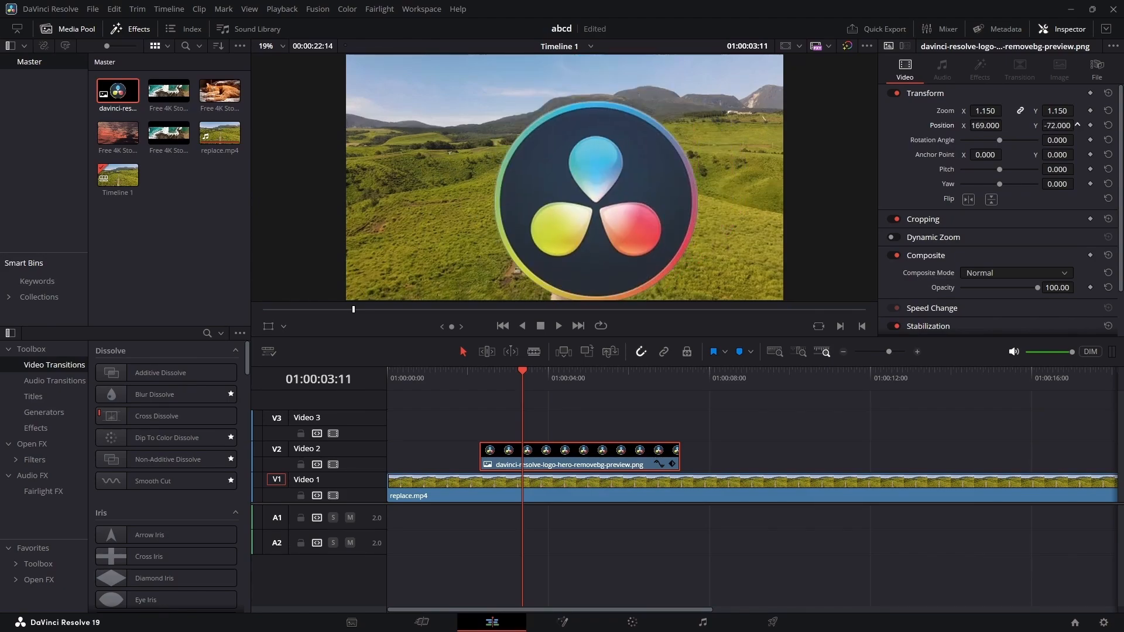
# Step: Reset the logo image's position and bring its zoom to 0
pyautogui.click(1108, 125)
pyautogui.click(1108, 112)
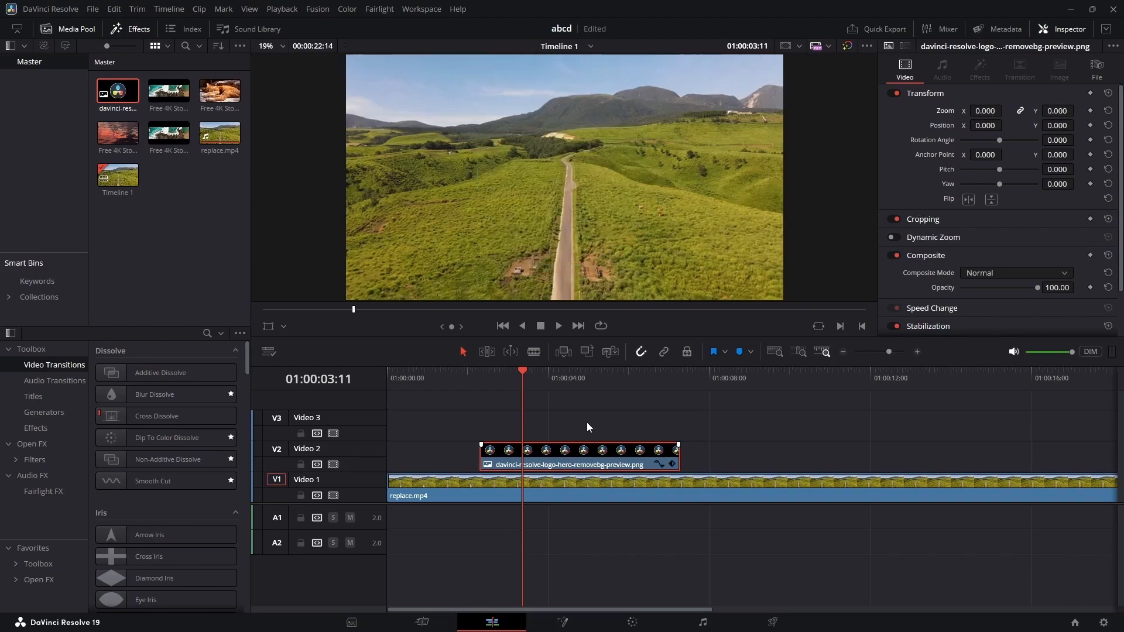
# Step: Keyframe the logo image's zoom from 0 near the start of its clip up to 0.720 at 01:00:03:16
pyautogui.moveTo(521, 372); pyautogui.dragTo(487, 378)
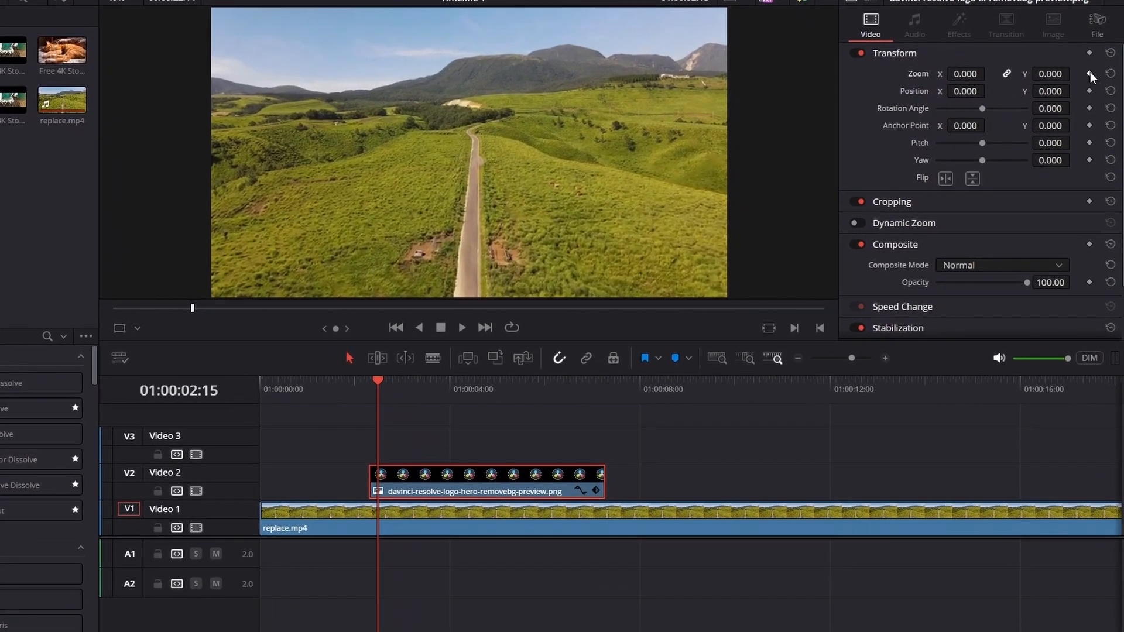
pyautogui.click(1089, 73)
pyautogui.moveTo(381, 382); pyautogui.dragTo(404, 382)
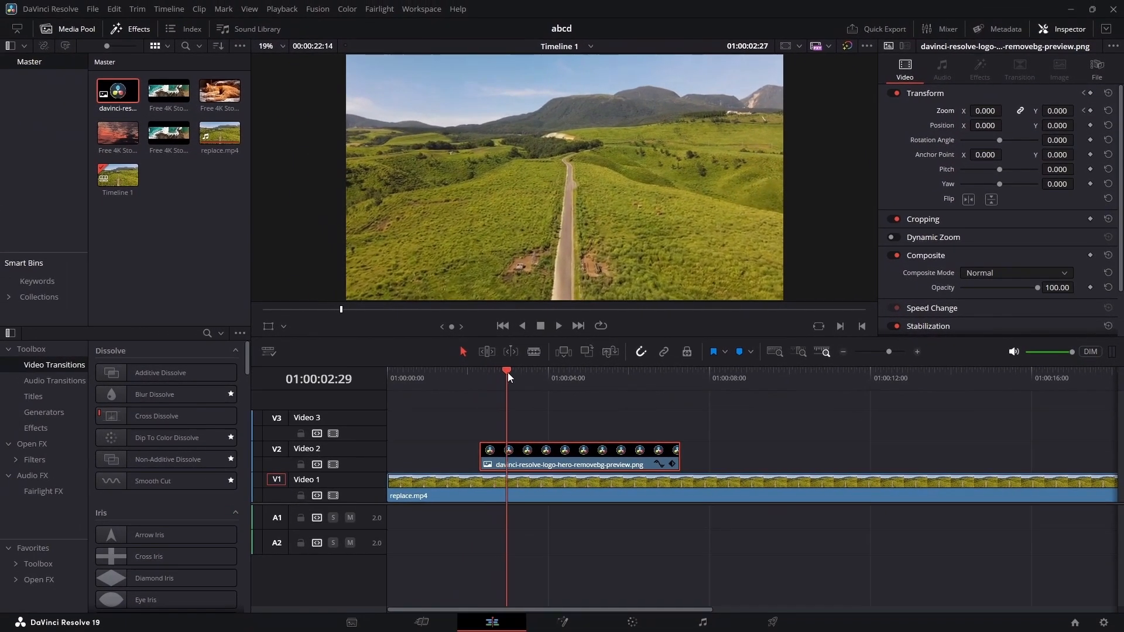
pyautogui.moveTo(508, 372); pyautogui.dragTo(530, 373)
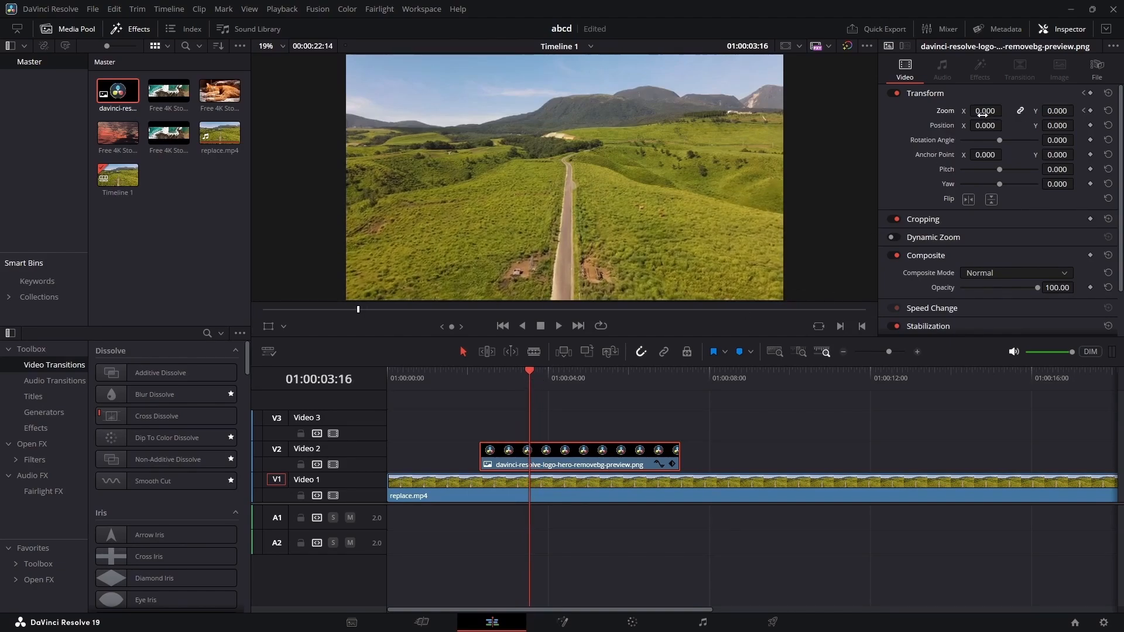
pyautogui.moveTo(985, 110); pyautogui.dragTo(758, 361)
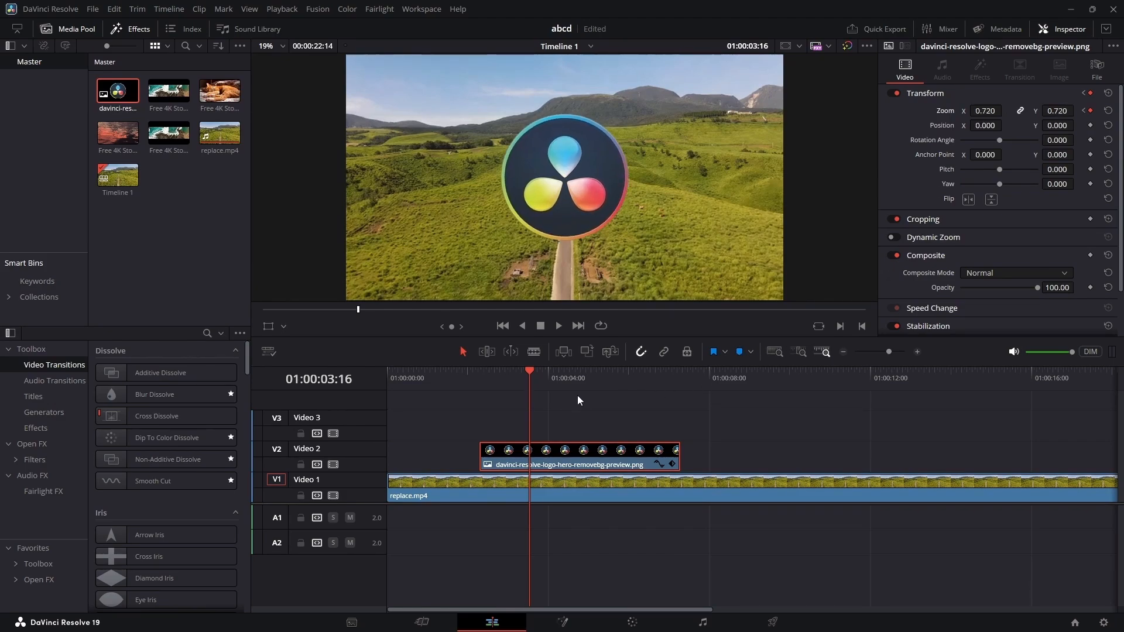
# Step: Play back the logo's zoom animation from just before its clip begins
pyautogui.click(474, 379)
pyautogui.click(459, 421)
pyautogui.press('space')
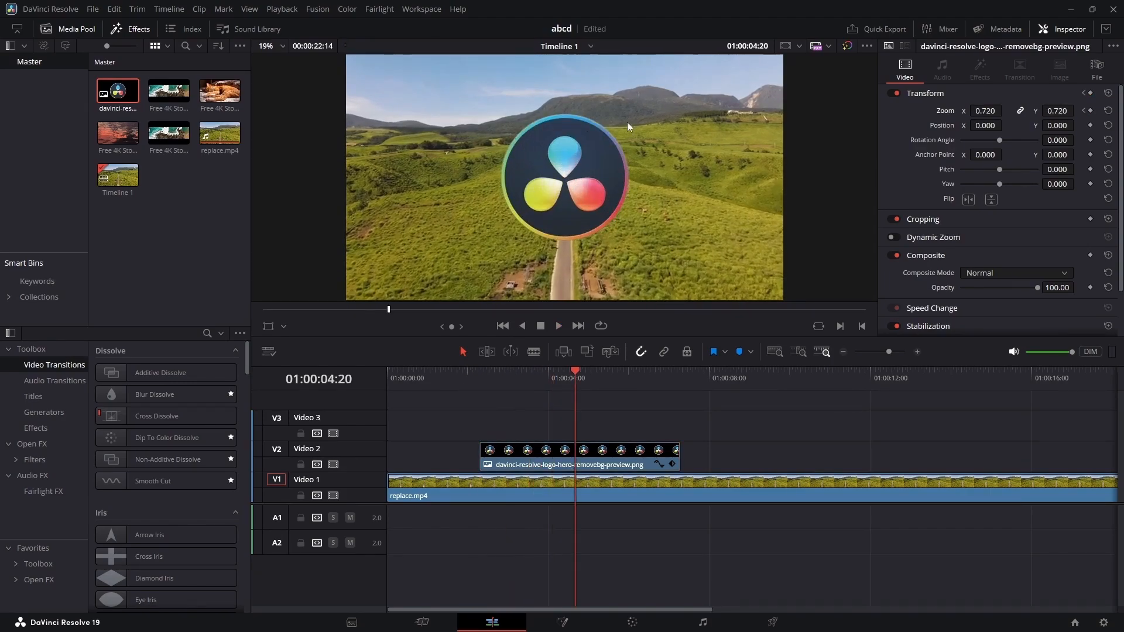
pyautogui.press('[')
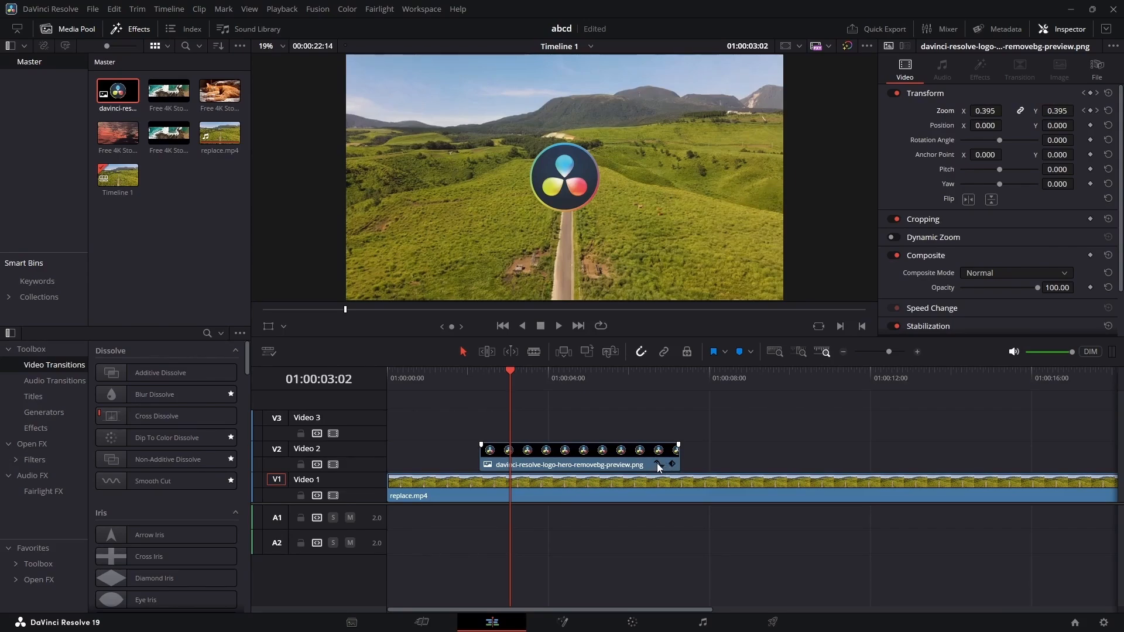
# Step: Show the logo clip's Zoom X curve and reshape the easing at its second keyframe with the curve handle
pyautogui.click(658, 465)
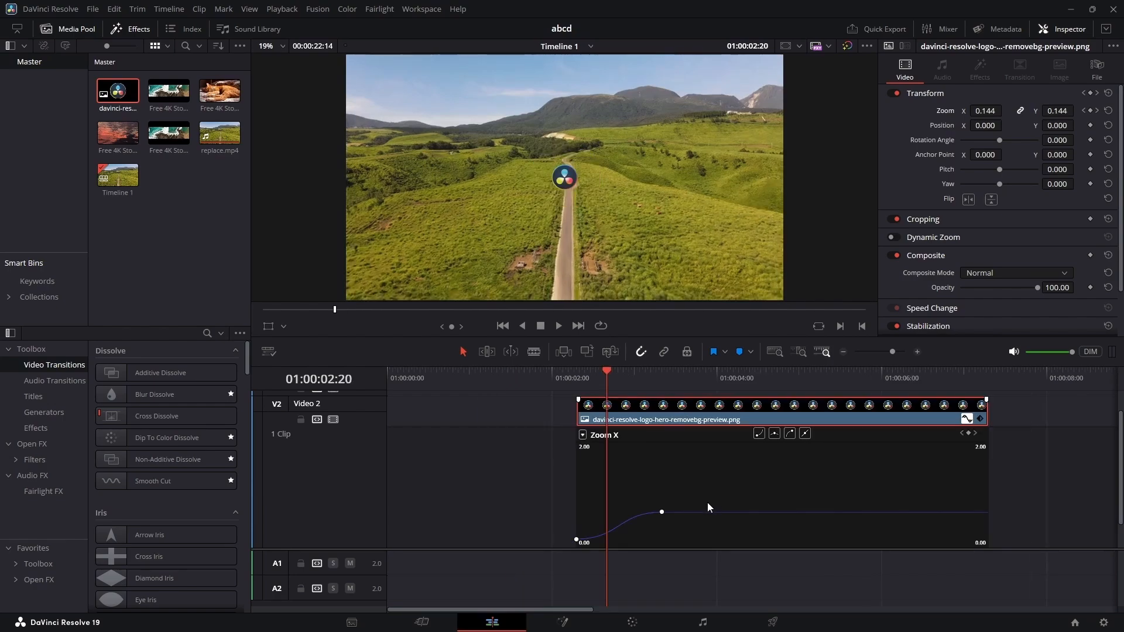
pyautogui.click(661, 512)
pyautogui.moveTo(646, 512)
pyautogui.mouseDown()
pyautogui.moveTo(632, 497)
pyautogui.moveTo(647, 508)
pyautogui.moveTo(661, 479)
pyautogui.moveTo(627, 504)
pyautogui.mouseUp()
pyautogui.click(570, 379)
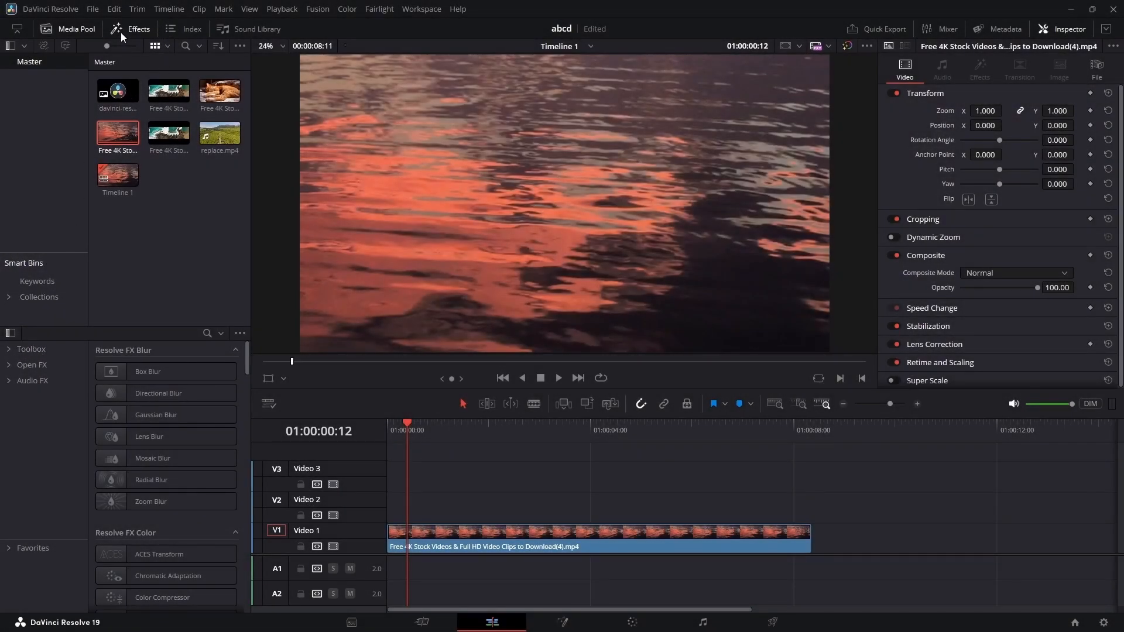
# Step: Find the Dark Box Text Lower Third title and place it on Video 2 at about 1.6 seconds, above the red water clip
pyautogui.click(9, 350)
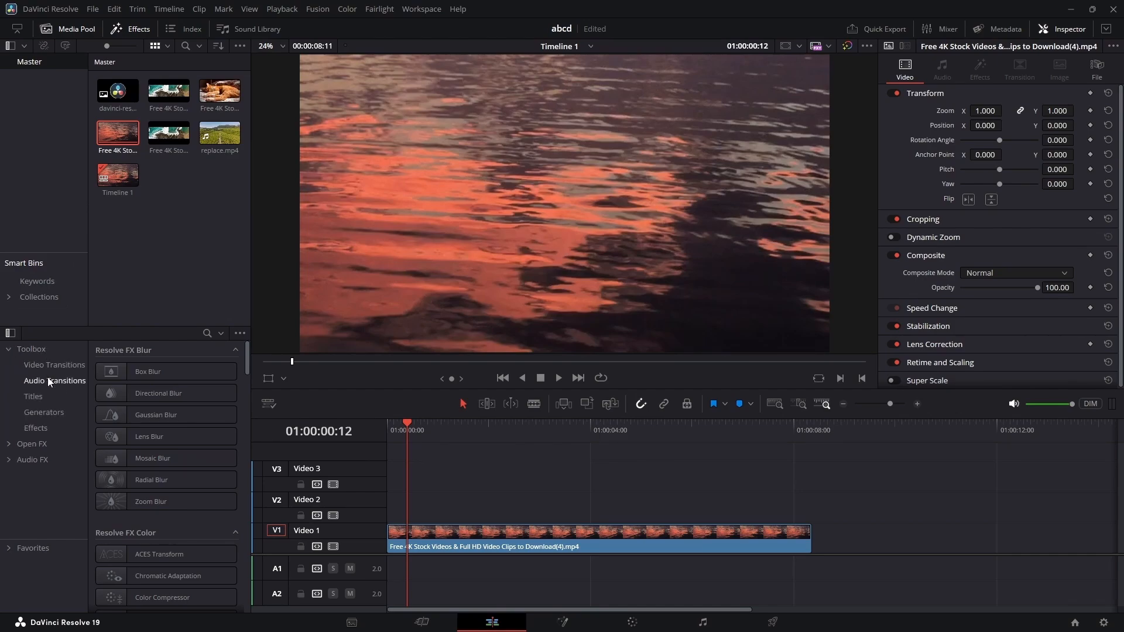
pyautogui.click(39, 398)
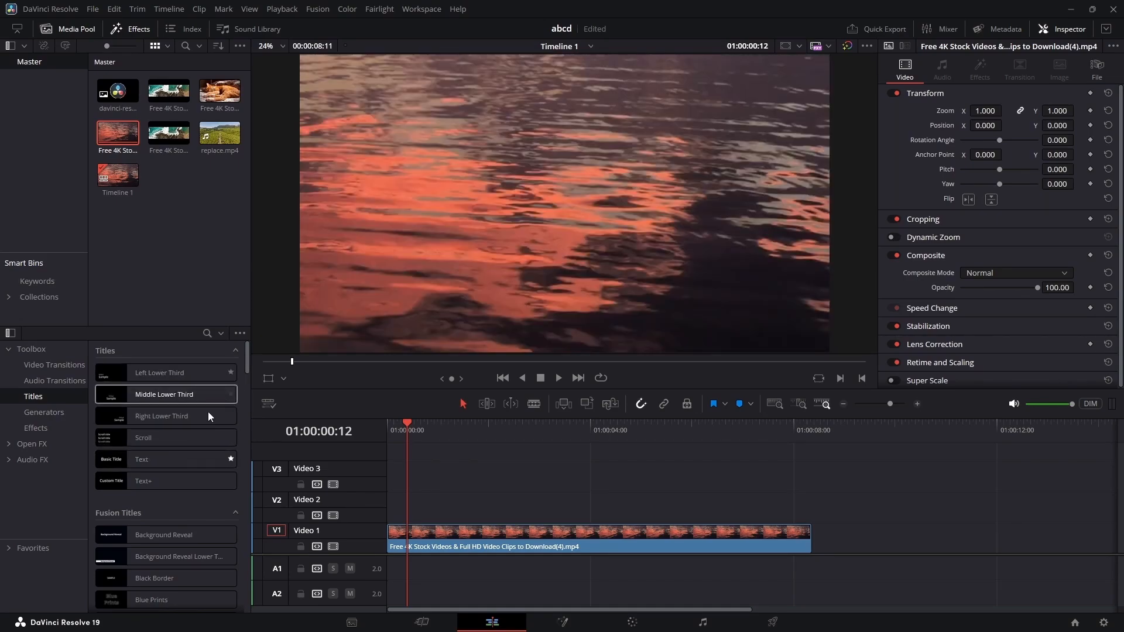
pyautogui.scroll(-2, 233, 422)
pyautogui.scroll(-12, 237, 411)
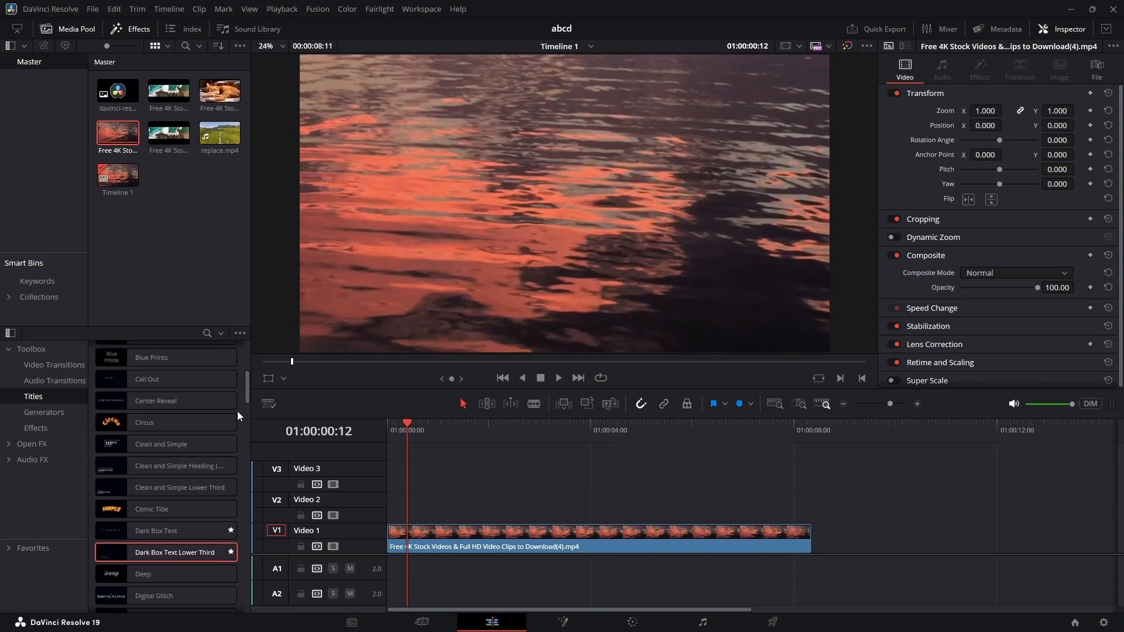
pyautogui.moveTo(153, 481); pyautogui.dragTo(468, 505)
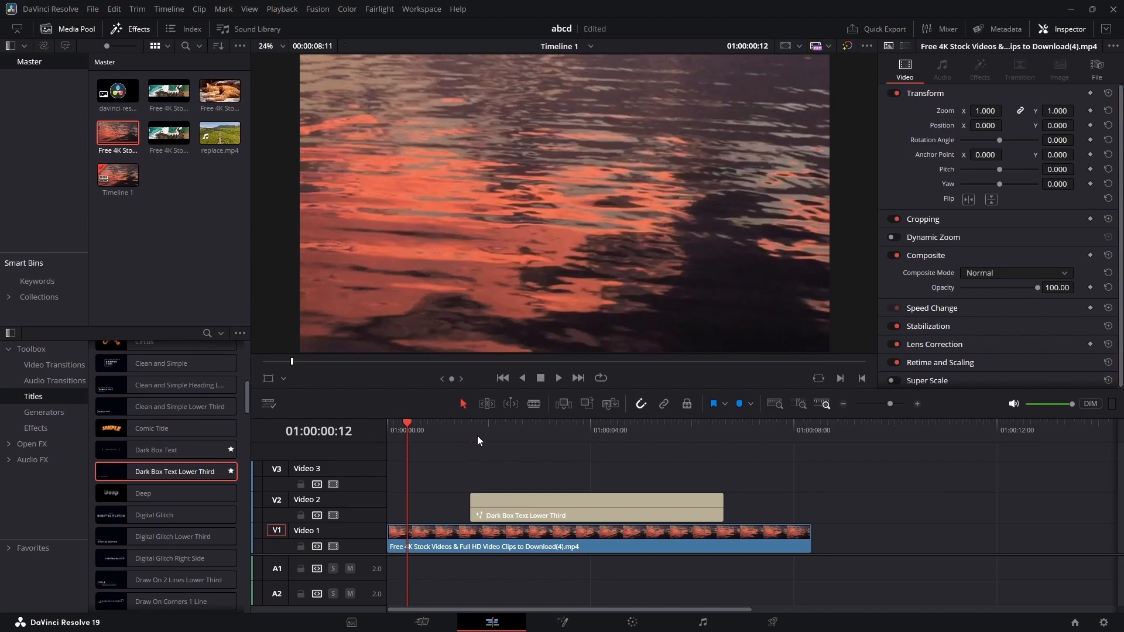
# Step: Shorten the Dark Box Text Lower Third title to end at about 4 seconds and preview it near 01:00:03:07
pyautogui.click(593, 507)
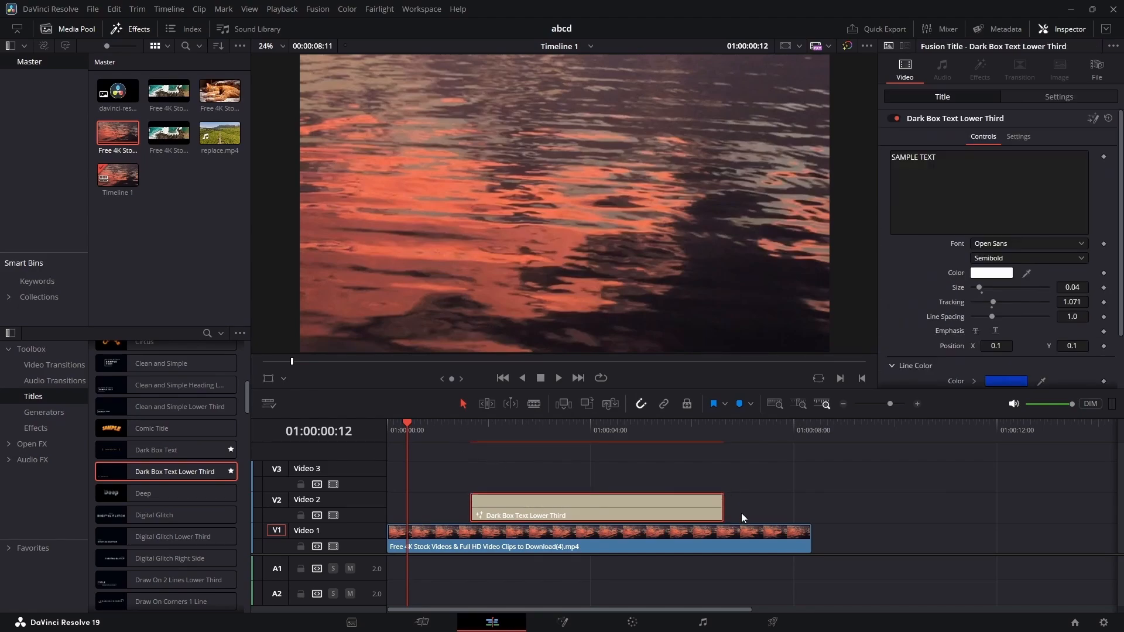
pyautogui.moveTo(720, 512); pyautogui.dragTo(581, 514)
pyautogui.click(552, 431)
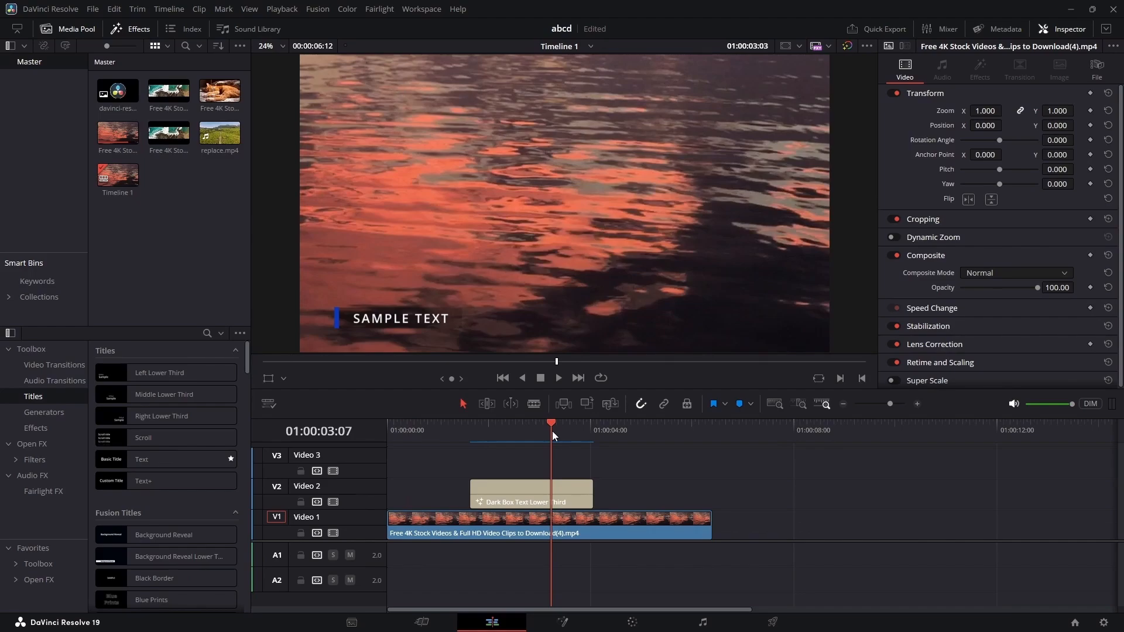
# Step: Set the lower third's text to "Hi" in bright green at size 0.0485
pyautogui.moveTo(939, 157); pyautogui.dragTo(875, 153)
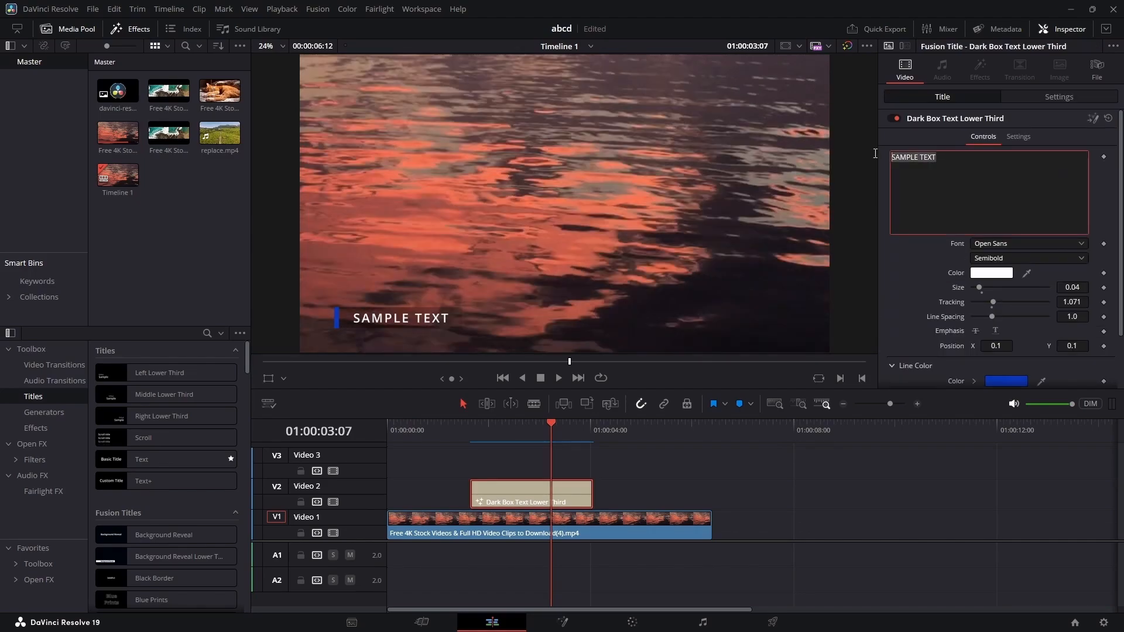
pyautogui.write('Hi')
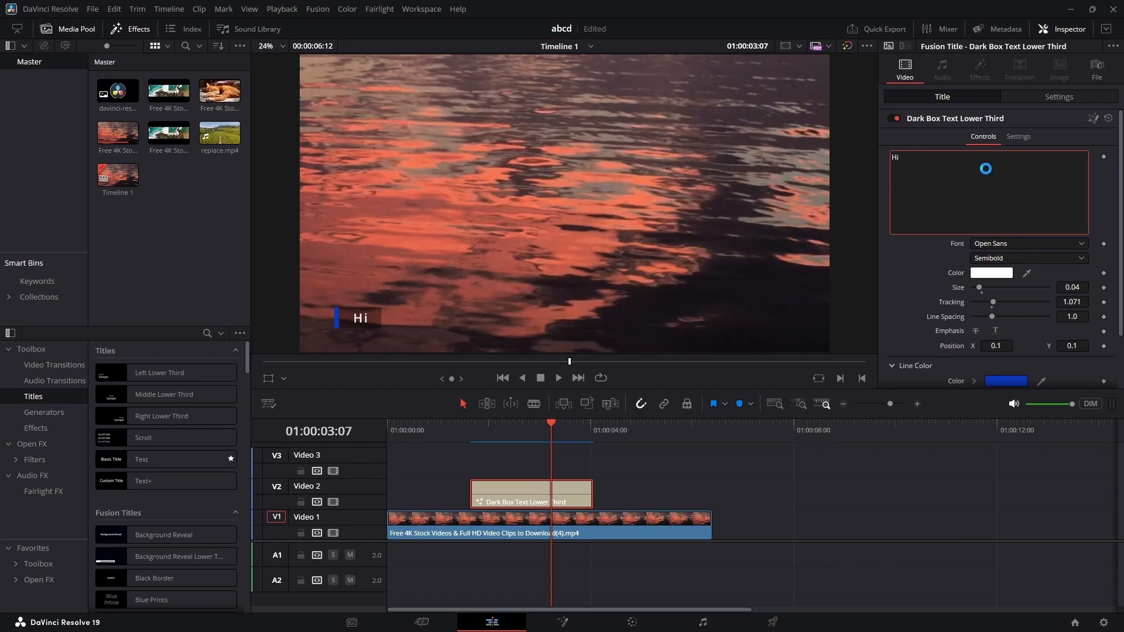
pyautogui.click(1005, 280)
pyautogui.moveTo(603, 190); pyautogui.dragTo(810, 166)
pyautogui.click(865, 200)
pyautogui.press('Return')
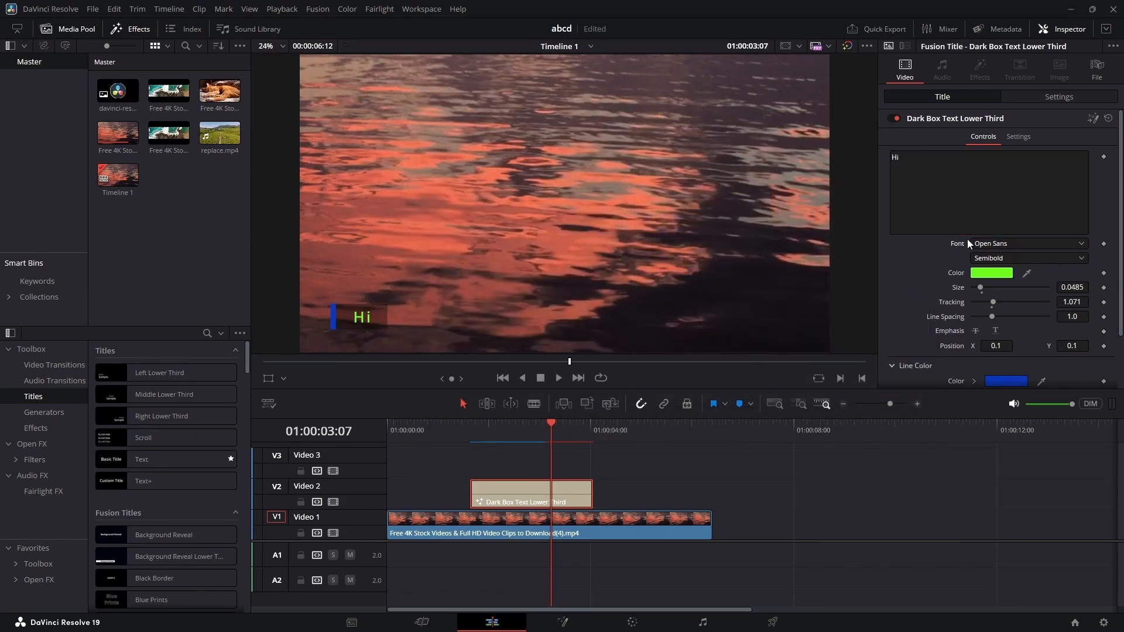
# Step: Change the title's font to Noto Sans Armenian in the Bold style
pyautogui.click(974, 243)
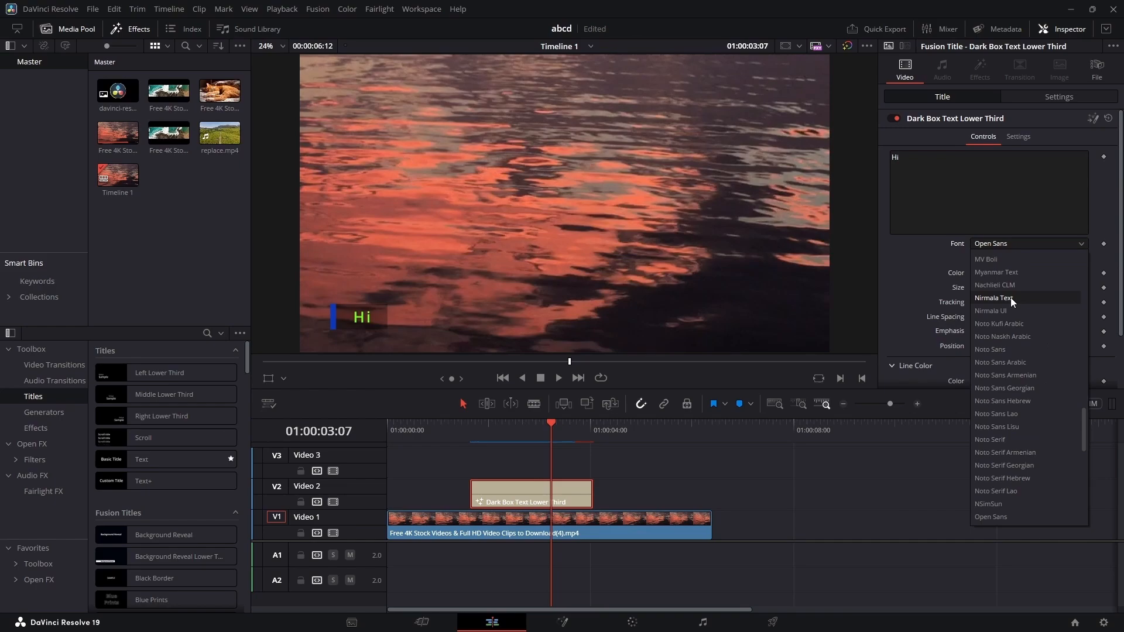
pyautogui.click(1002, 346)
pyautogui.click(1013, 258)
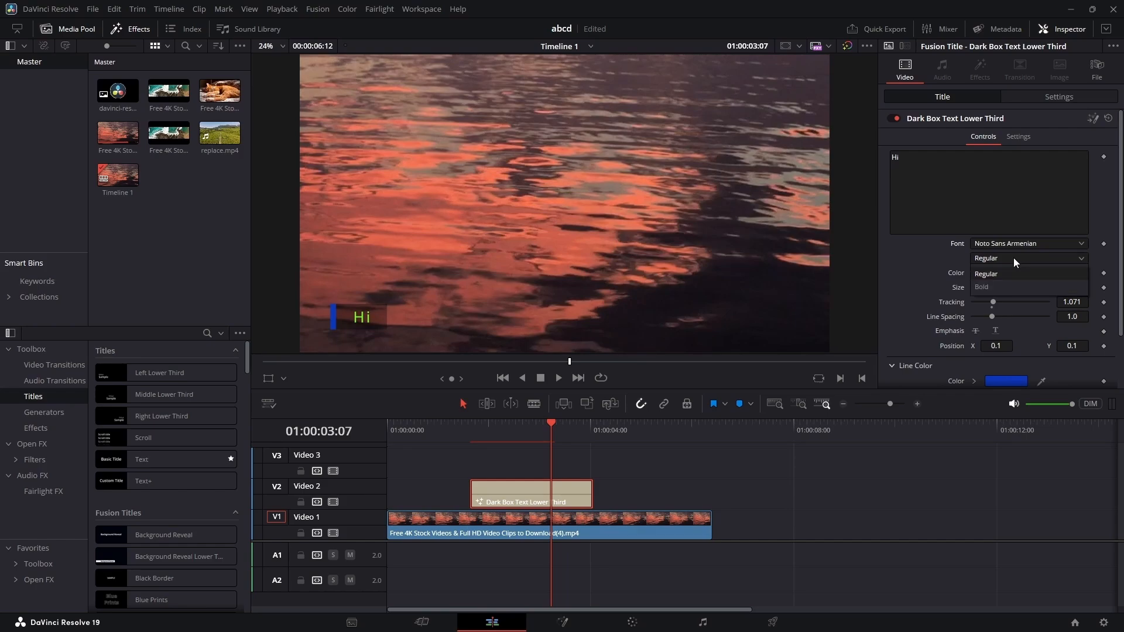
pyautogui.click(998, 288)
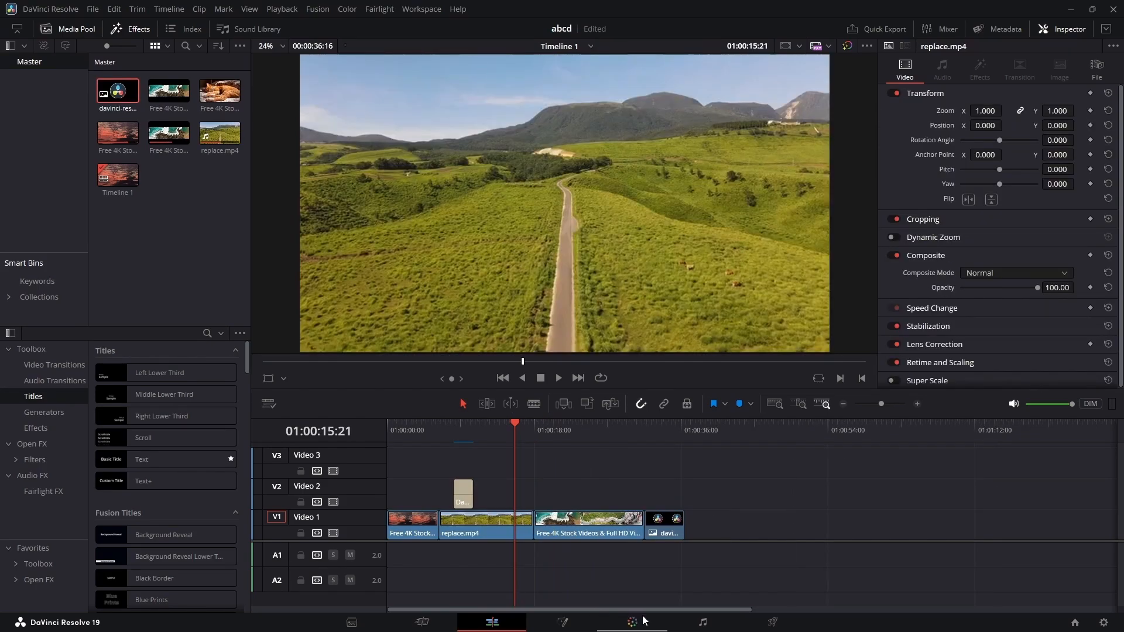
# Step: Open the Color page and view each timeline clip in turn, from the logo image back to the red water clip
pyautogui.click(634, 621)
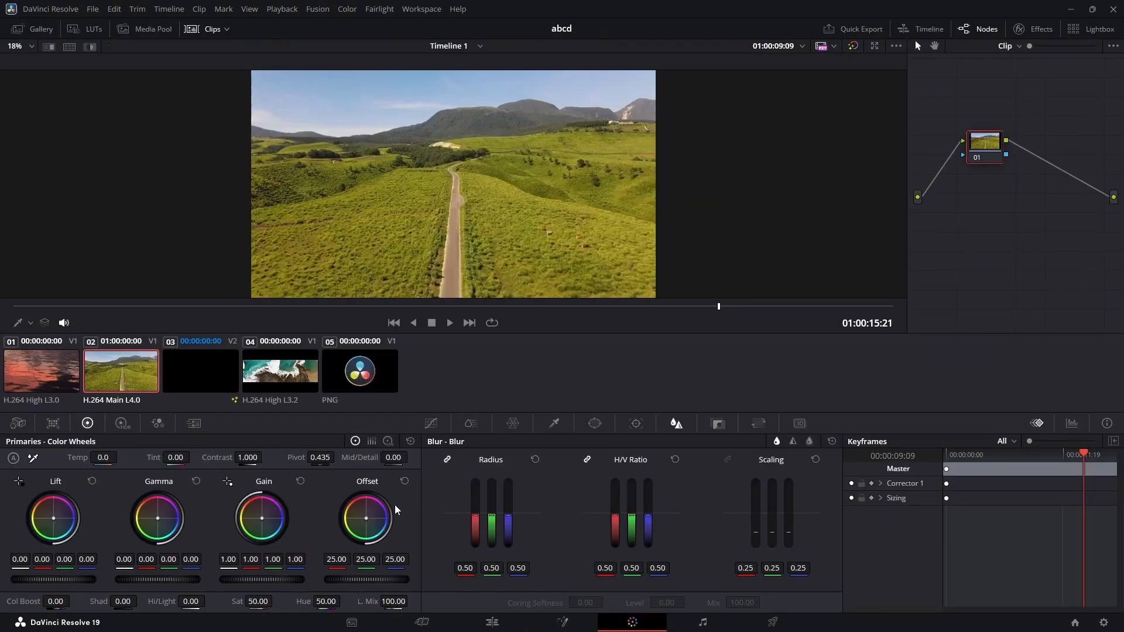
pyautogui.click(377, 388)
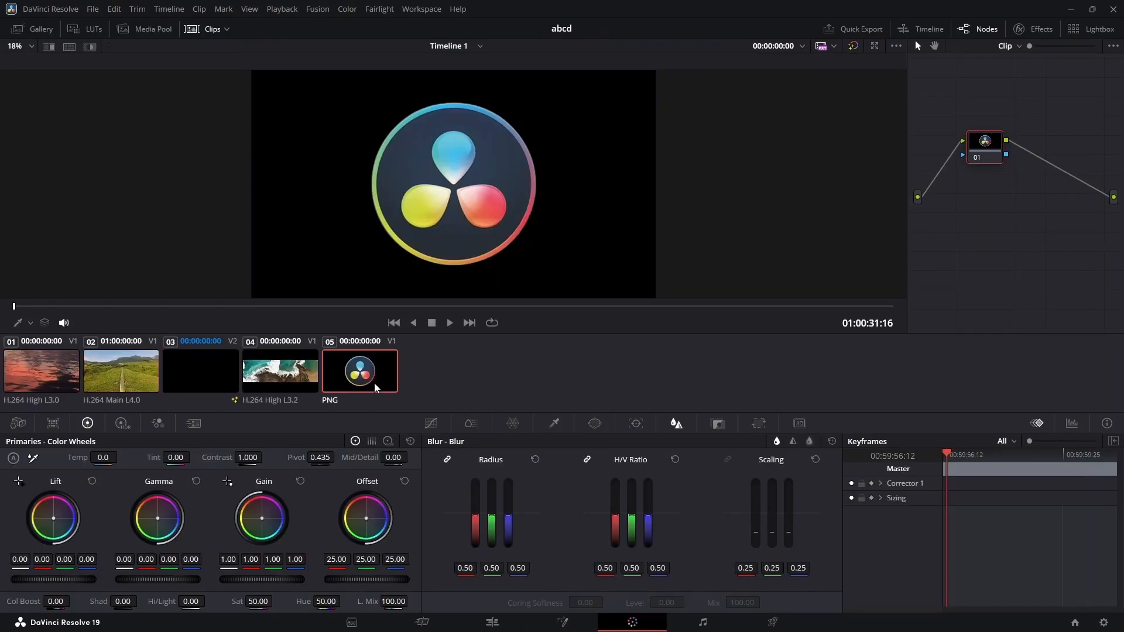
pyautogui.click(285, 380)
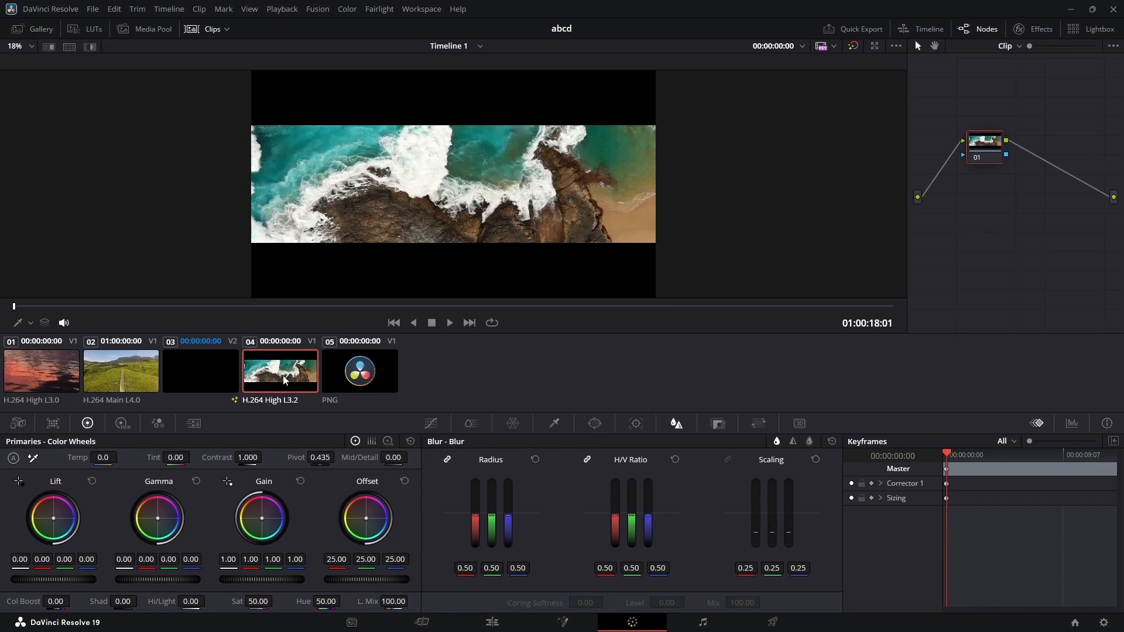
pyautogui.click(169, 378)
pyautogui.click(140, 380)
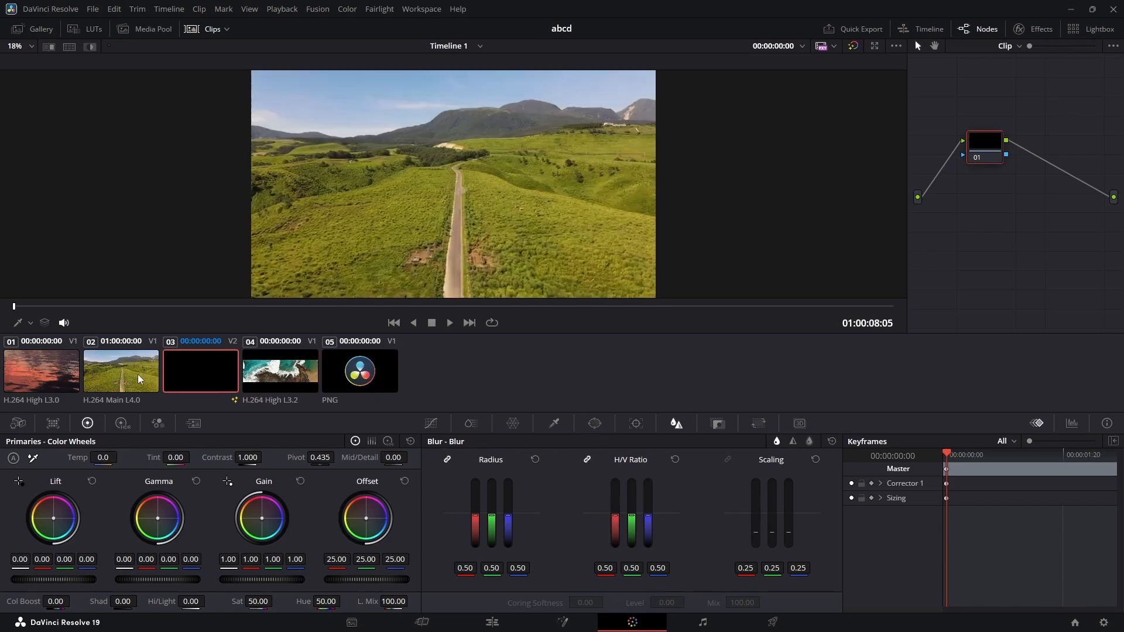
pyautogui.click(141, 379)
pyautogui.click(64, 382)
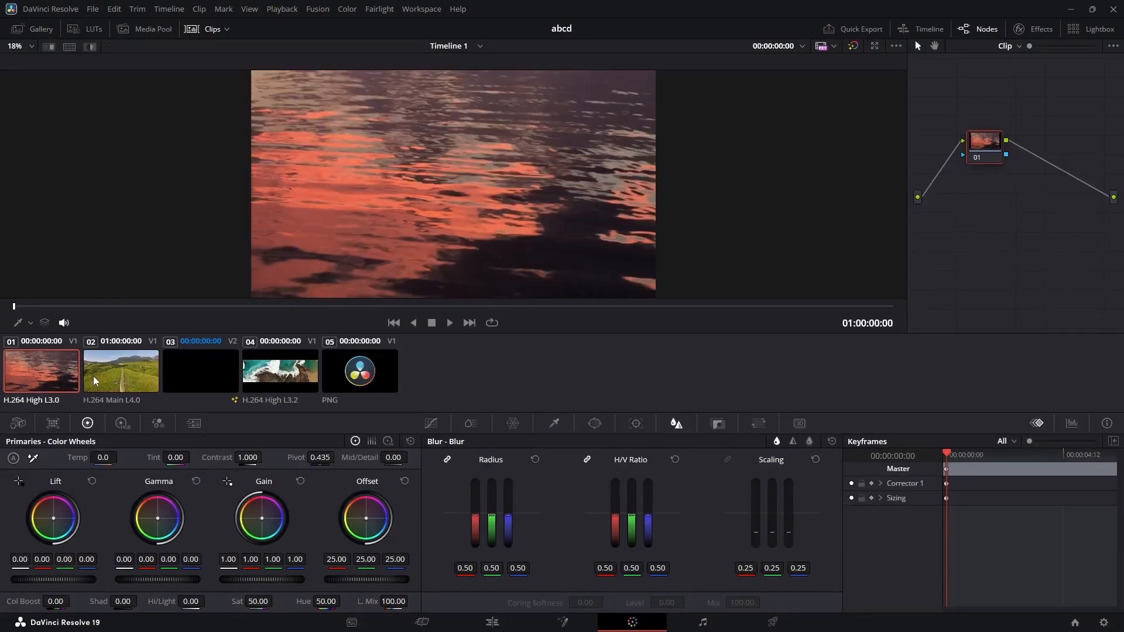
# Step: Raise the master Lift of the green field clip to about 0.03 and review the clip on the Edit page
pyautogui.click(111, 381)
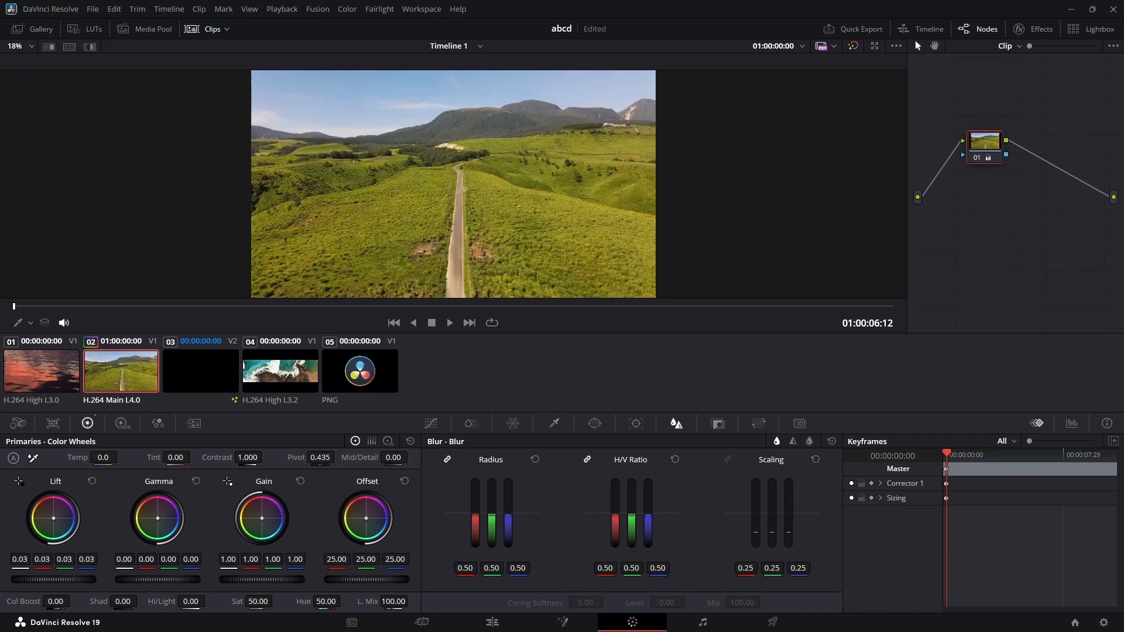
pyautogui.moveTo(53, 579); pyautogui.dragTo(59, 580)
pyautogui.click(492, 622)
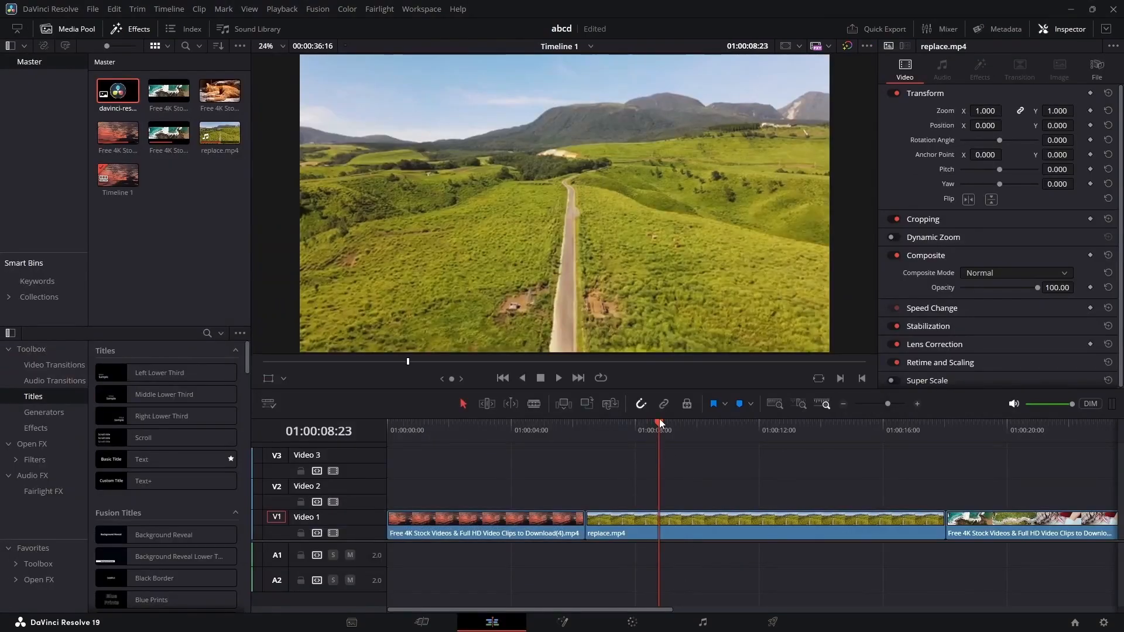
pyautogui.moveTo(659, 419)
pyautogui.mouseDown()
pyautogui.moveTo(688, 424)
pyautogui.moveTo(665, 426)
pyautogui.mouseUp()
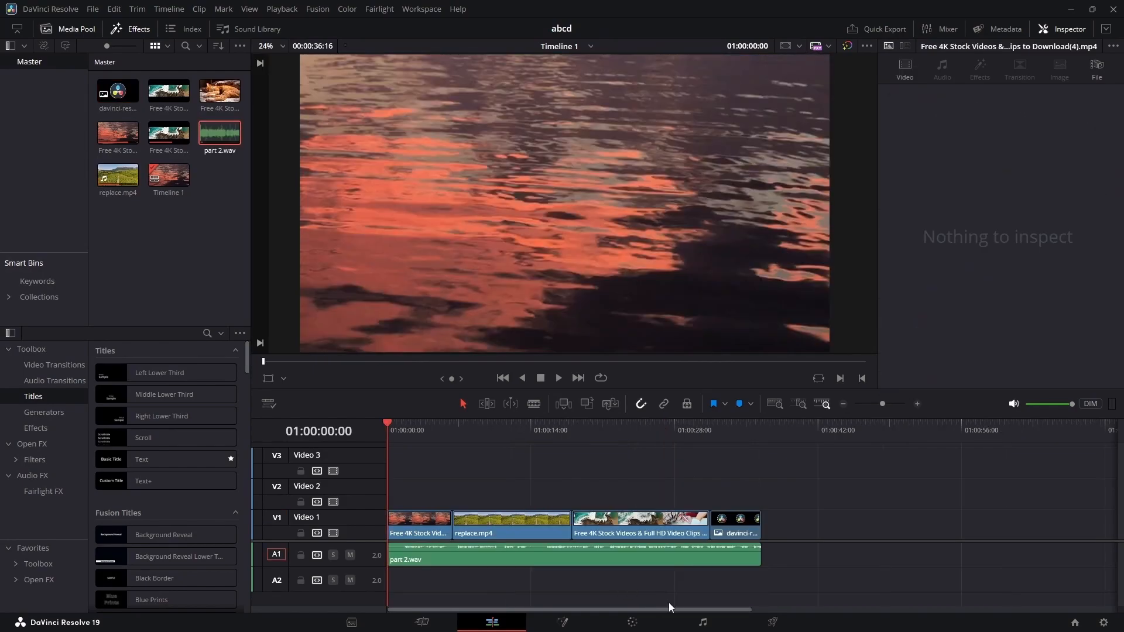
# Step: Open the Fairlight page and heighten the Audio 1 track to enlarge the waveform of part 2.wav
pyautogui.click(702, 623)
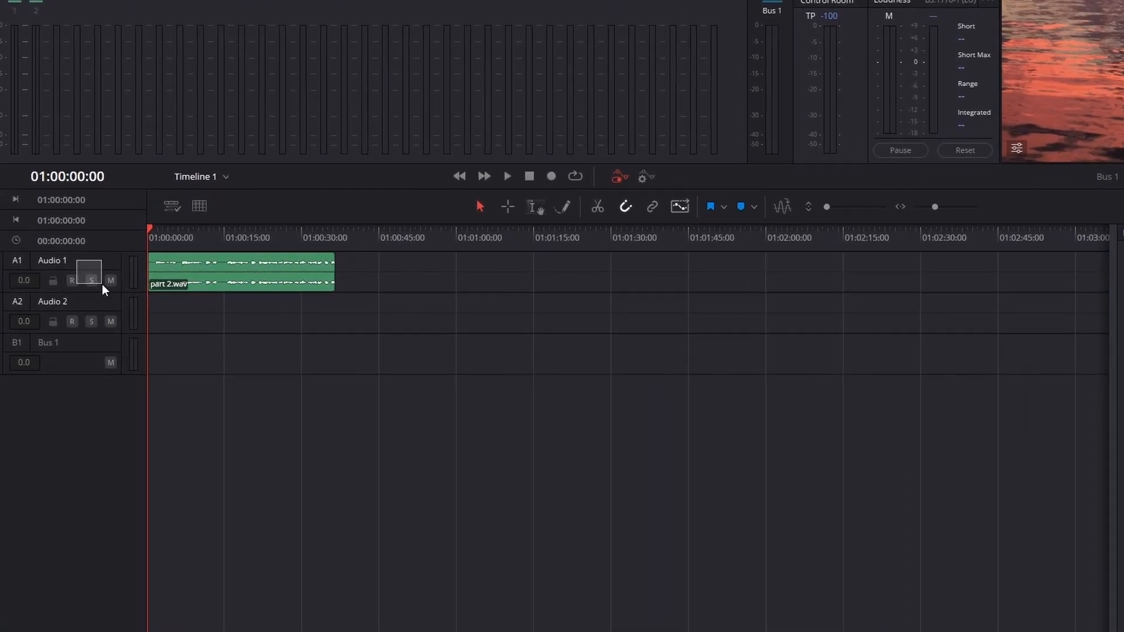
pyautogui.click(102, 283)
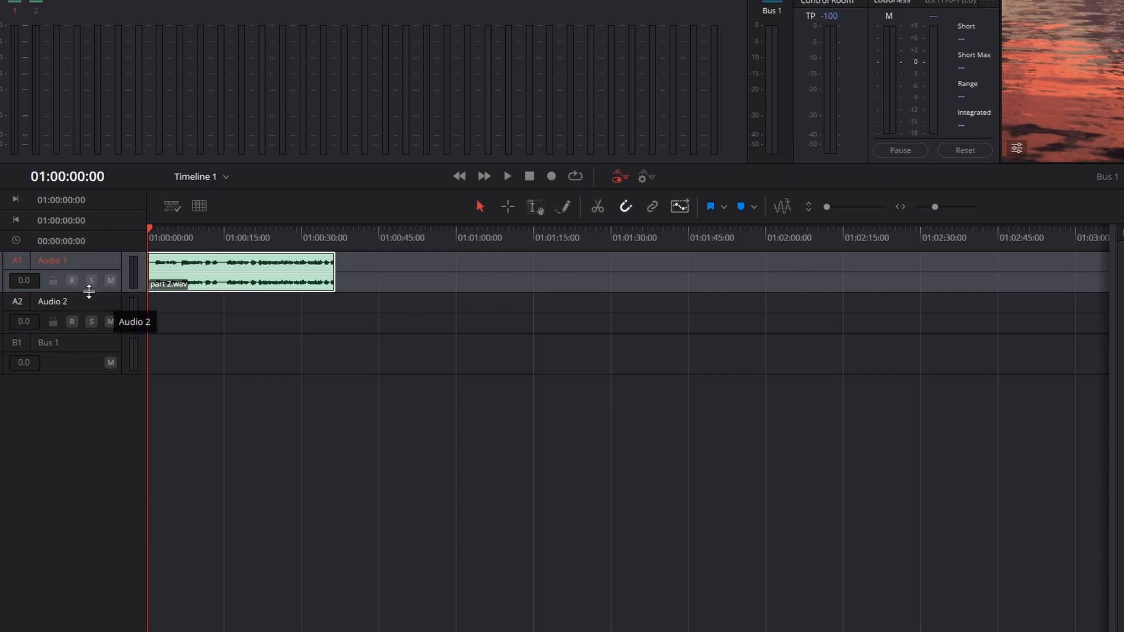
pyautogui.moveTo(86, 291); pyautogui.dragTo(75, 473)
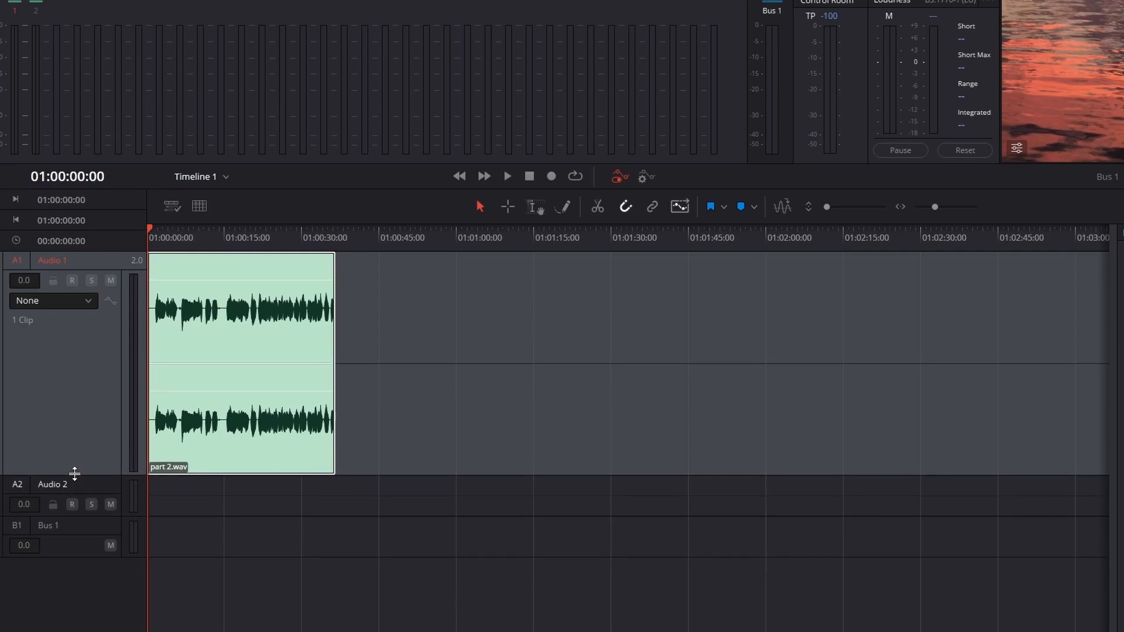
# Step: Magnify the part 2.wav waveform along the timeline and make the Audio 1 track a little taller
pyautogui.scroll(4, 503, 487)
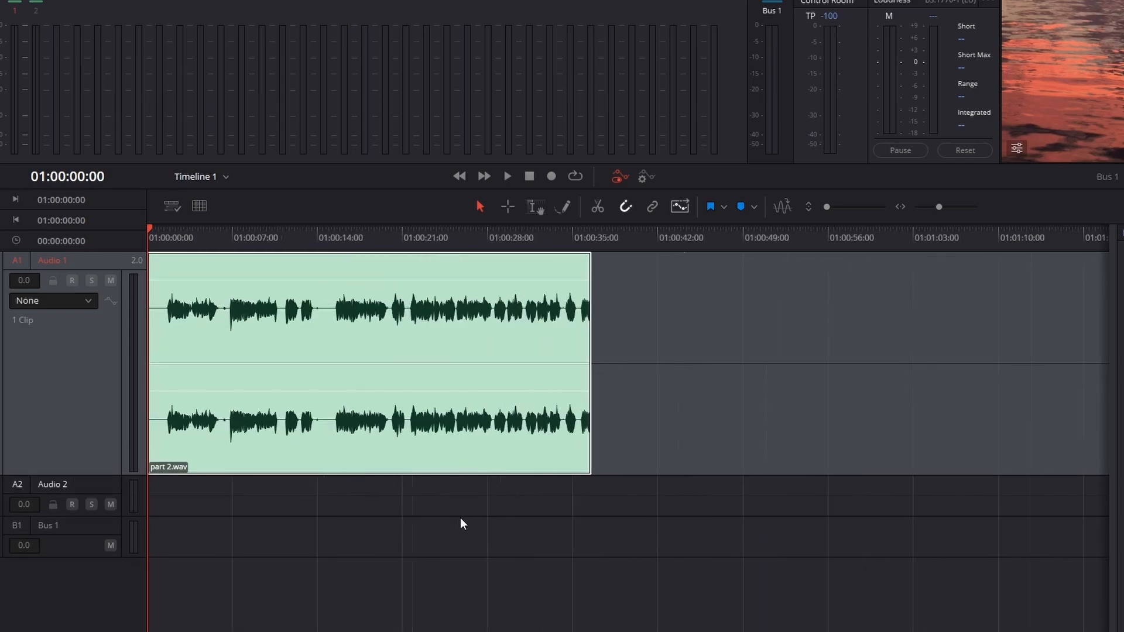
pyautogui.scroll(2, 460, 517)
pyautogui.click(230, 508)
pyautogui.scroll(4, 252, 512)
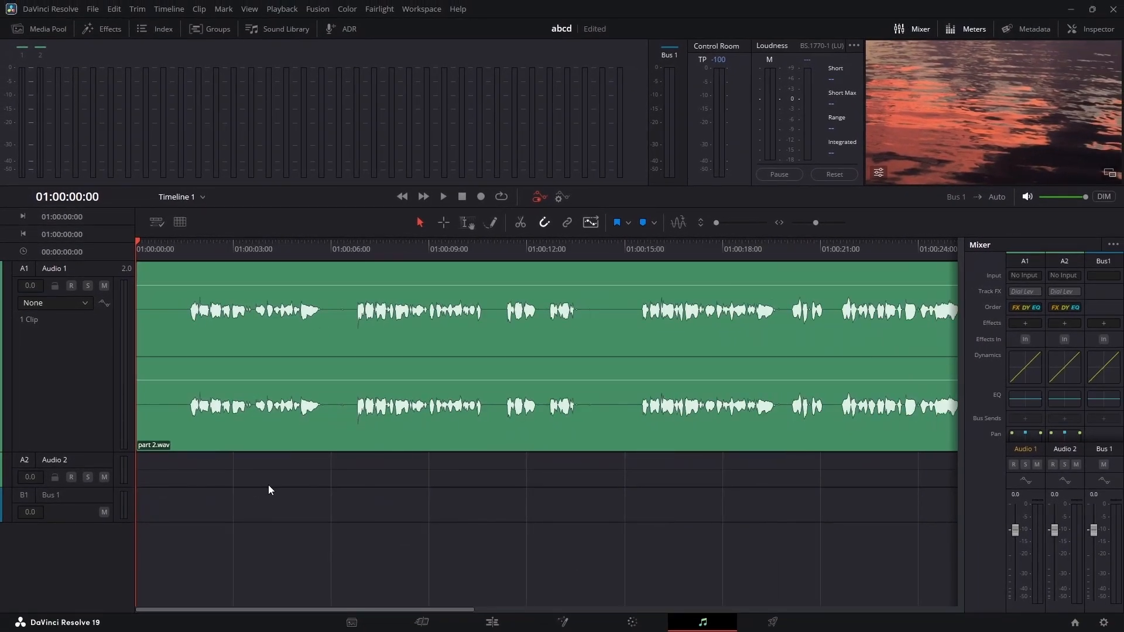
pyautogui.scroll(-1, 284, 487)
pyautogui.moveTo(78, 454); pyautogui.dragTo(82, 497)
# Step: Split part 2.wav on both sides of the first long silent pause, at 01:00:04:15 and 01:00:05:12
pyautogui.scroll(-1, 306, 485)
pyautogui.scroll(-1, 305, 480)
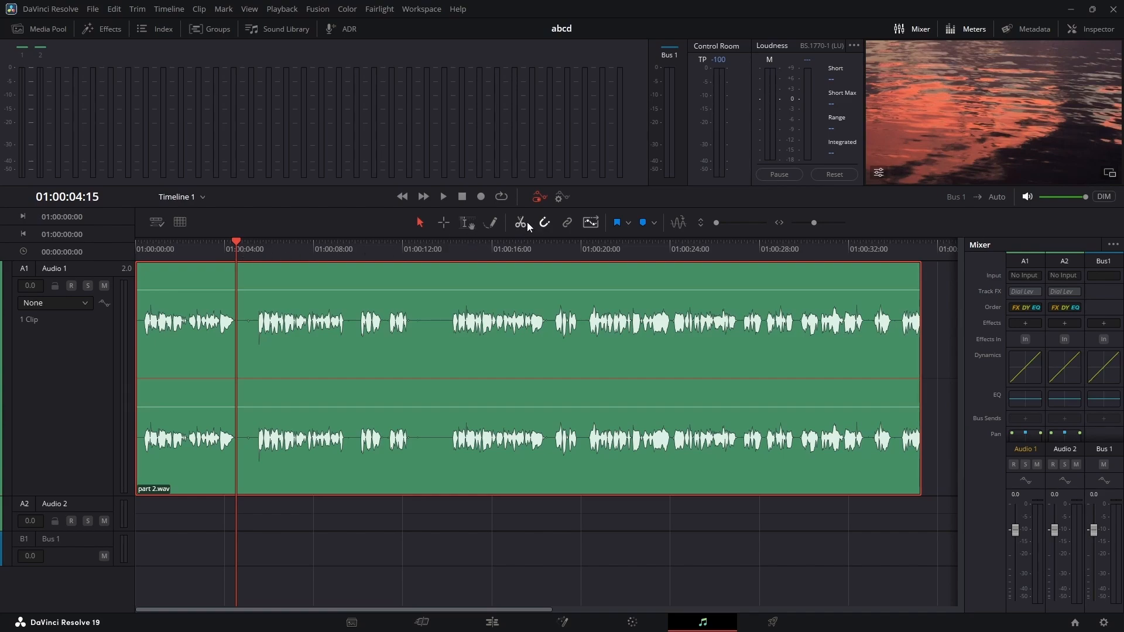
pyautogui.hotkey('ctrl', 'b')
pyautogui.moveTo(238, 242); pyautogui.dragTo(261, 241)
pyautogui.hotkey('ctrl', 'b')
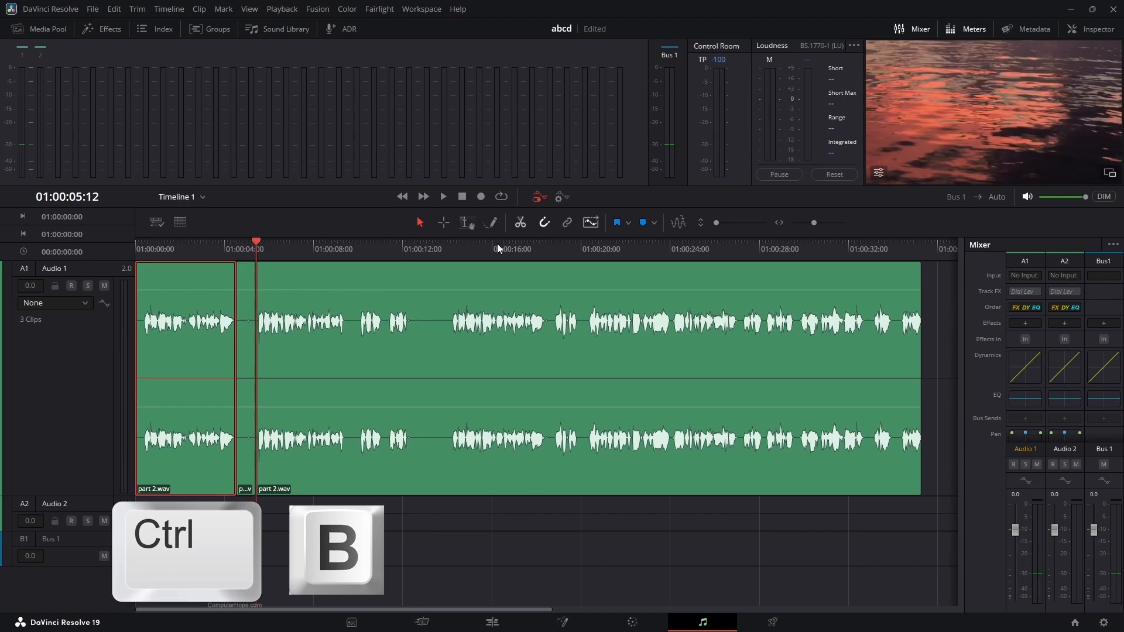
# Step: Ripple delete the isolated silent segment of part 2.wav between 01:00:04:15 and 01:00:05:12
pyautogui.click(239, 346)
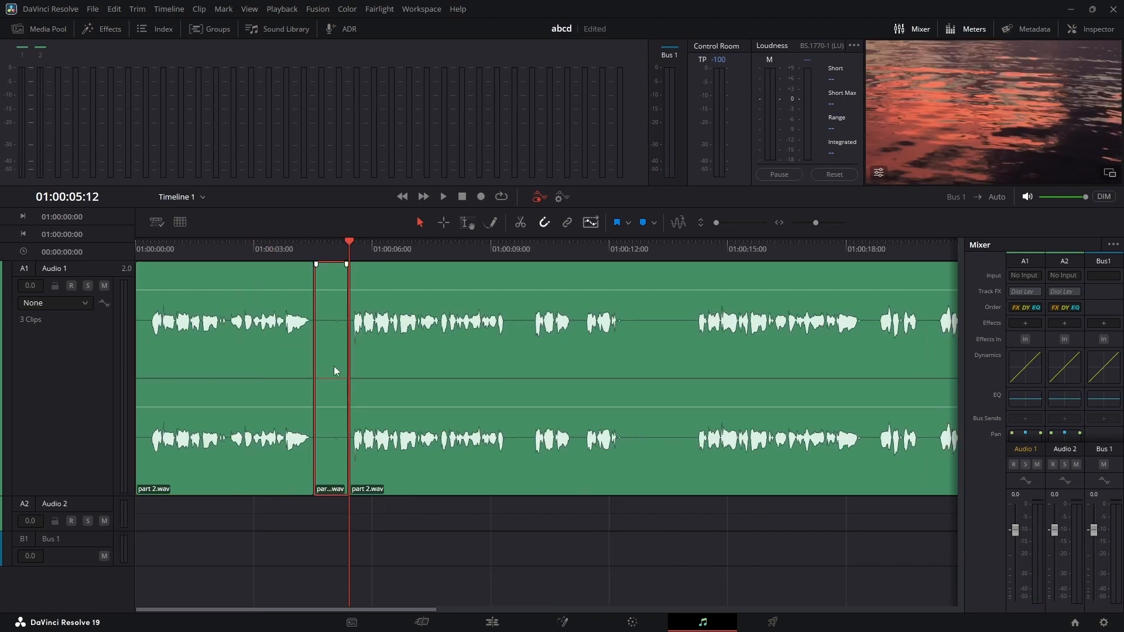
pyautogui.press('Delete')
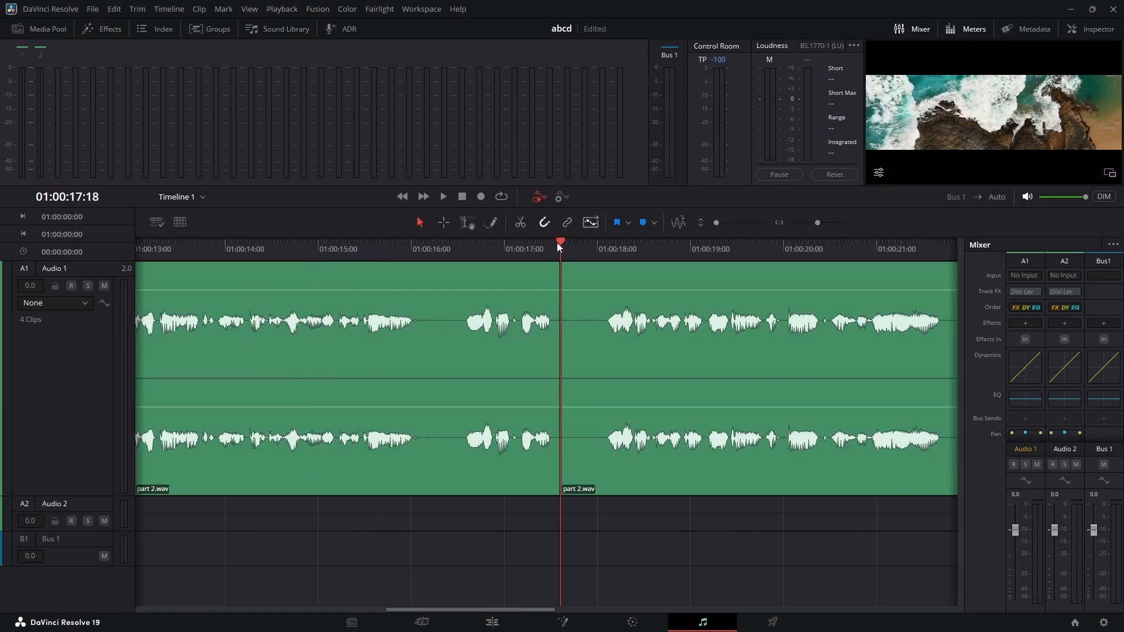
# Step: Split part 2.wav at about 01:00:18:01 and delete the silent segment that begins at 01:00:17:18, leaving its gap open
pyautogui.moveTo(558, 244); pyautogui.dragTo(601, 245)
pyautogui.hotkey('ctrl', 'b')
pyautogui.click(585, 309)
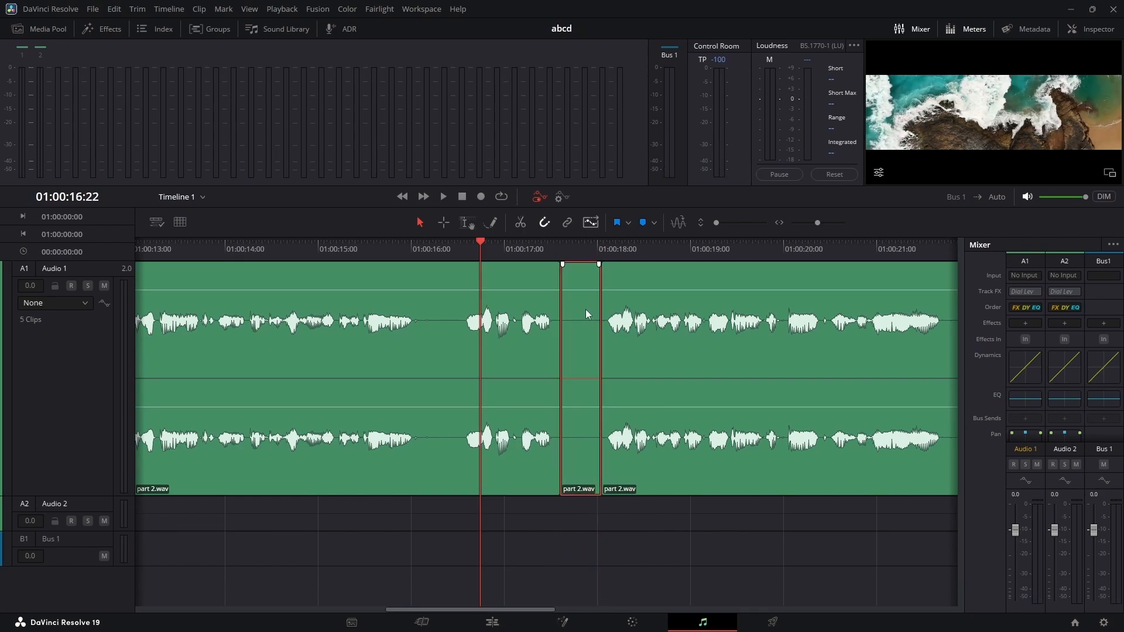
pyautogui.press('BackSpace')
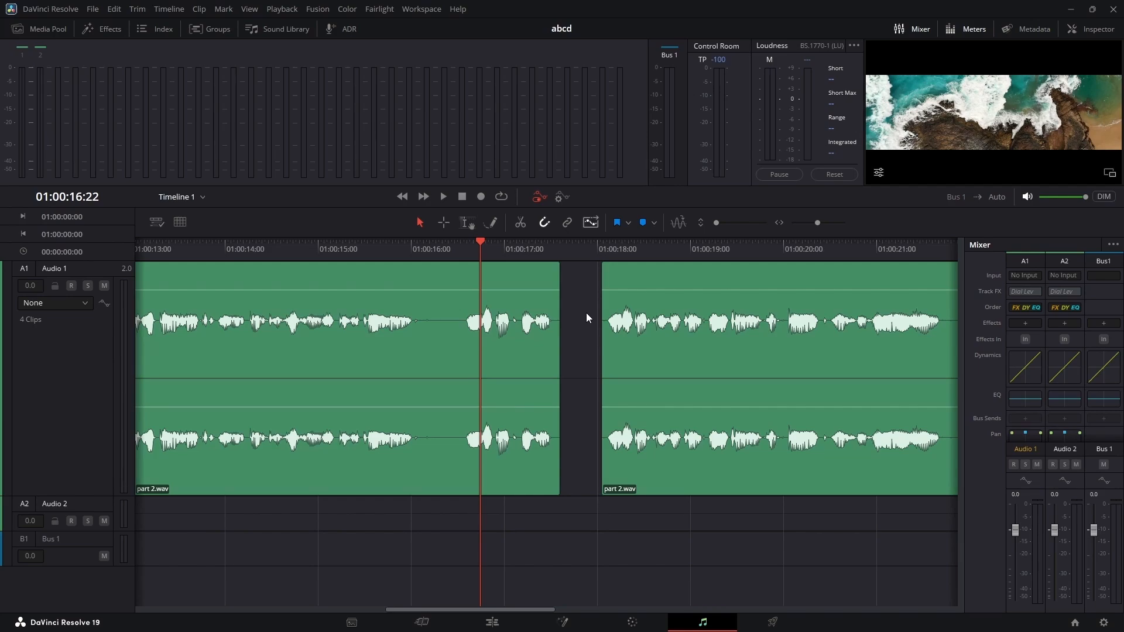
# Step: Open the Deliver page, name the export file test, and keep the davinci resolve desktop folder as its destination
pyautogui.click(772, 622)
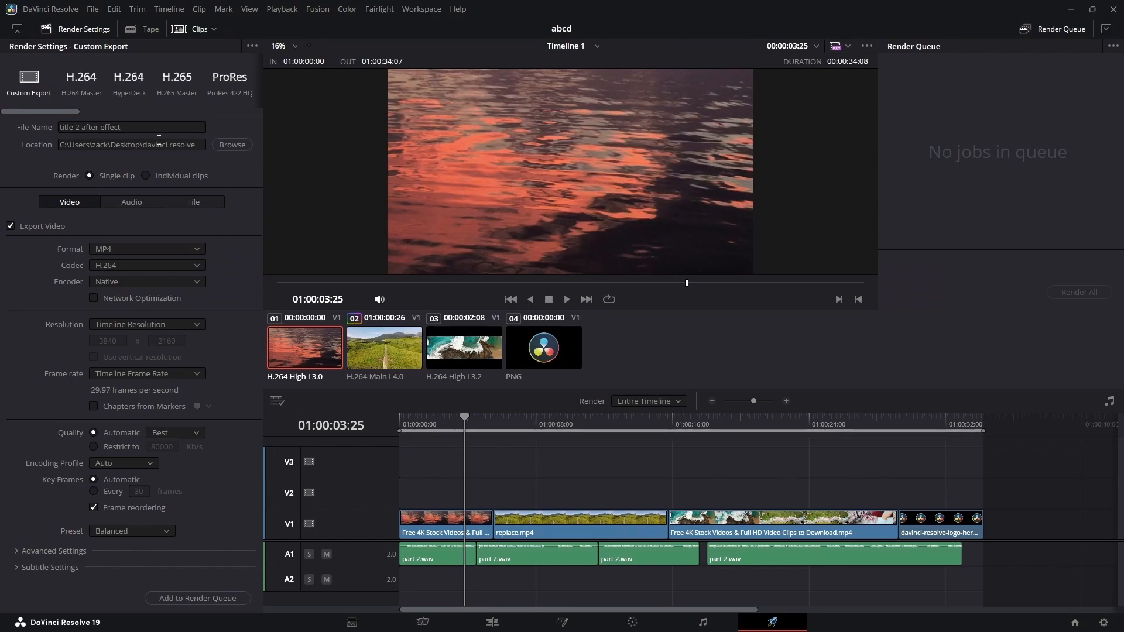
pyautogui.moveTo(143, 128); pyautogui.dragTo(2, 137)
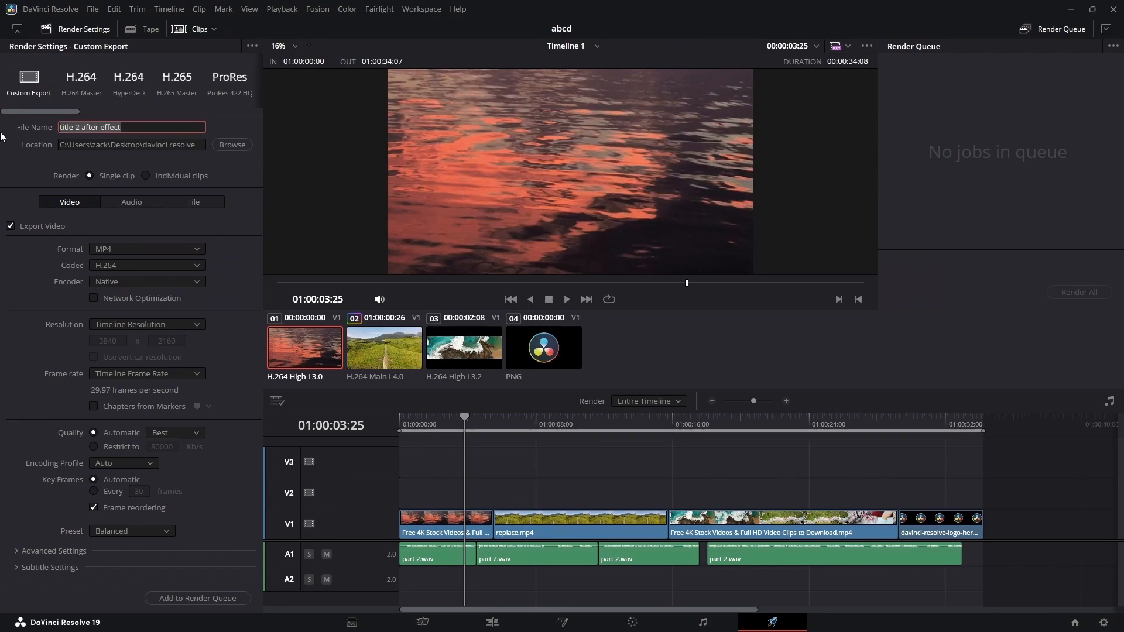
pyautogui.write('test')
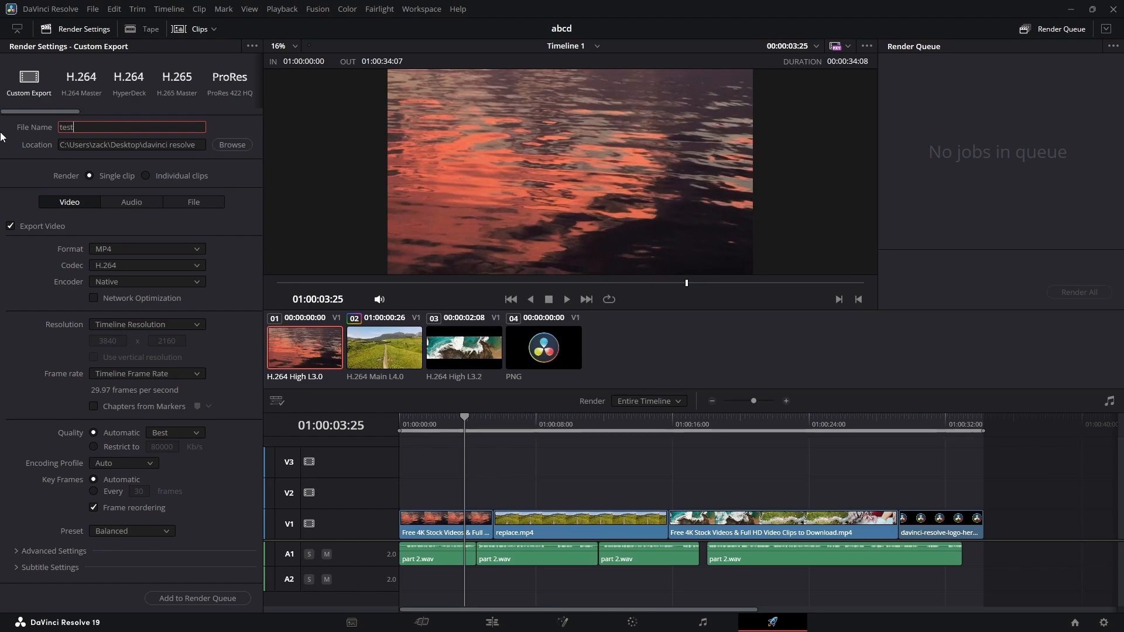
pyautogui.click(231, 145)
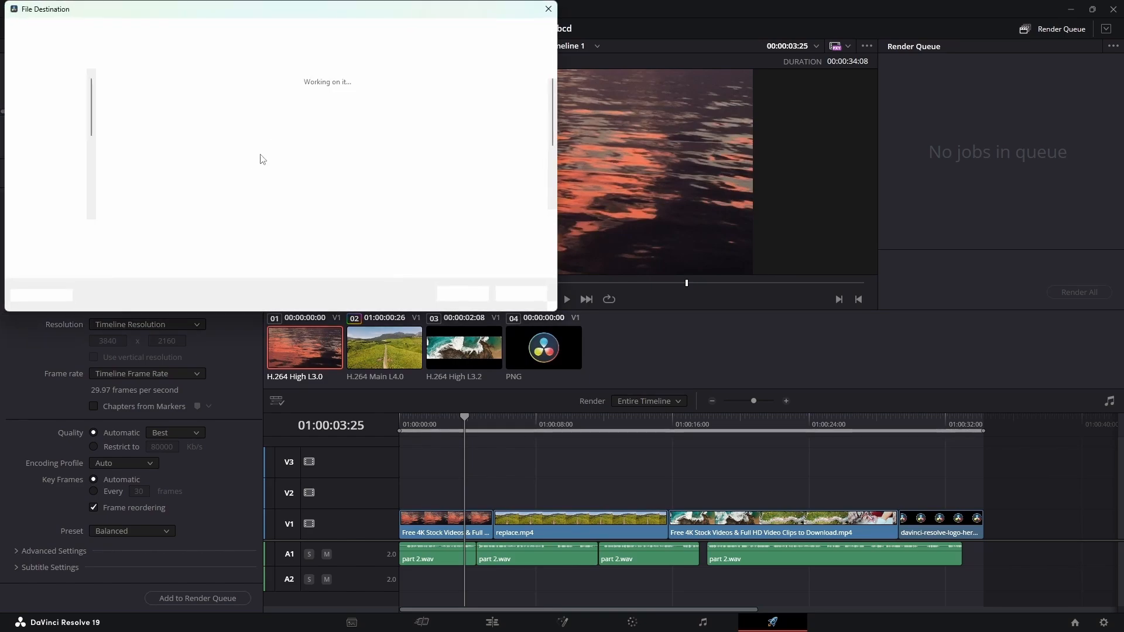
pyautogui.click(472, 297)
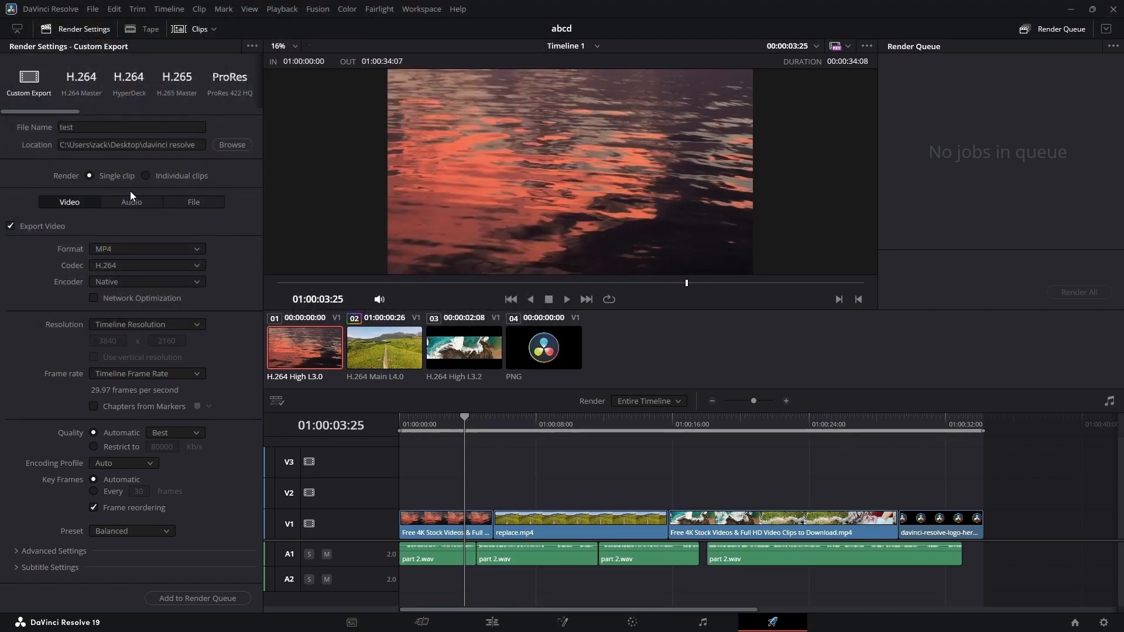
# Step: Choose MP4 as the export format with the H.264 codec, and keep the resolution at Timeline Resolution
pyautogui.click(179, 249)
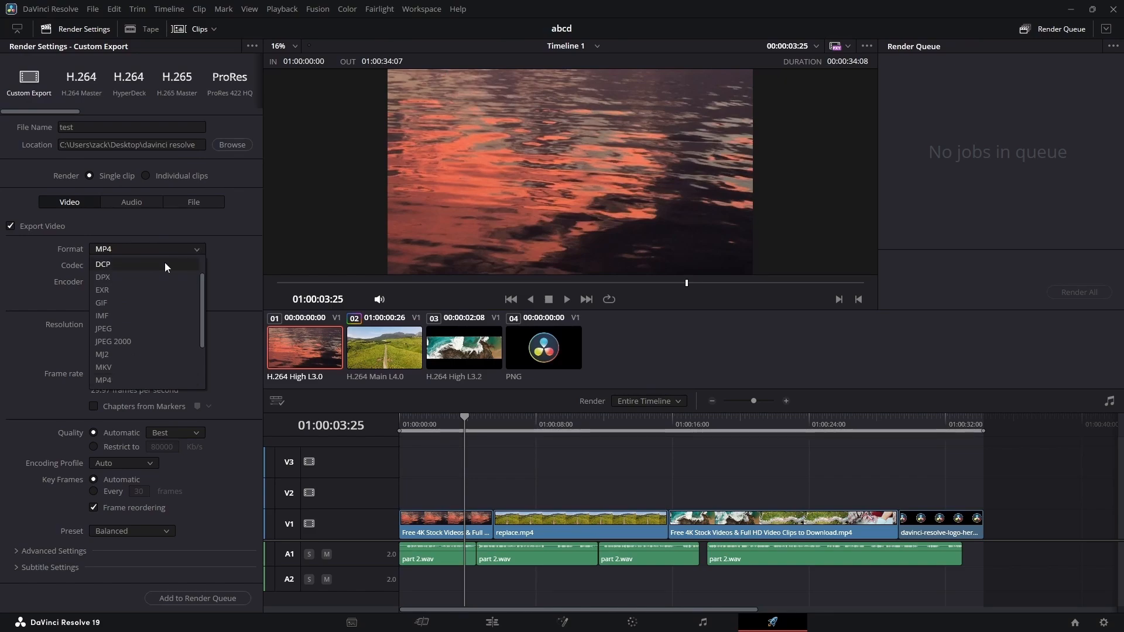
pyautogui.click(112, 381)
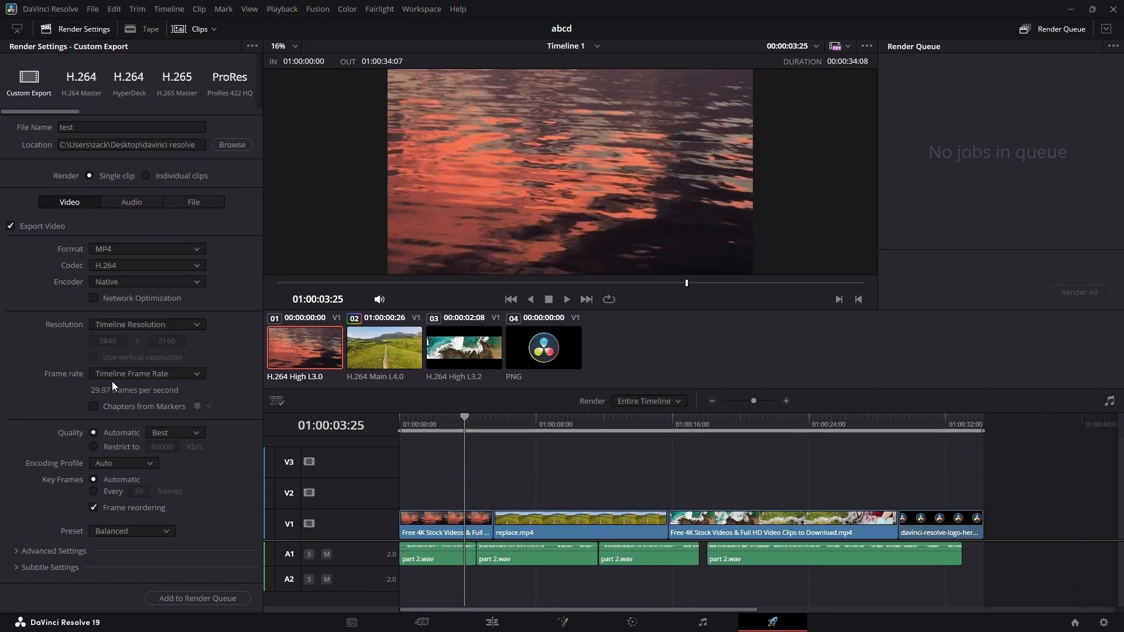
pyautogui.click(178, 266)
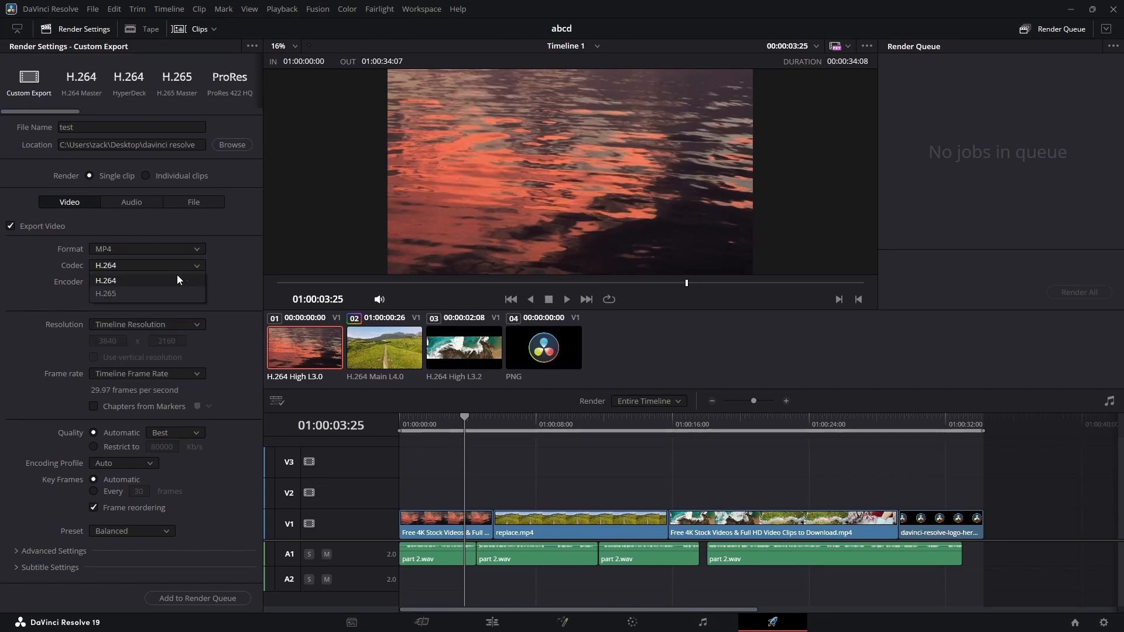
pyautogui.click(118, 282)
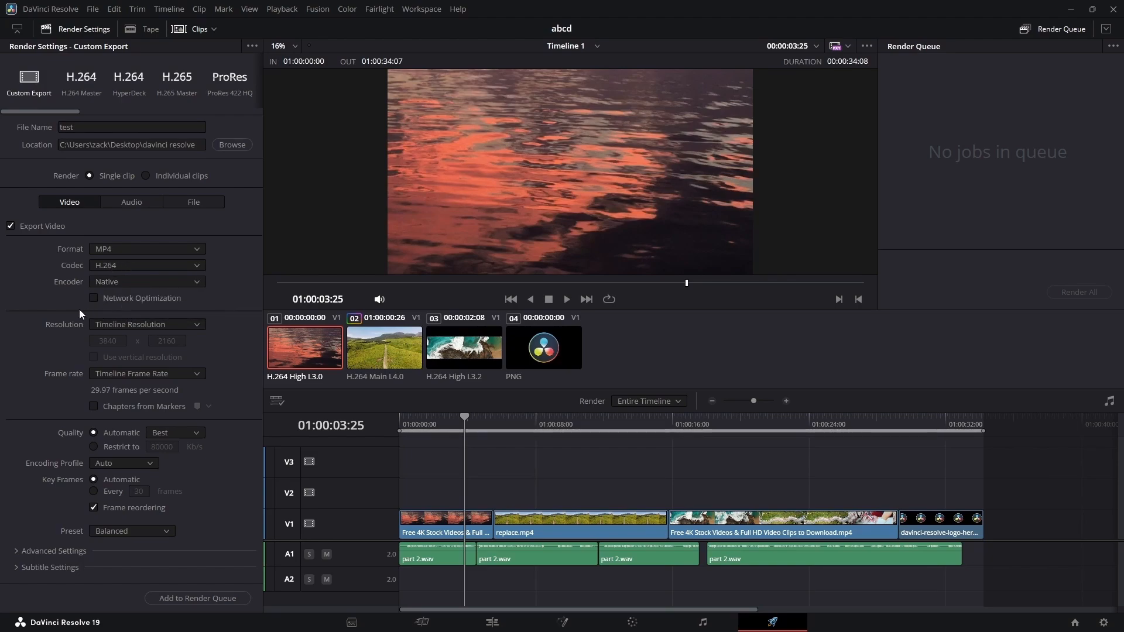
pyautogui.click(158, 325)
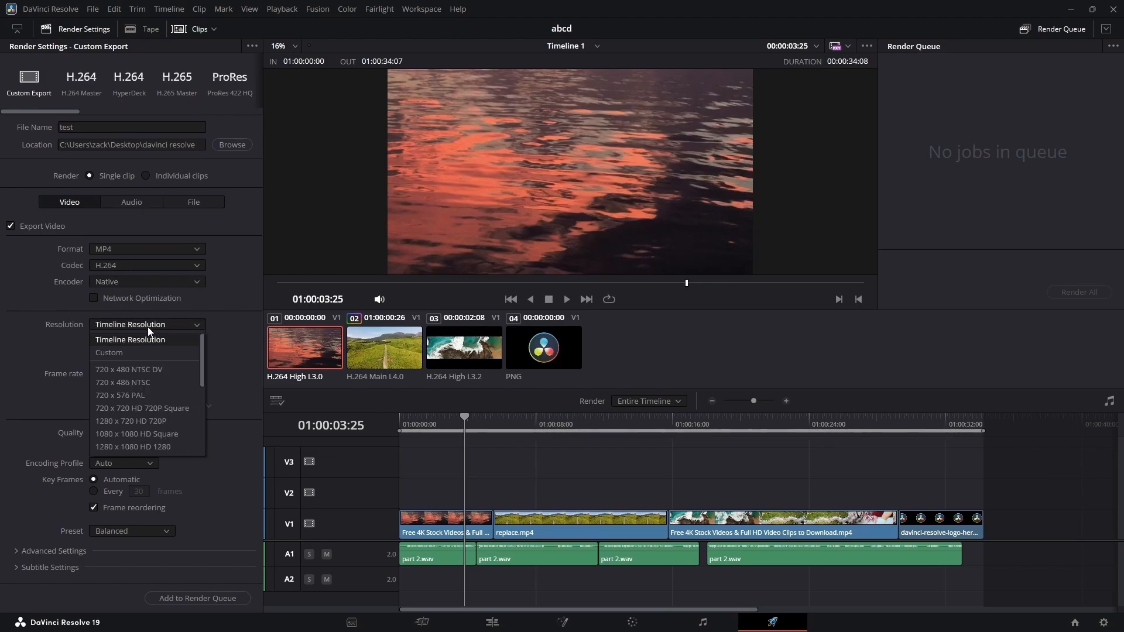
pyautogui.click(138, 326)
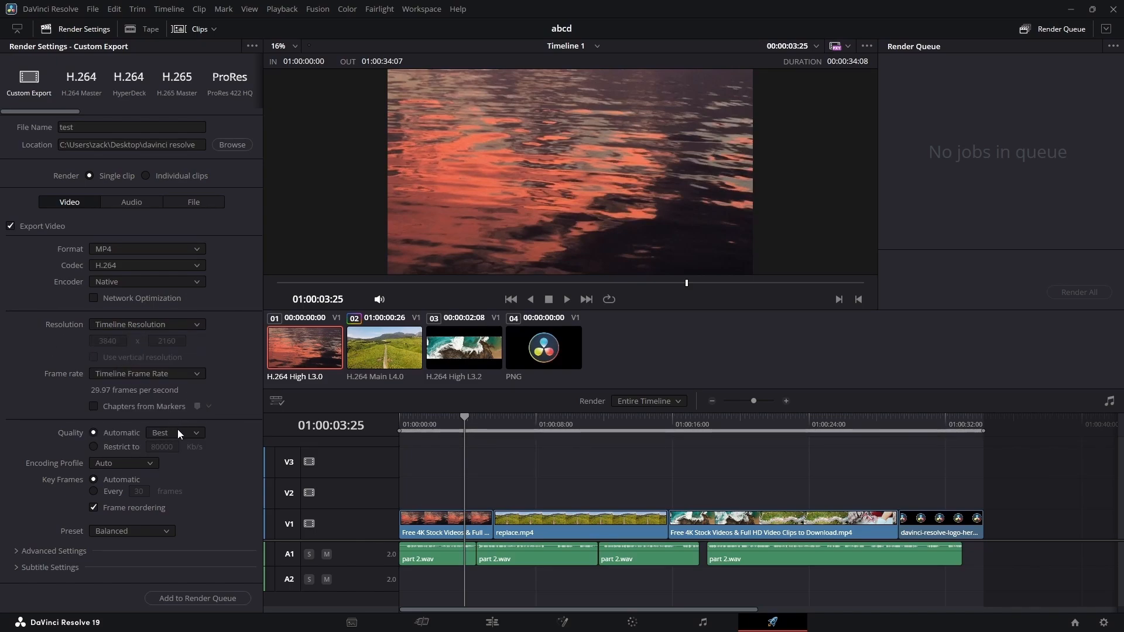
# Step: Add the test export of Timeline 1 to the render queue and start rendering it
pyautogui.click(192, 598)
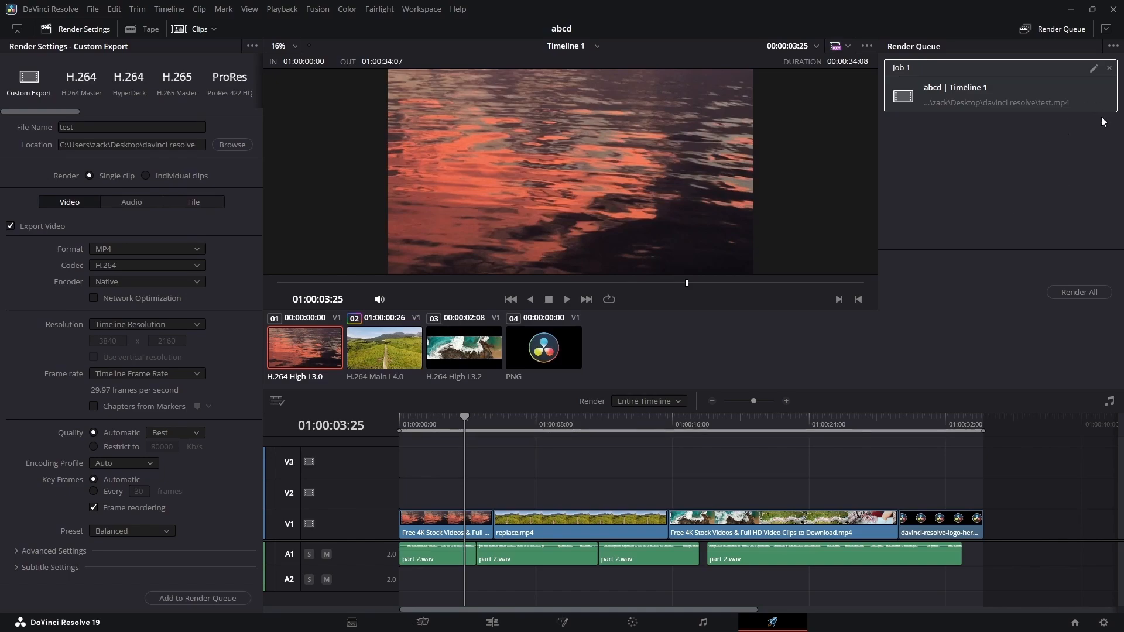
pyautogui.click(1084, 293)
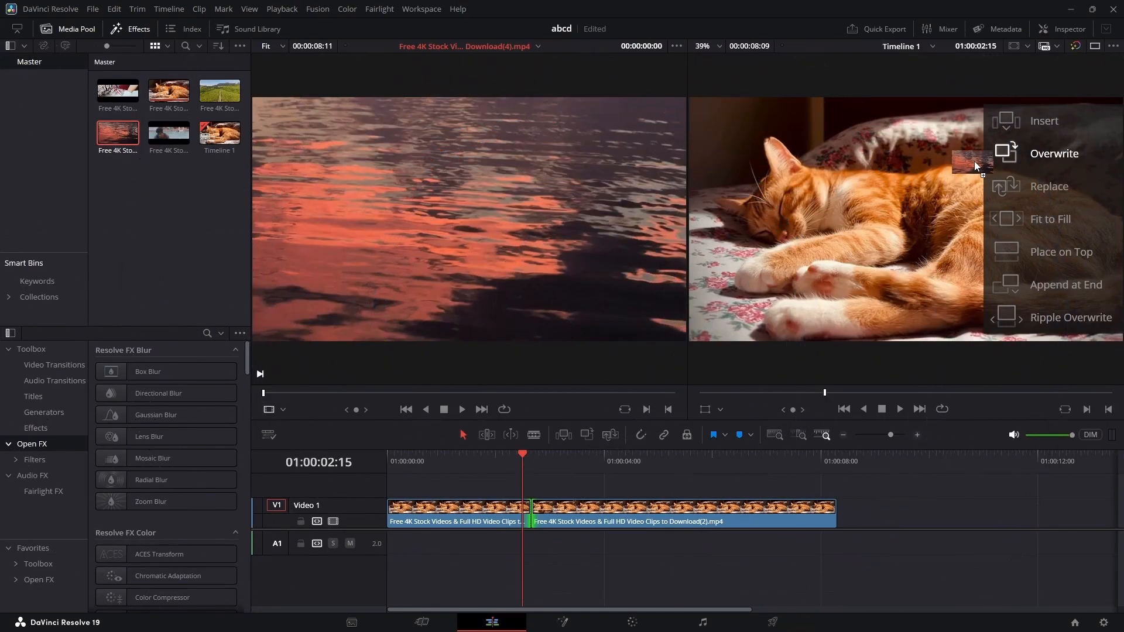
# Step: Insert the red water clip from the Media Pool into Timeline 1 at 01:00:02:15 with the Insert edit
pyautogui.moveTo(974, 160); pyautogui.dragTo(1030, 167)
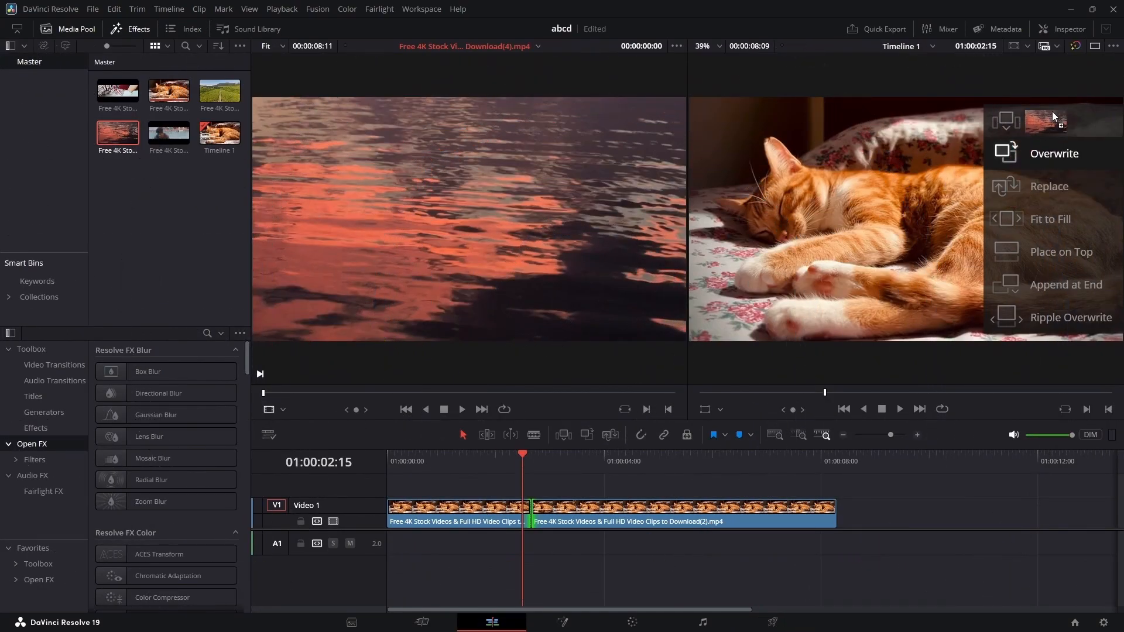
pyautogui.moveTo(1052, 114); pyautogui.dragTo(1049, 121)
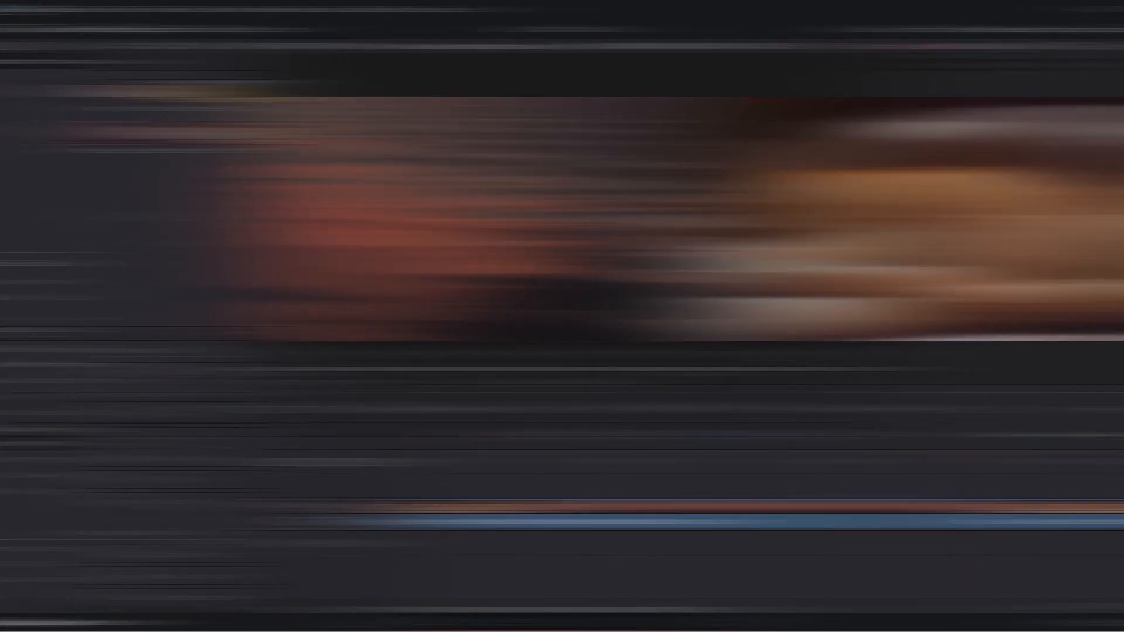